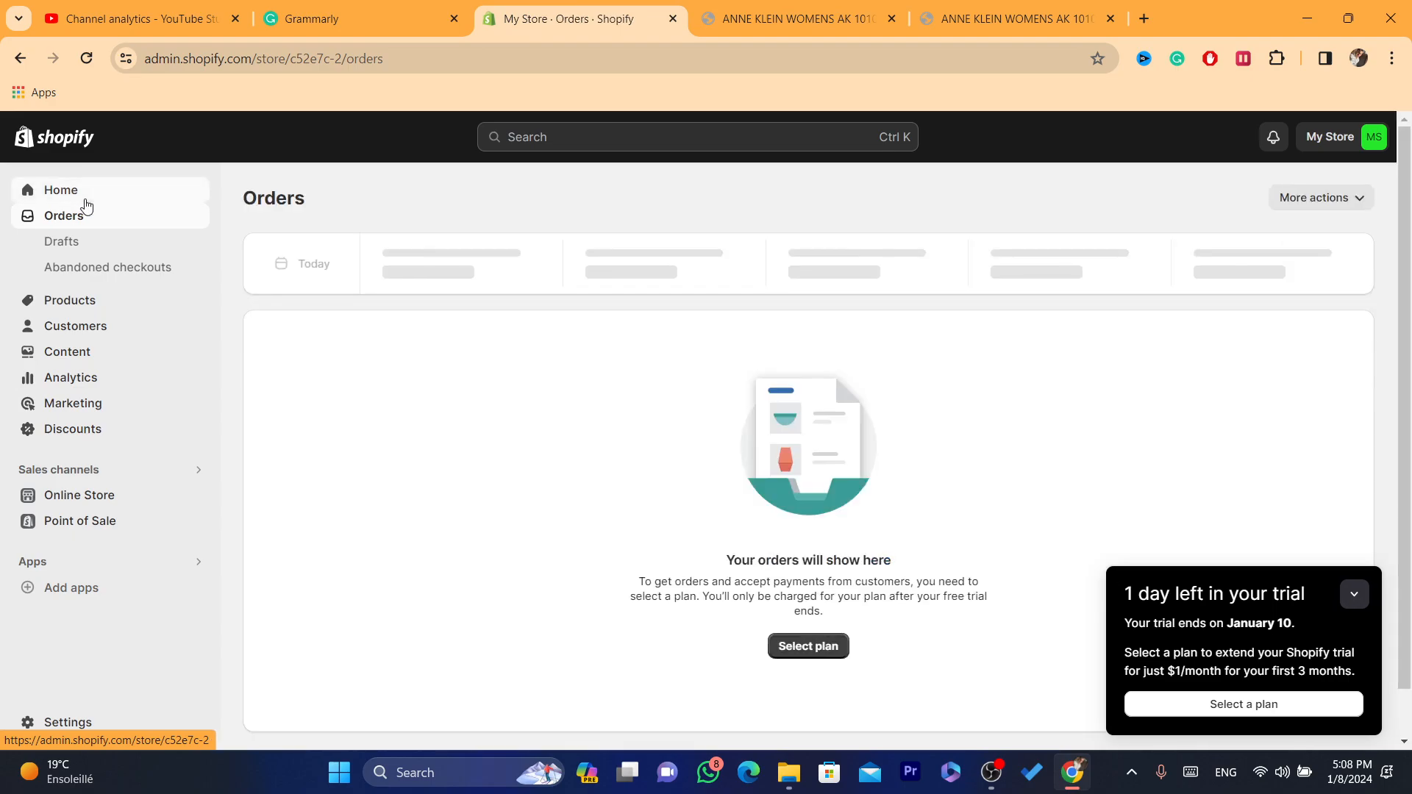
Step: Open the Shopify App Store from the store's apps and sales channels settings
left_click(85, 197)
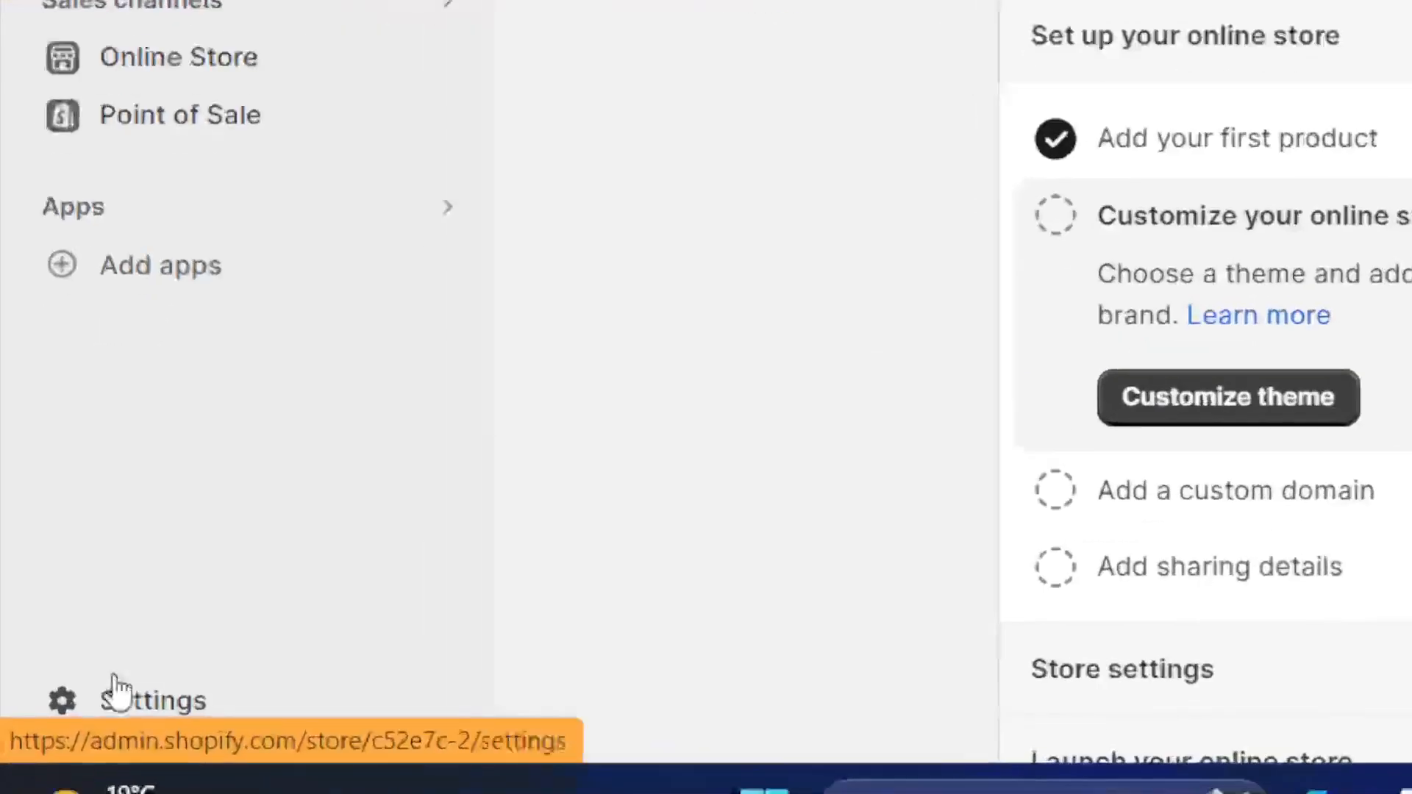
left_click(115, 687)
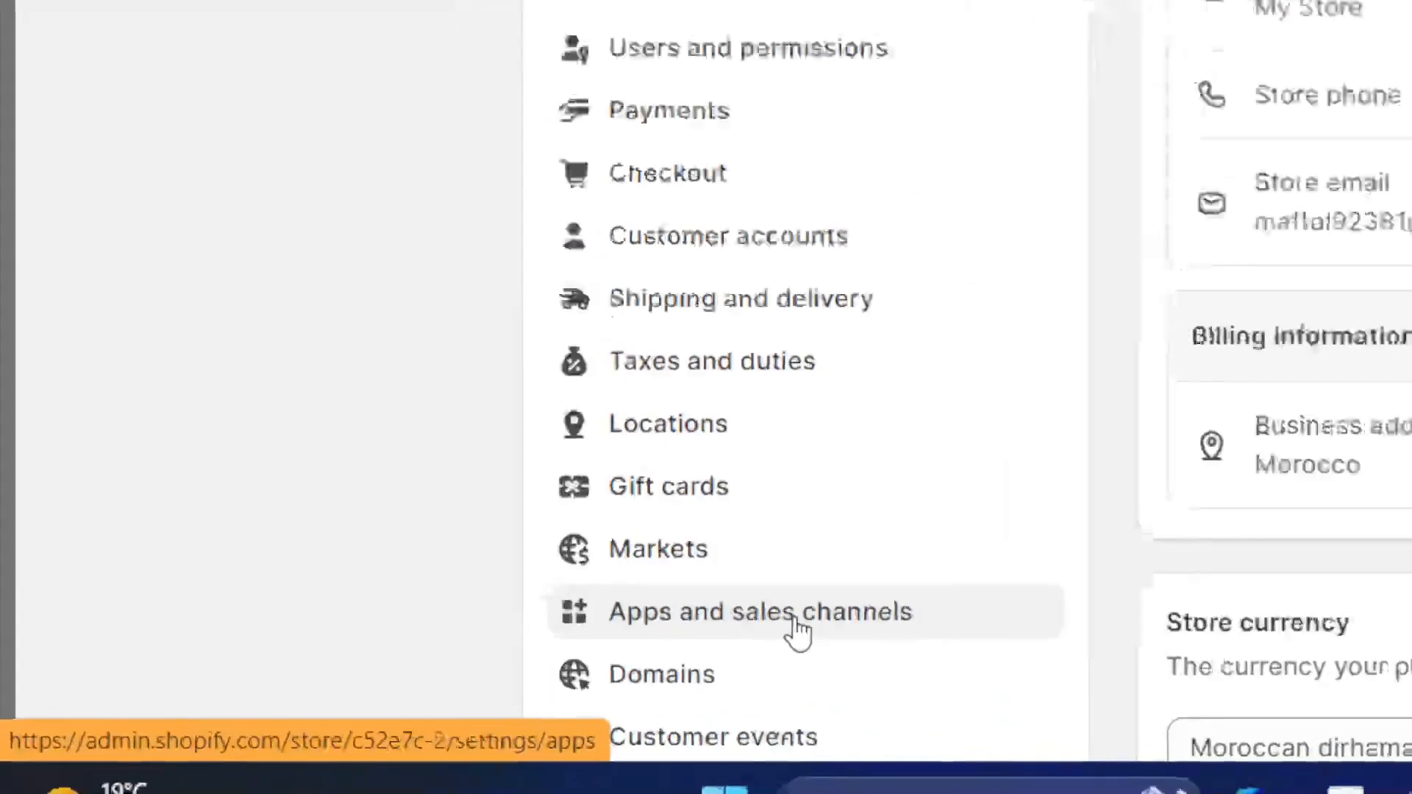
left_click(744, 625)
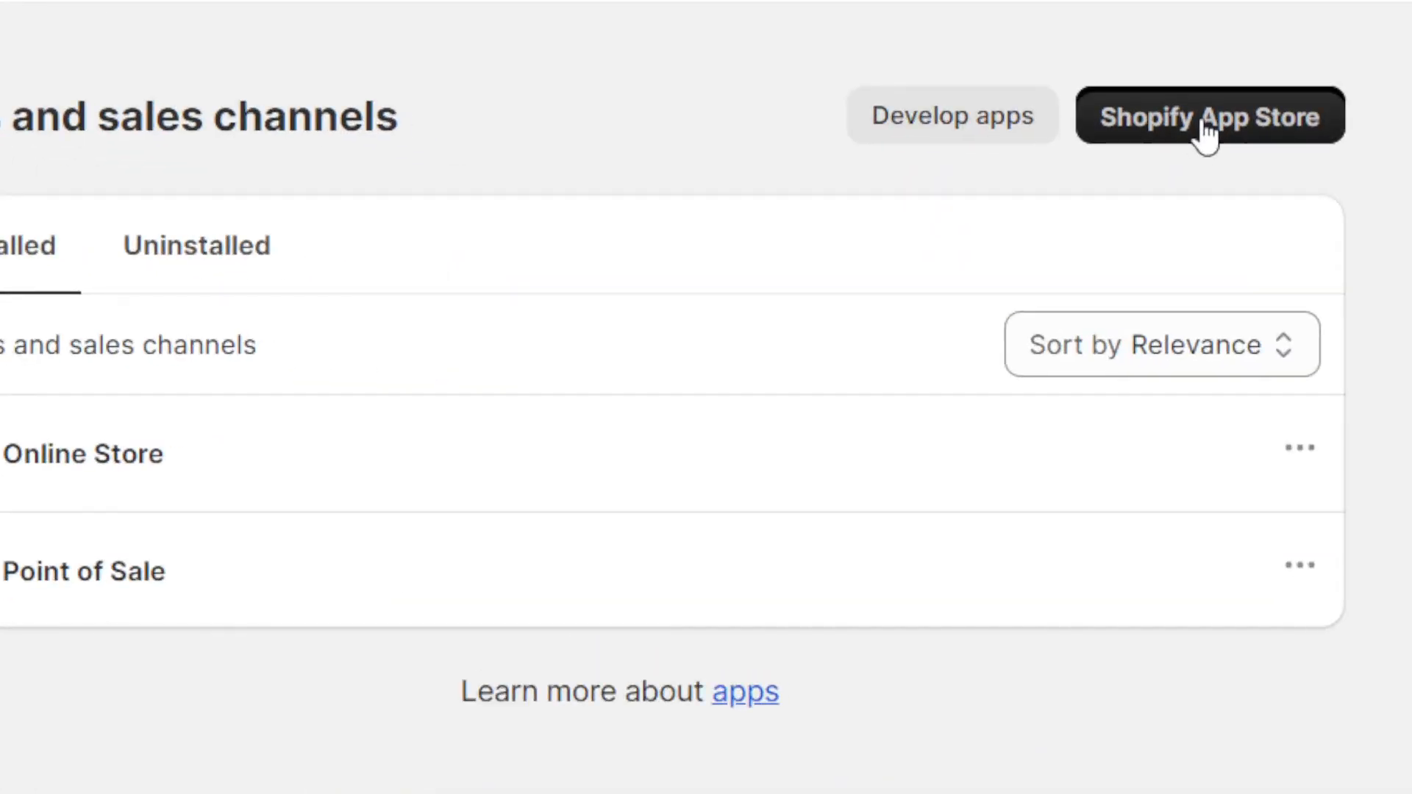
left_click(1111, 266)
left_click_drag(721, 9, 555, 11)
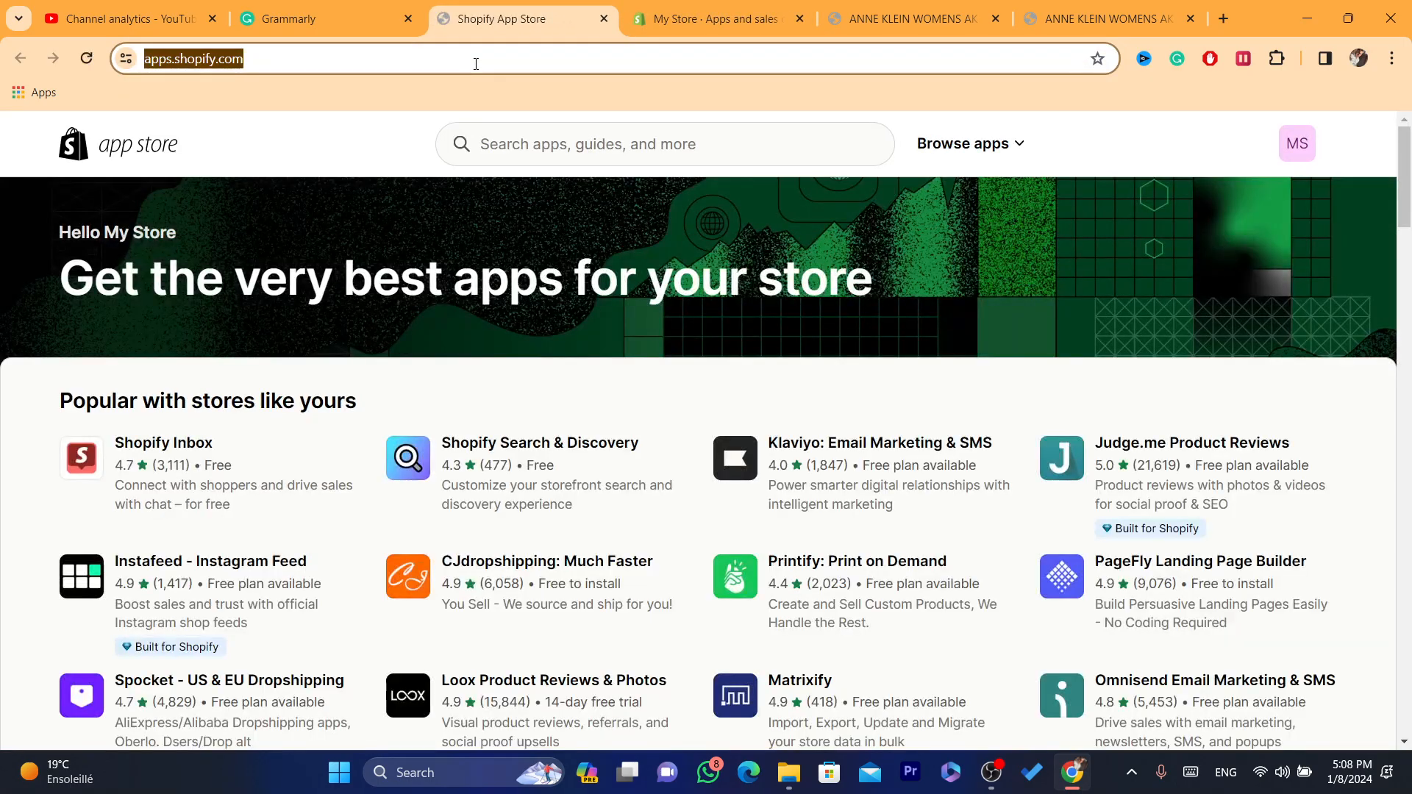
Step: Search the app store for "desers" and open the suggested DSers-AliExpress Dropshipping app
left_click(574, 150)
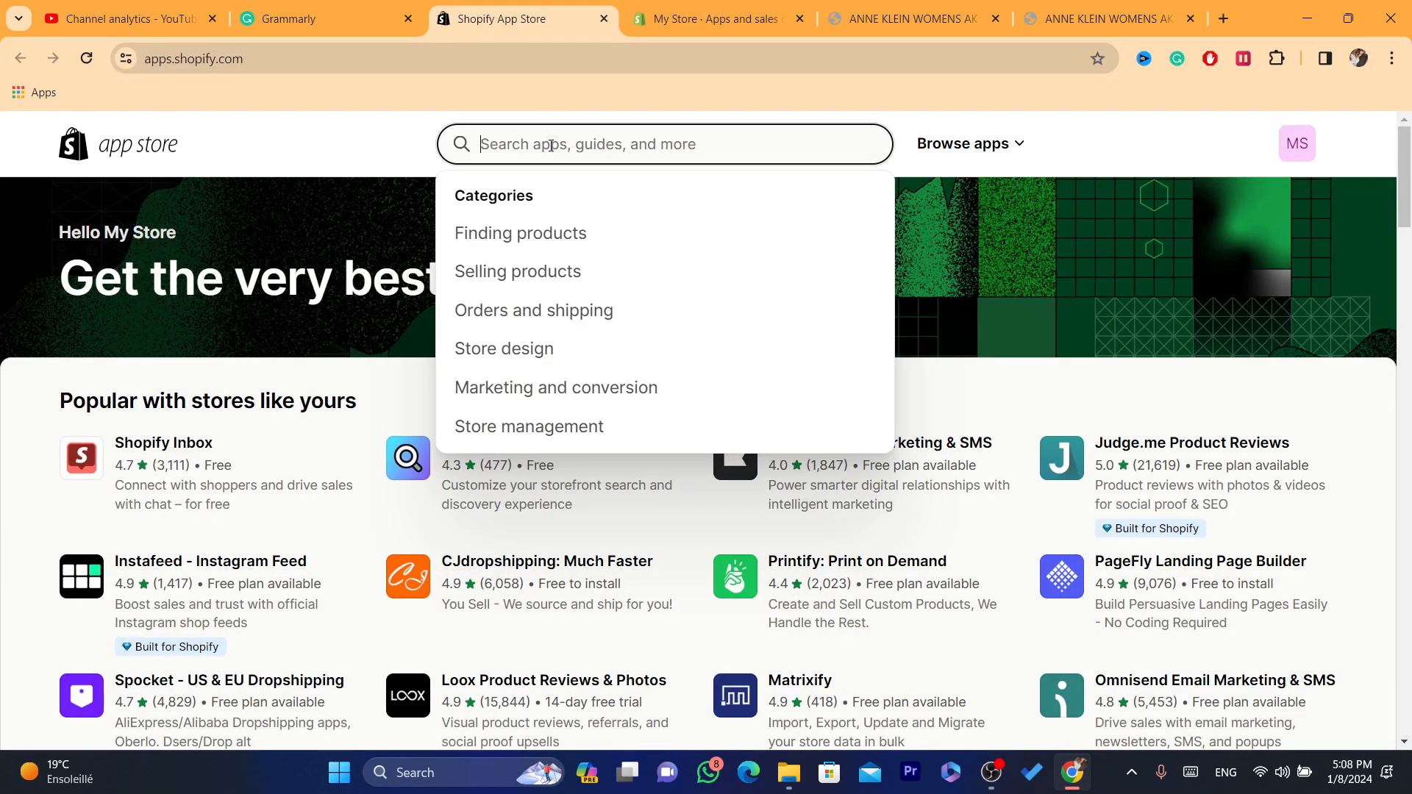
type("de")
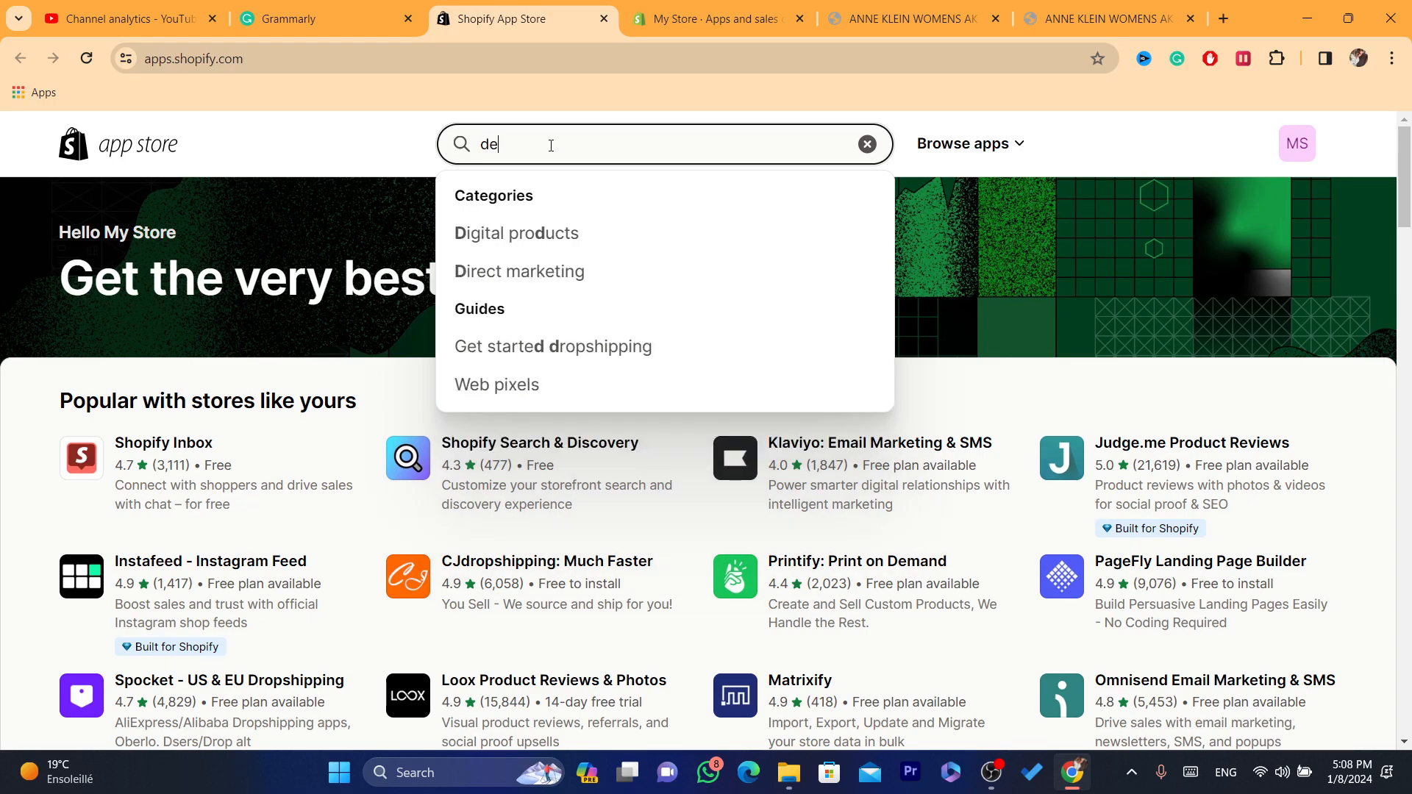
type("se")
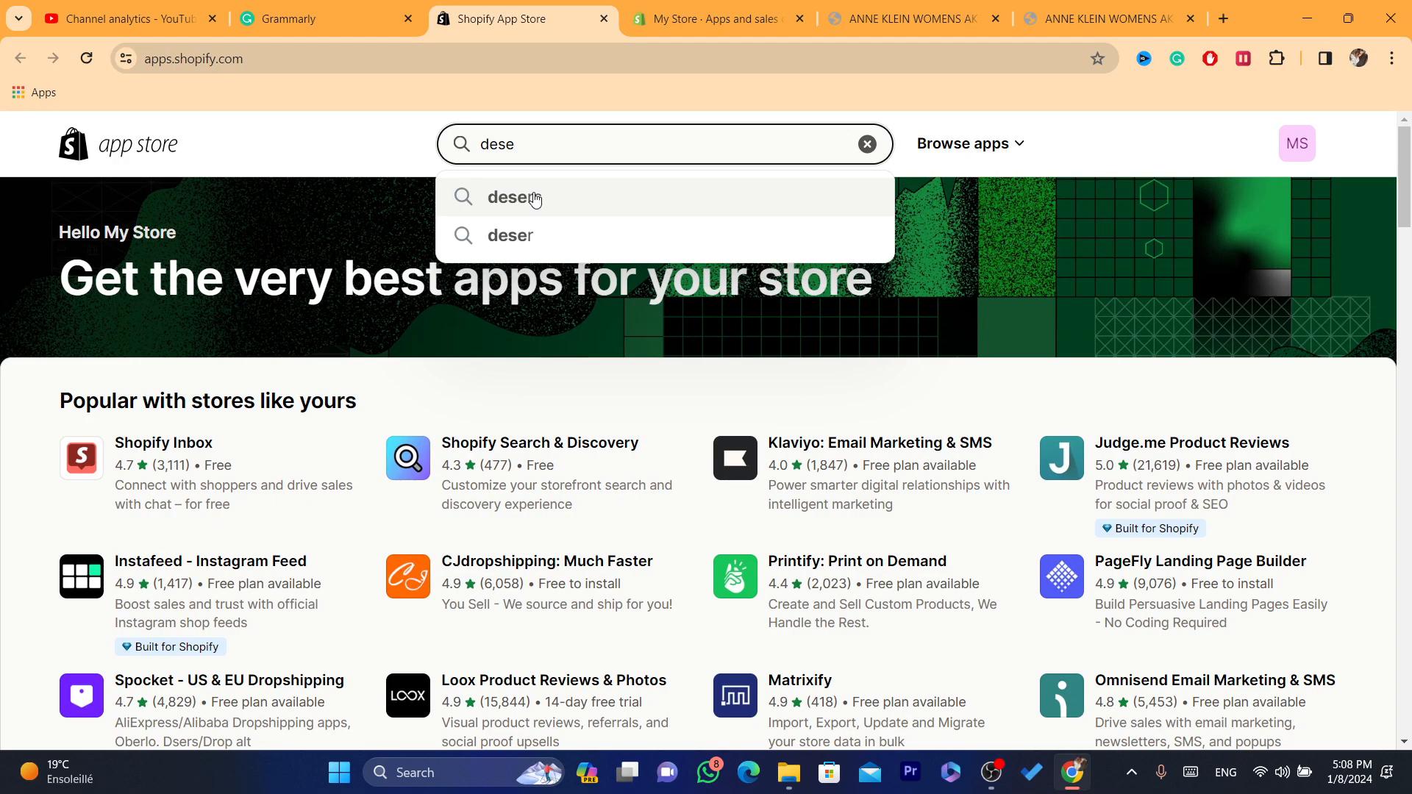
left_click(535, 197)
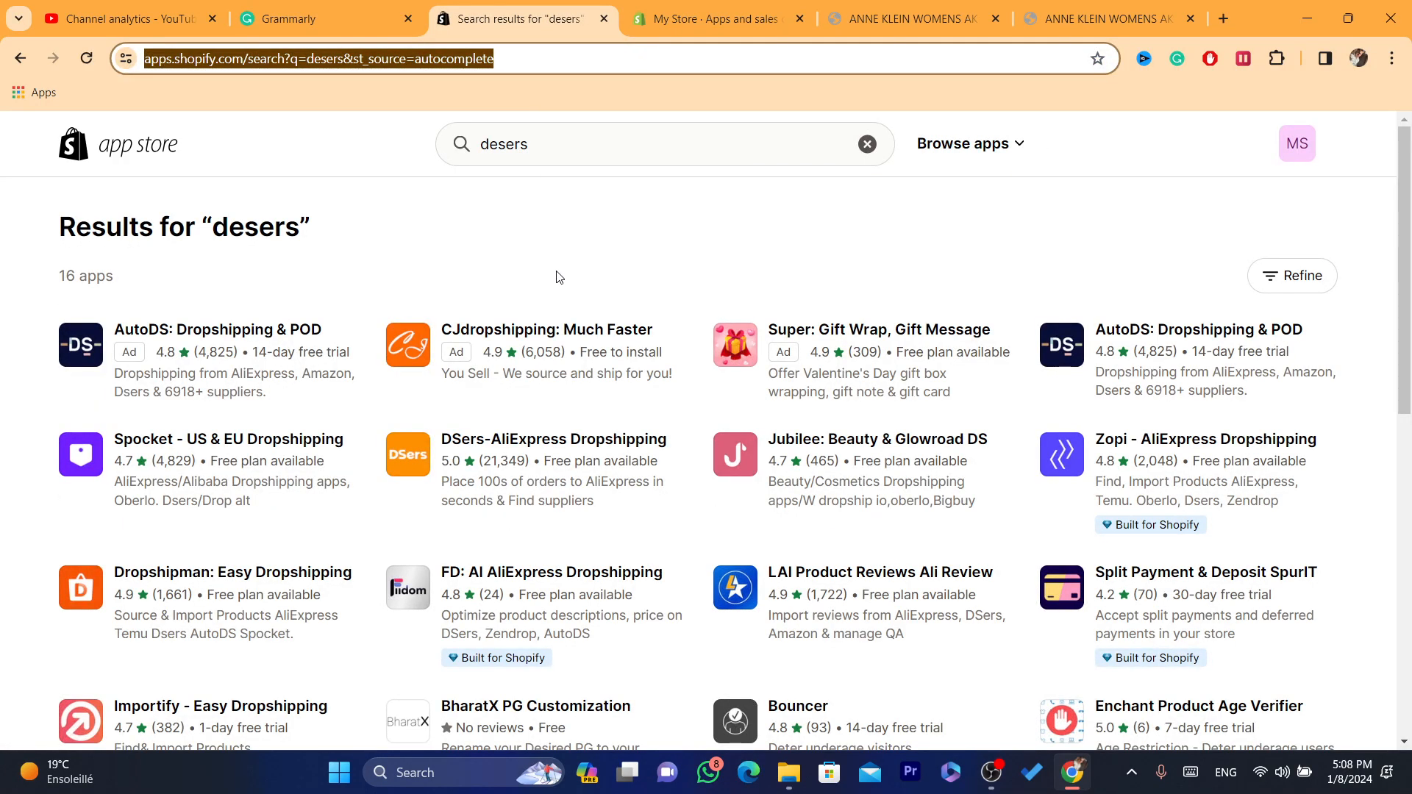
double_click(529, 140)
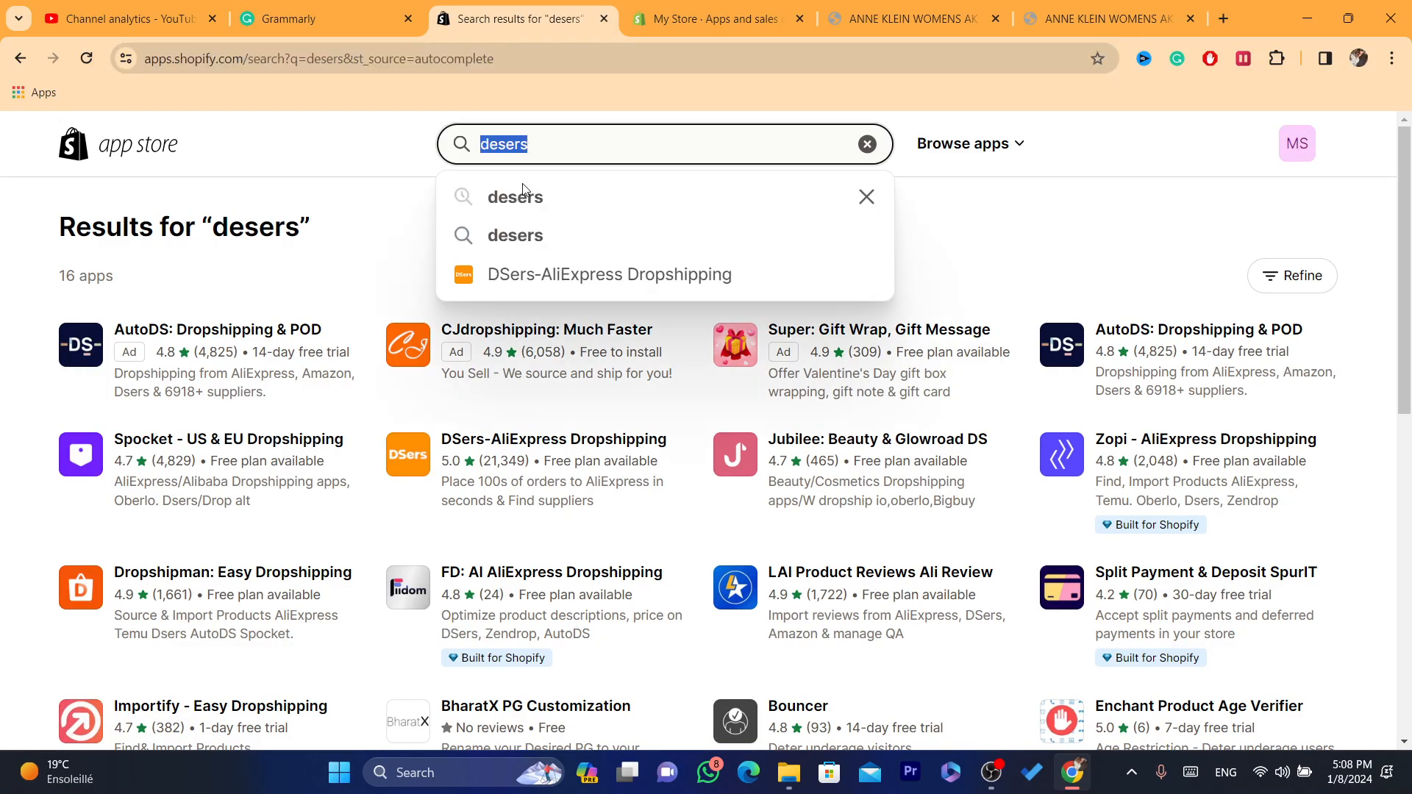
left_click(523, 275)
Step: Search the app store for "DSers" and open the DSers-AliExpress Dropshipping listing from the results
left_click(505, 141)
type("DSers")
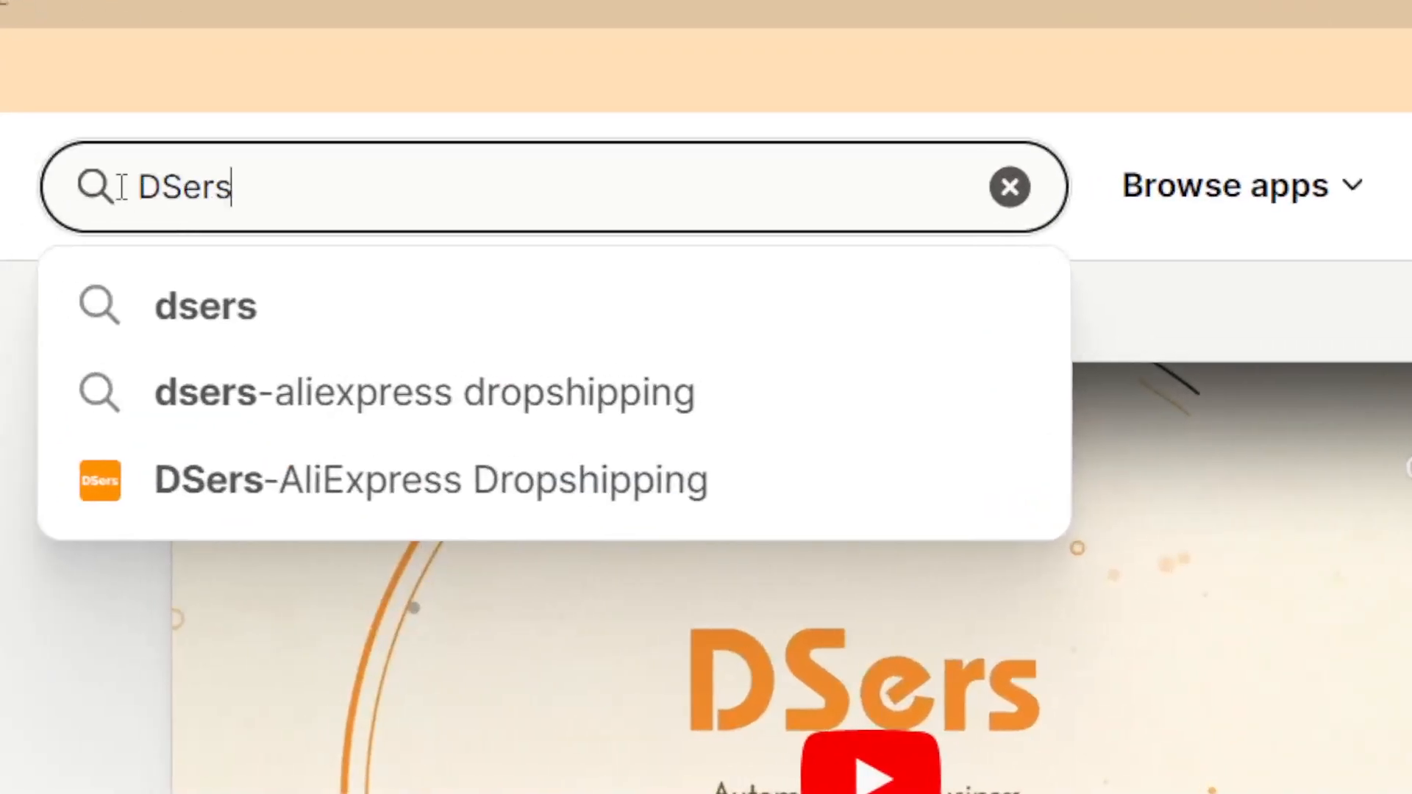
key("Return")
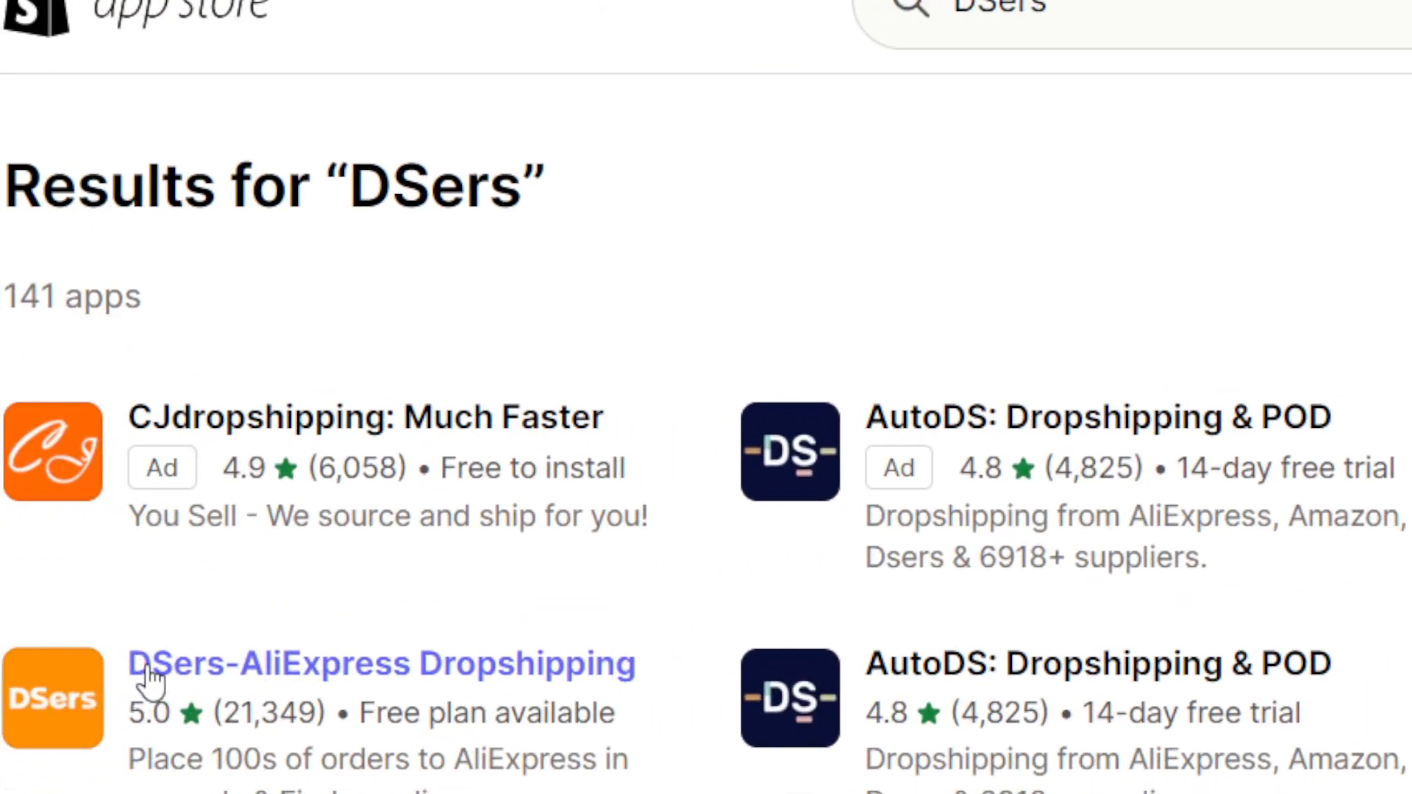
left_click(403, 674)
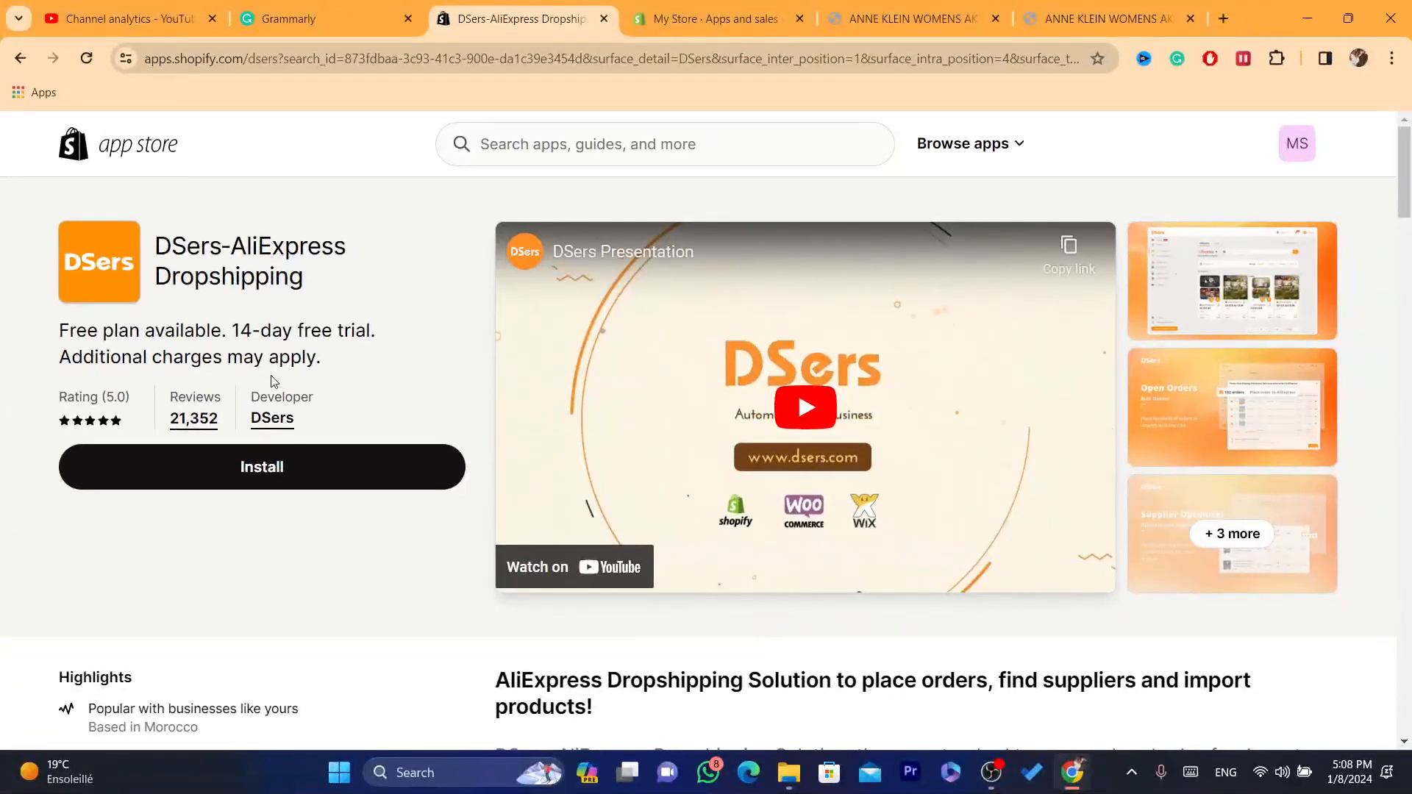
Step: Install the DSers-AliExpress Dropshipping app on the Shopify store and approve its installation
left_click_drag(250, 399, 326, 399)
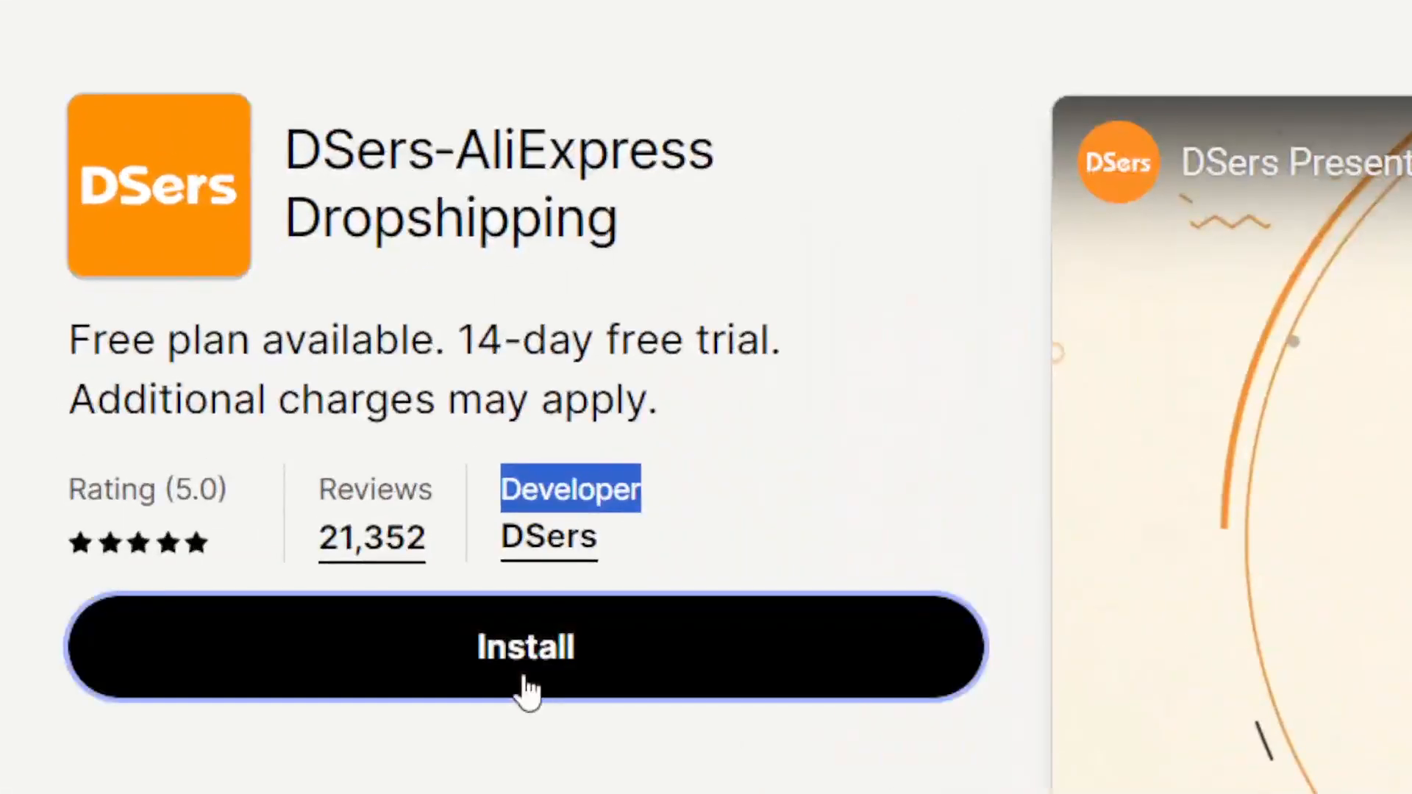
left_click(523, 678)
left_click(1185, 117)
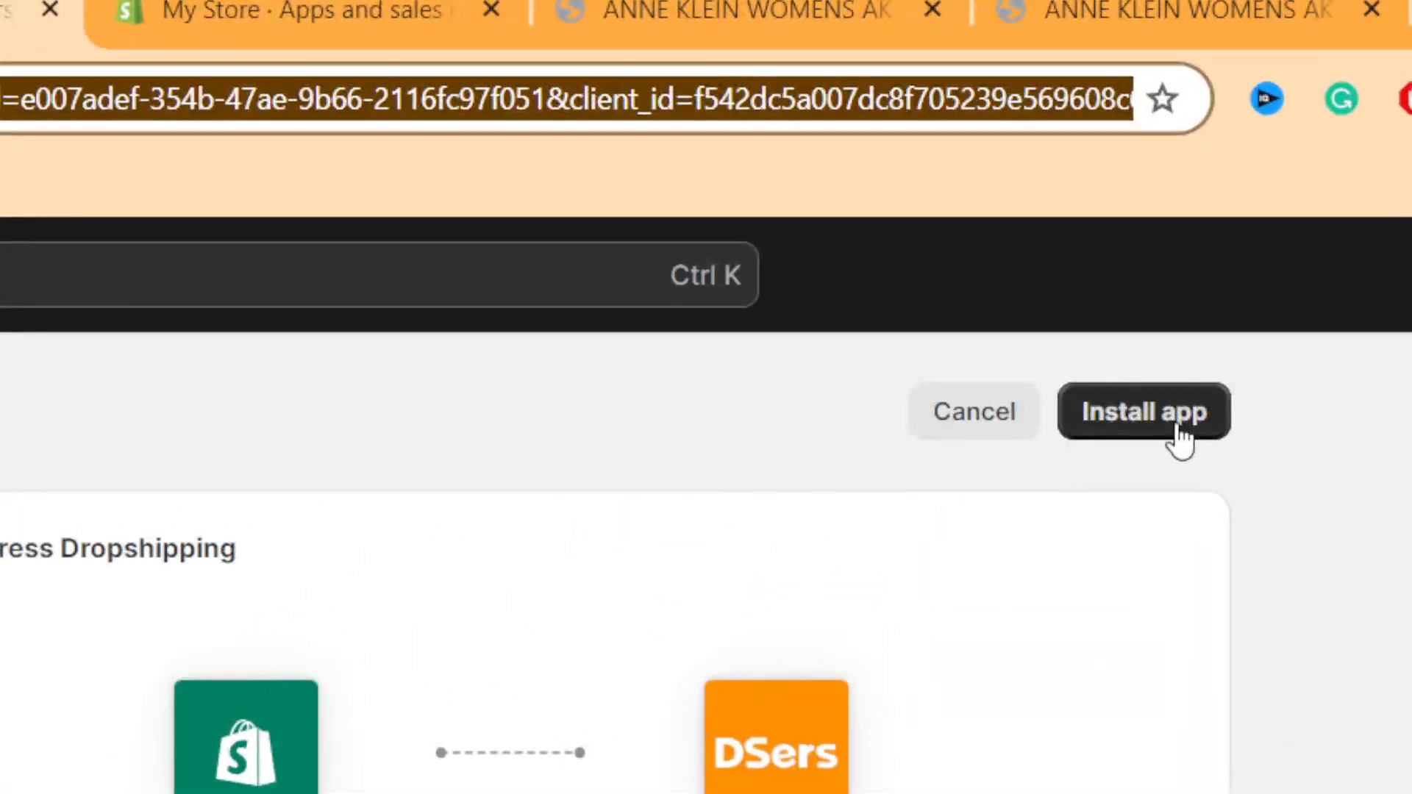
left_click(1172, 425)
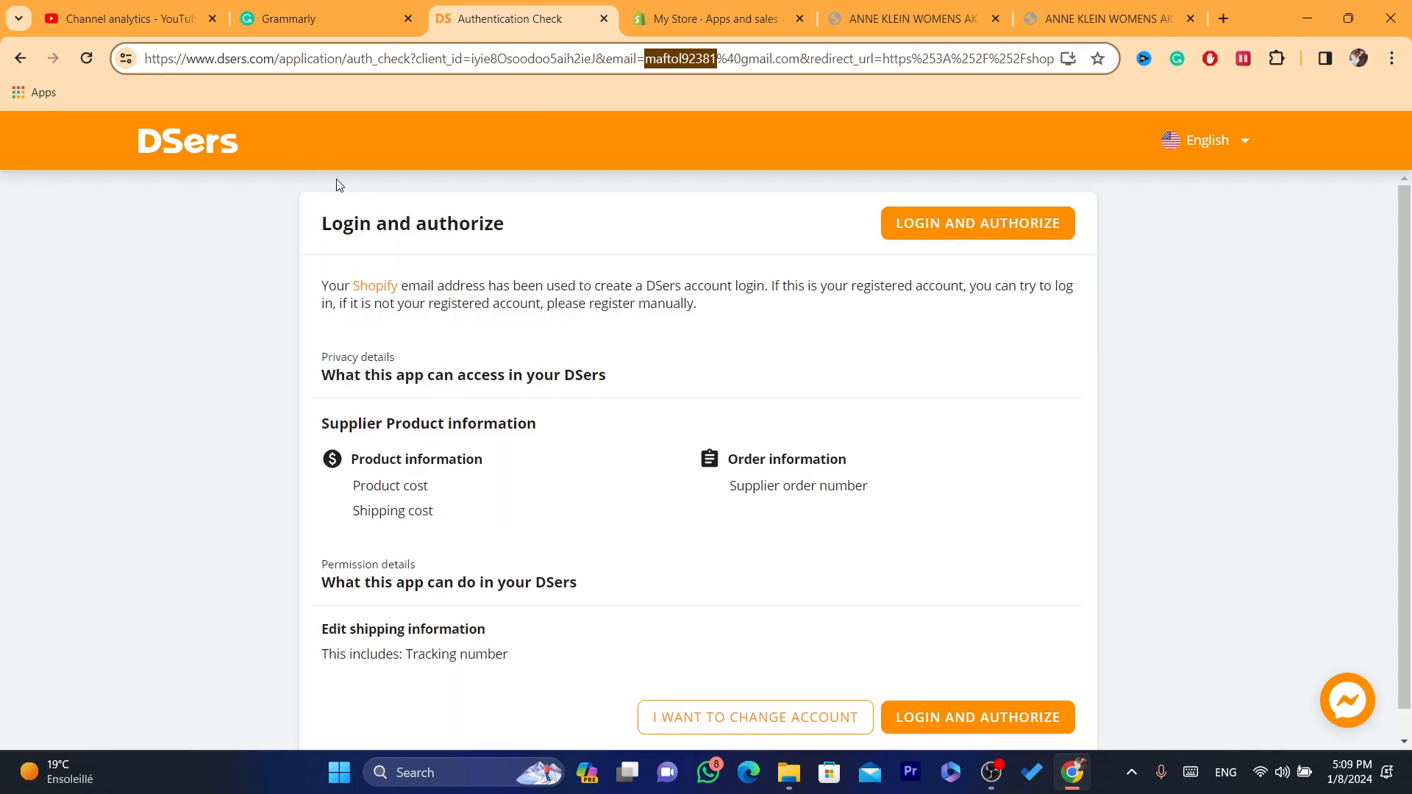
Step: Leave the DSers login and authorization page and open the form for creating a new DSers account
left_click_drag(322, 217, 631, 352)
left_click(634, 358)
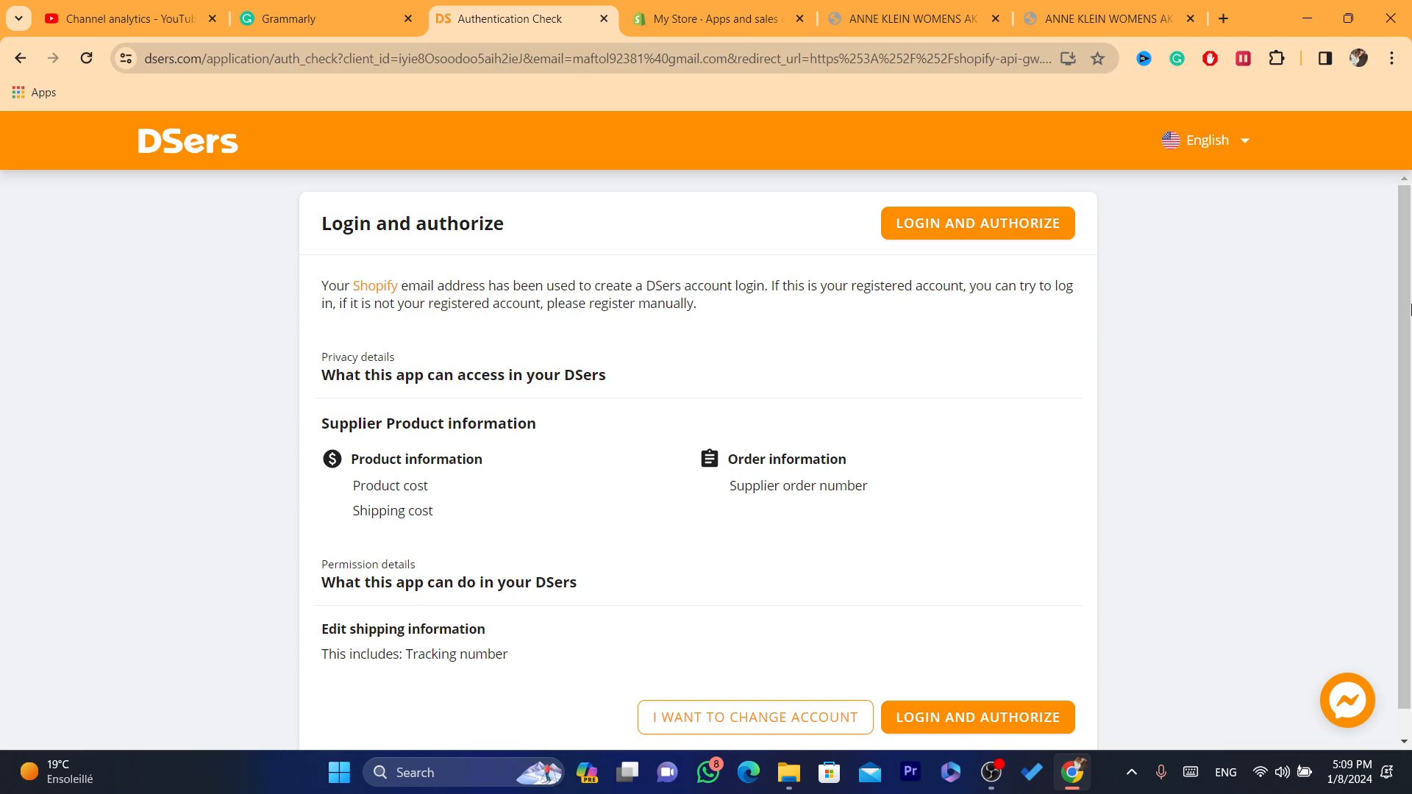
left_click_drag(1410, 309, 1409, 331)
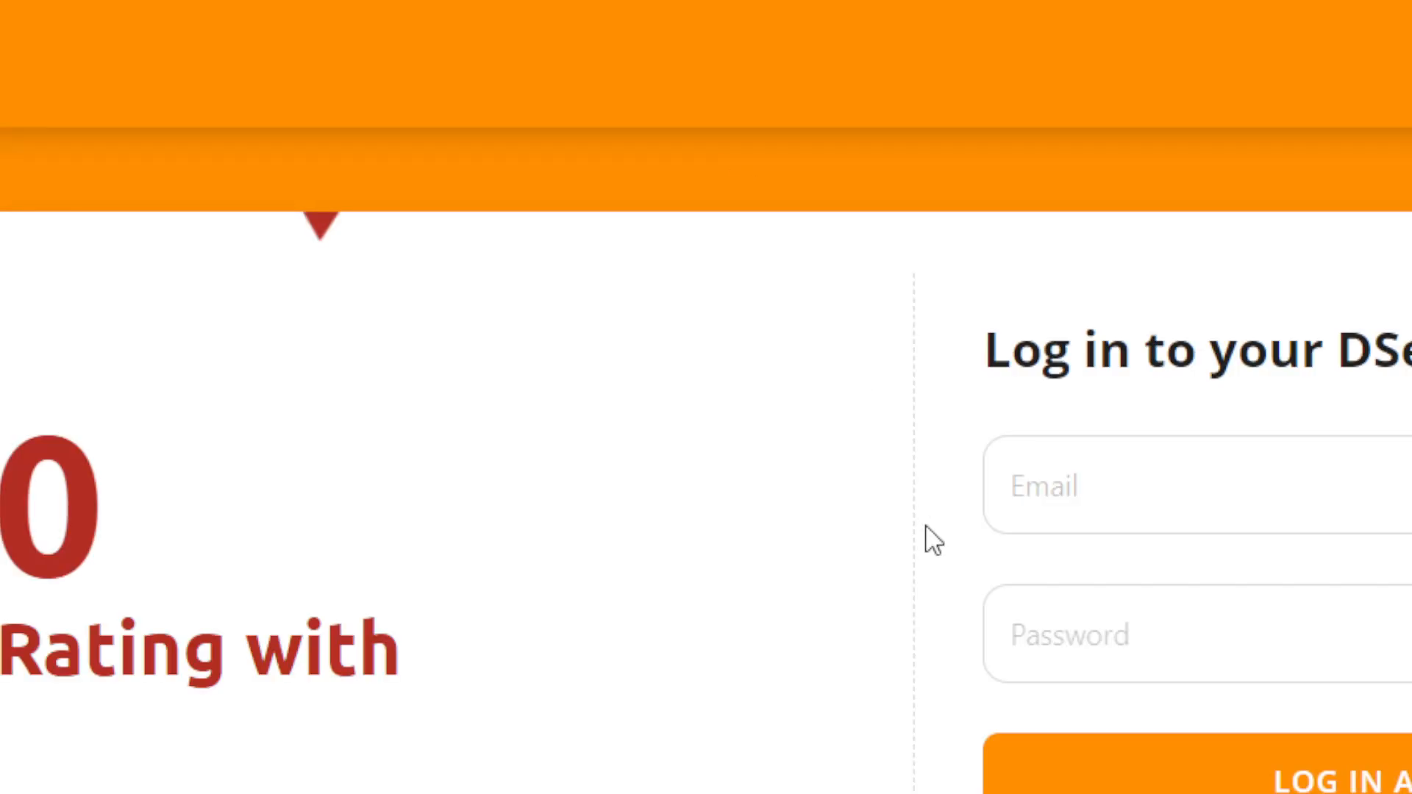
left_click(1129, 502)
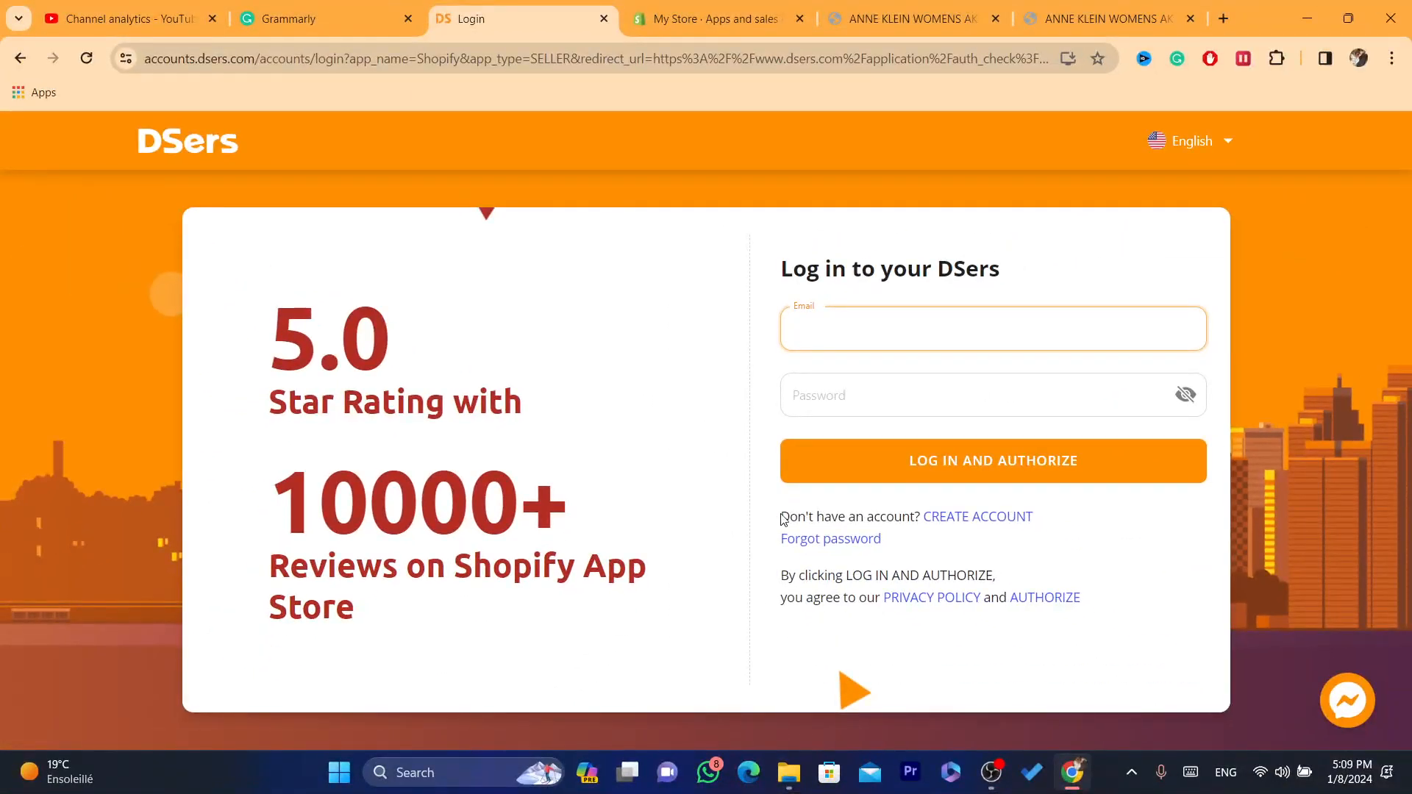
left_click(972, 517)
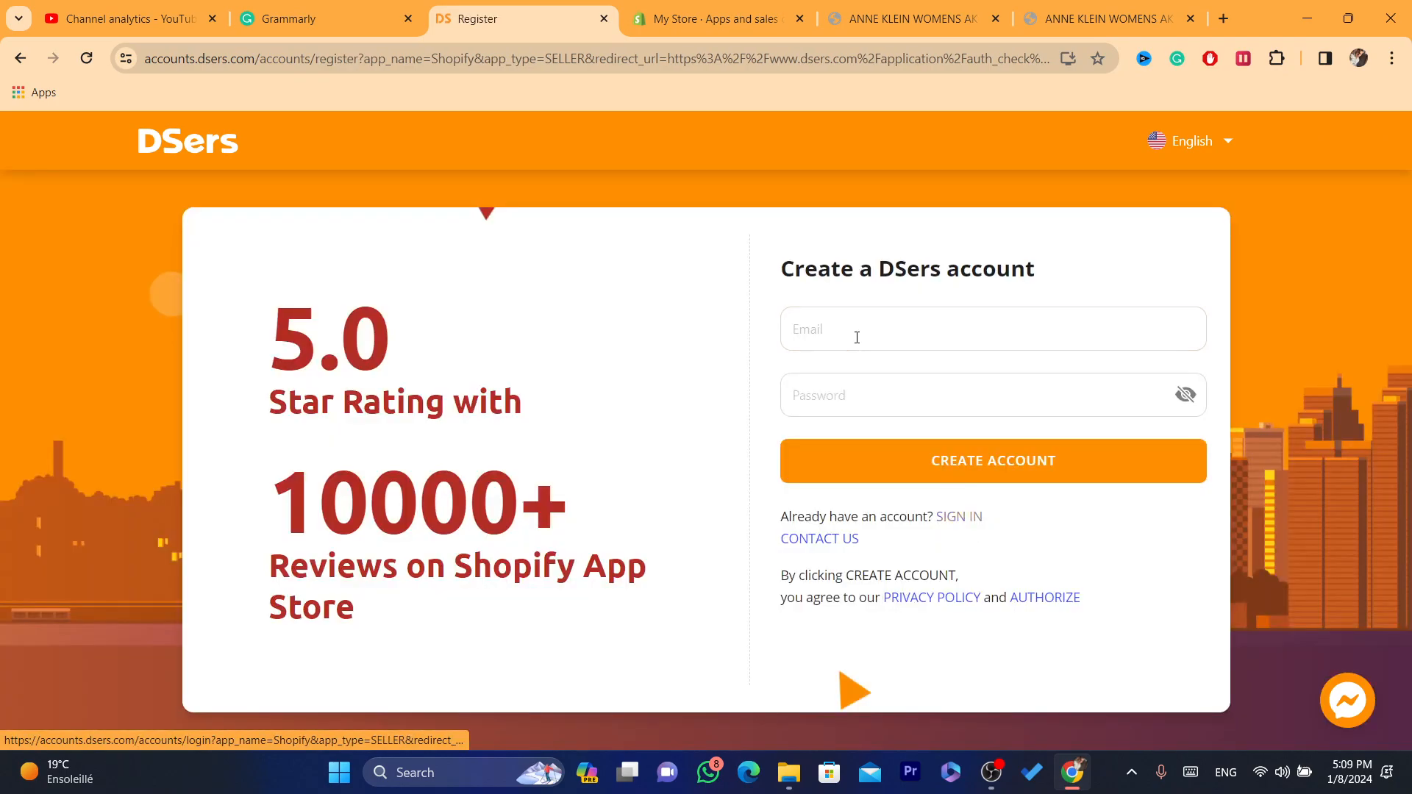
Step: Register the DSers account with the account e-mail and password, and authorize its connection to the Shopify store
left_click(852, 336)
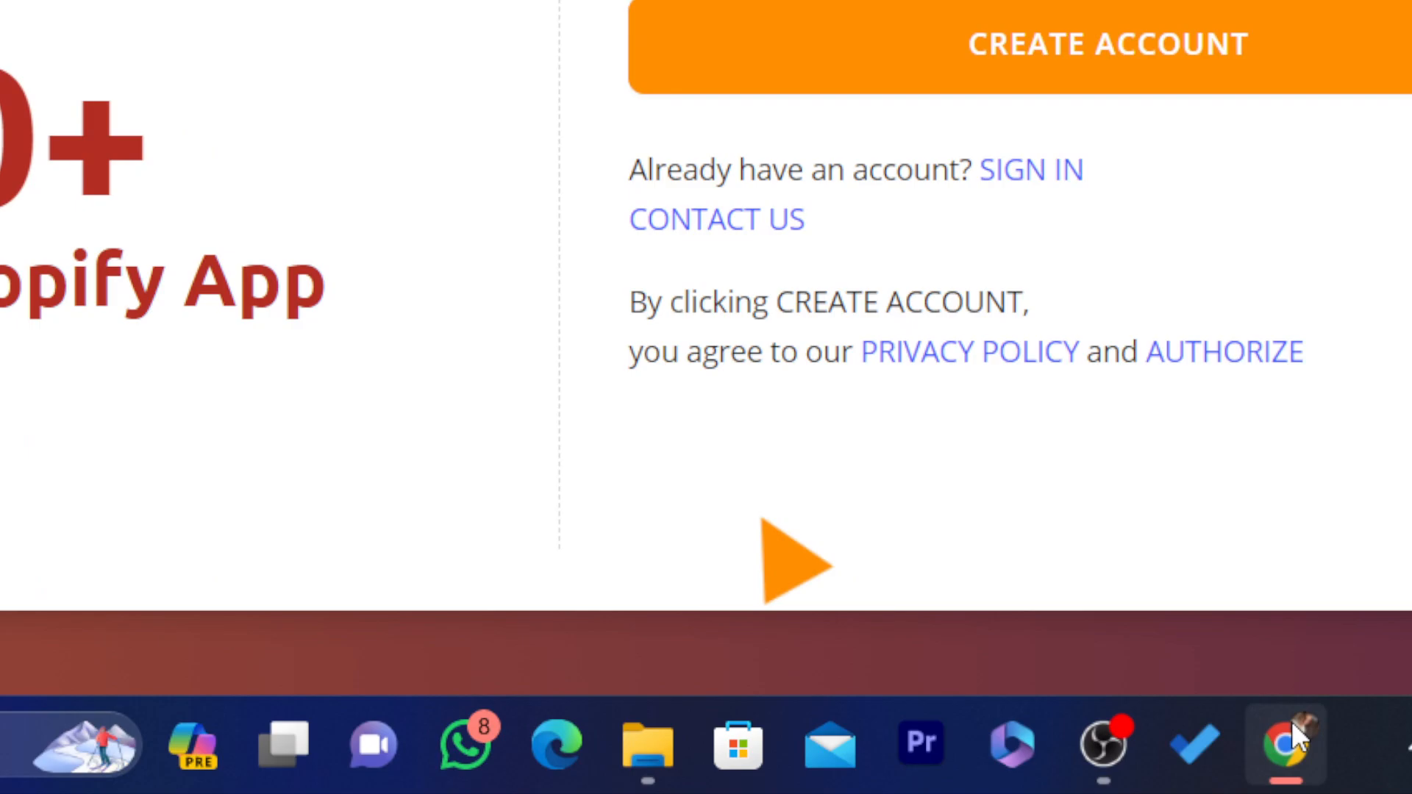
right_click(1291, 720)
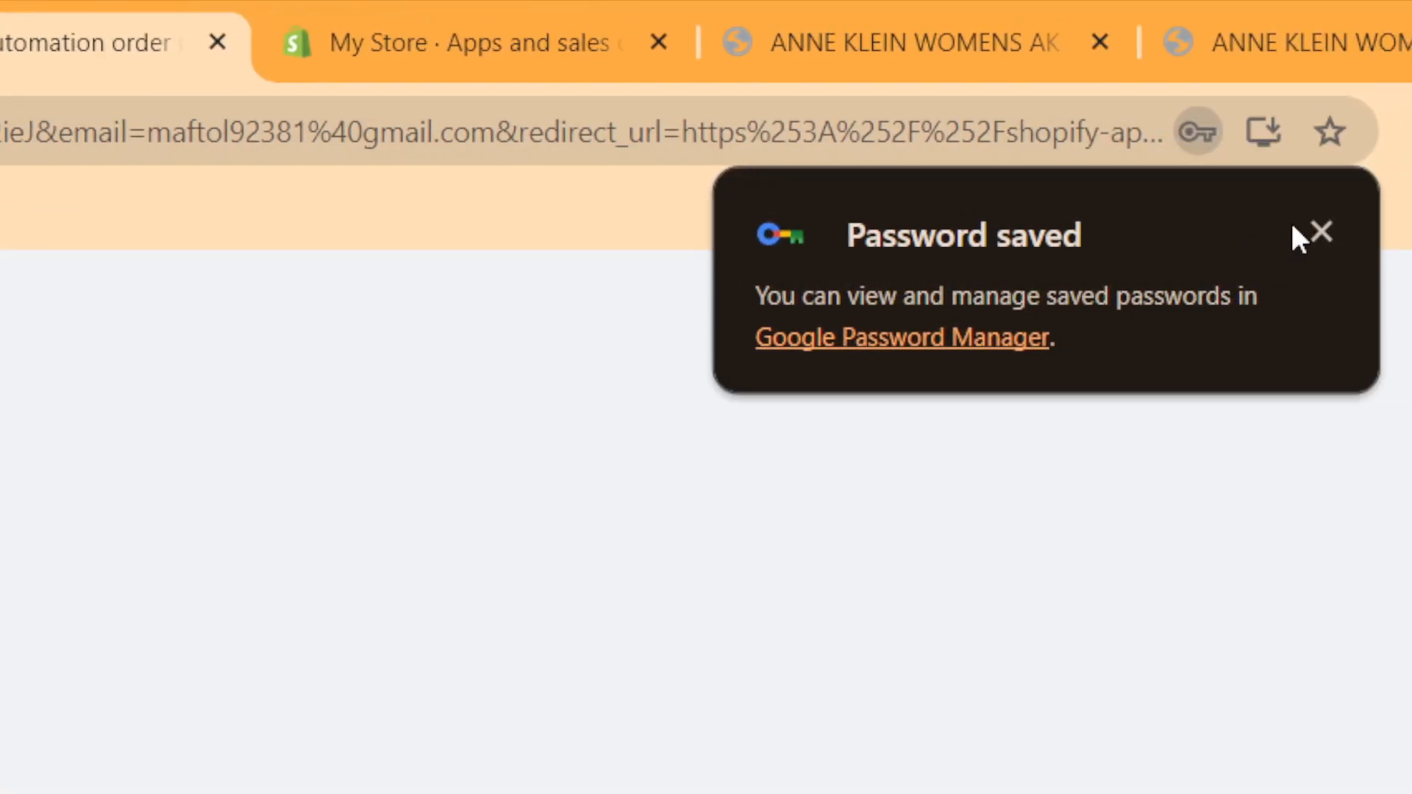
left_click(1321, 233)
left_click(12, 133)
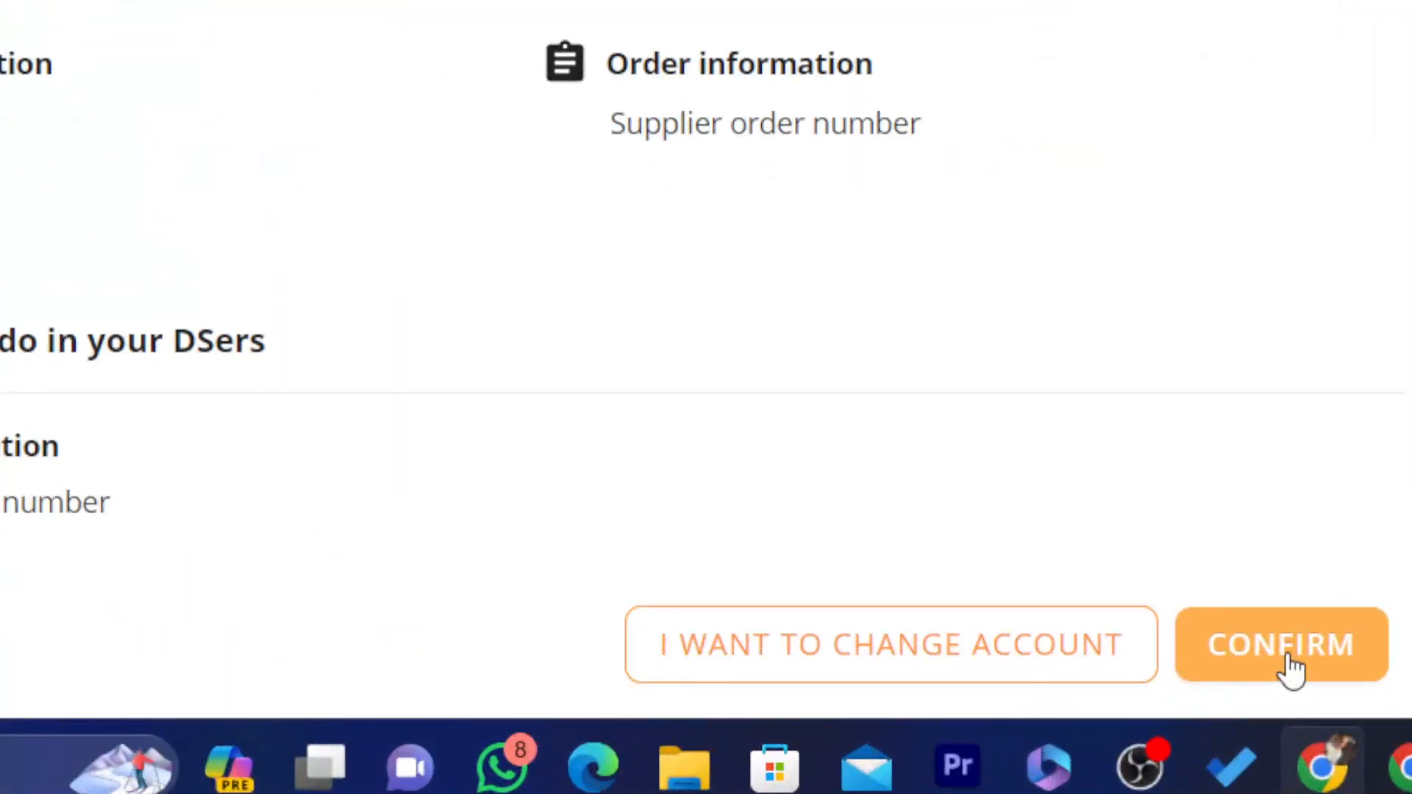
left_click(1290, 666)
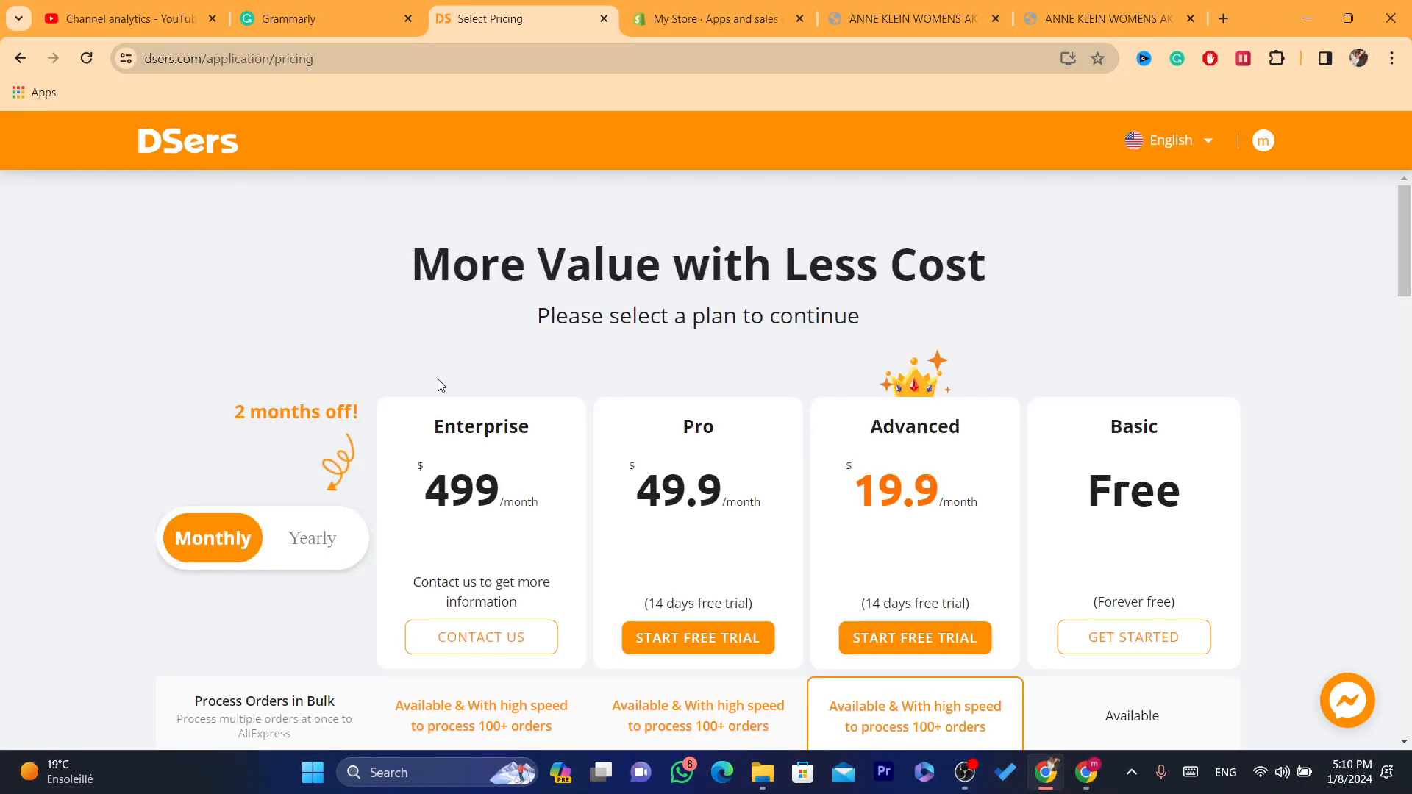
Step: Get started with the free Basic plan and choose AliExpress as the supplier to link
scroll(1207, 341, "down", 2)
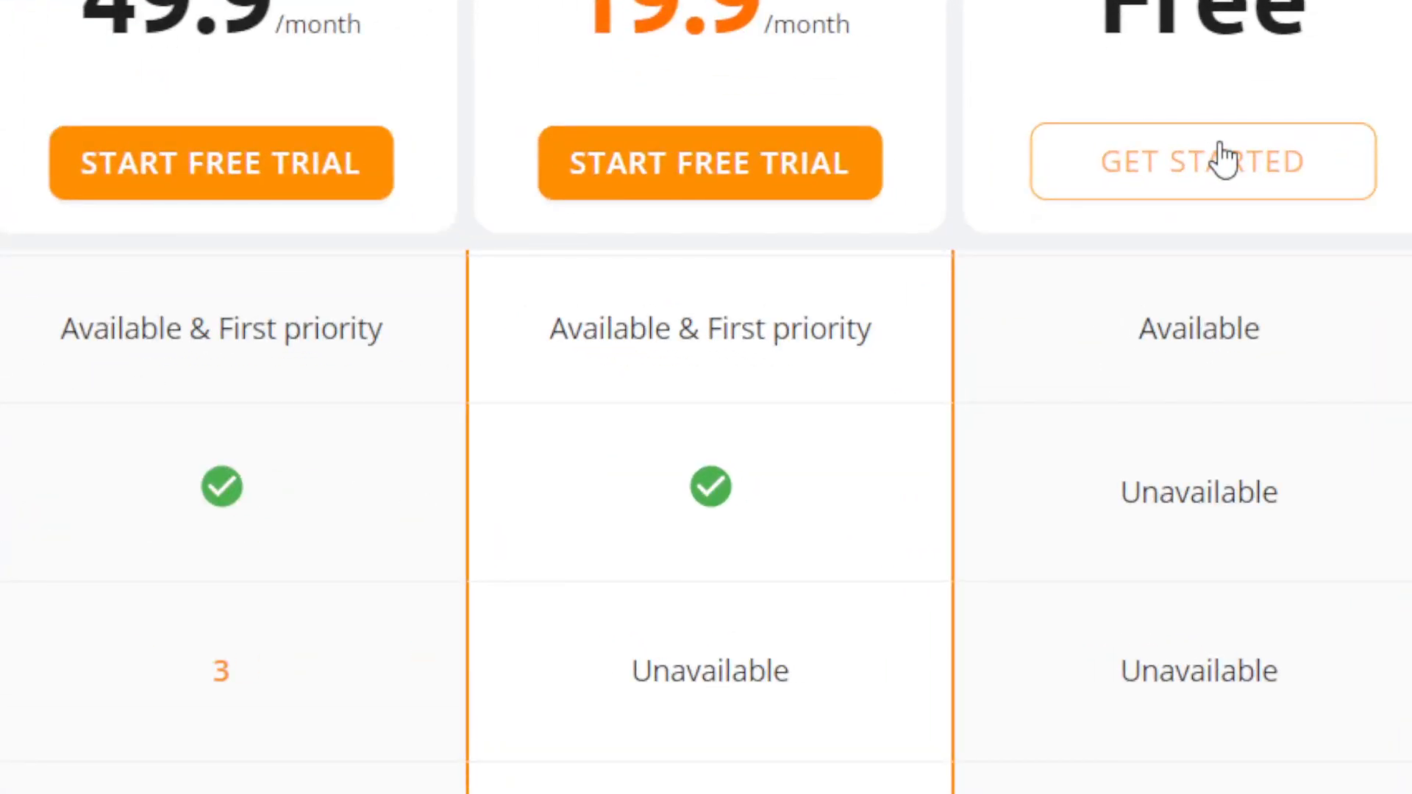
left_click(1188, 186)
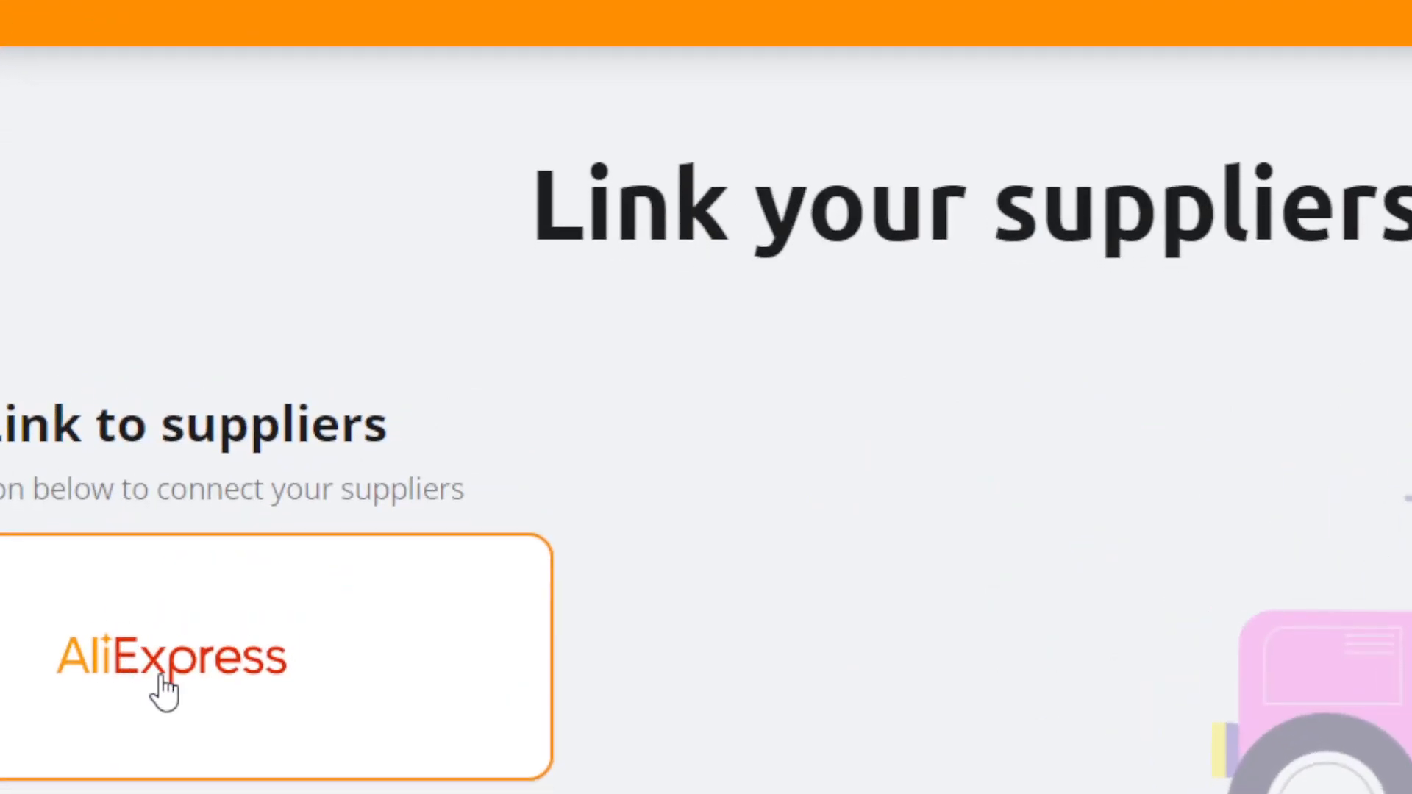
left_click(165, 691)
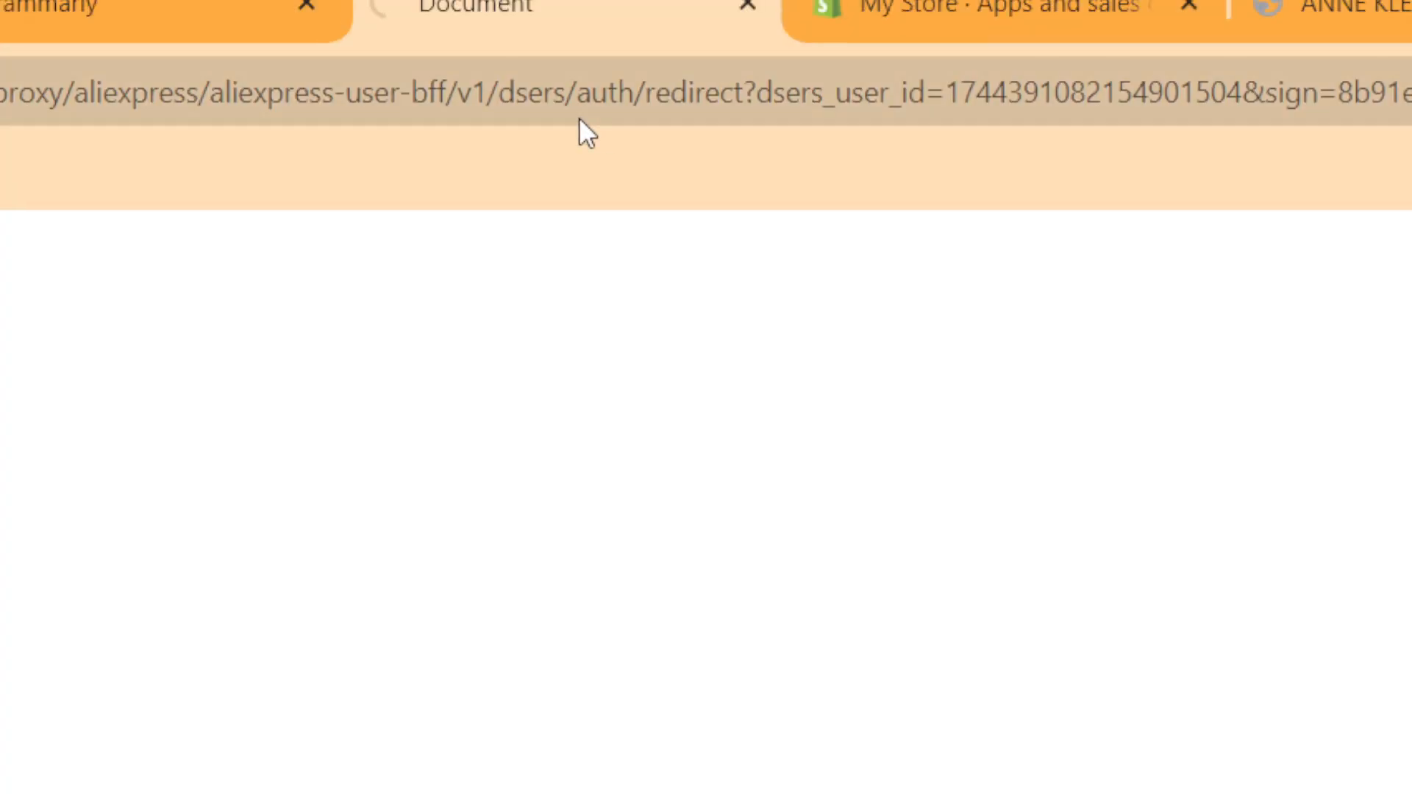
left_click(548, 88)
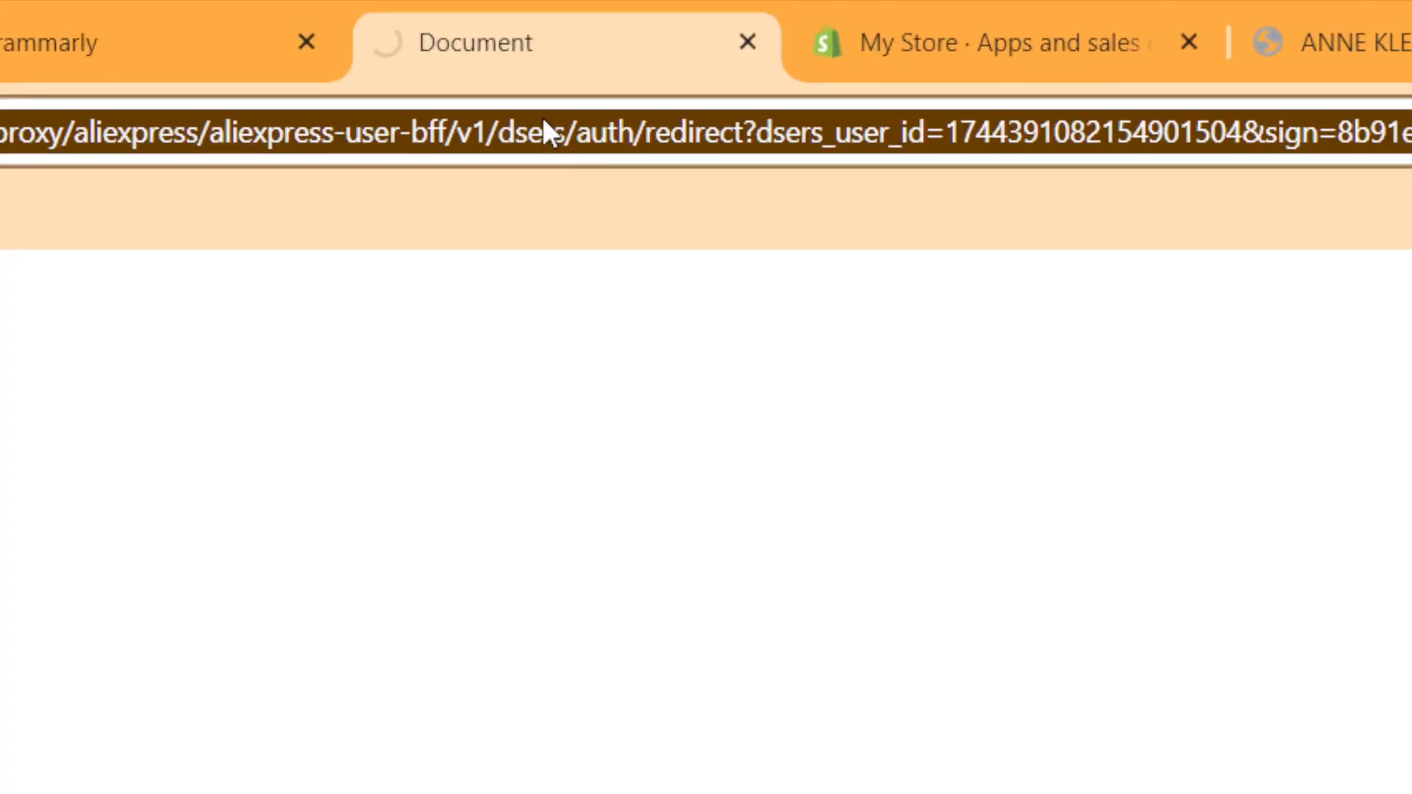
double_click(544, 82)
triple_click(544, 82)
double_click(544, 82)
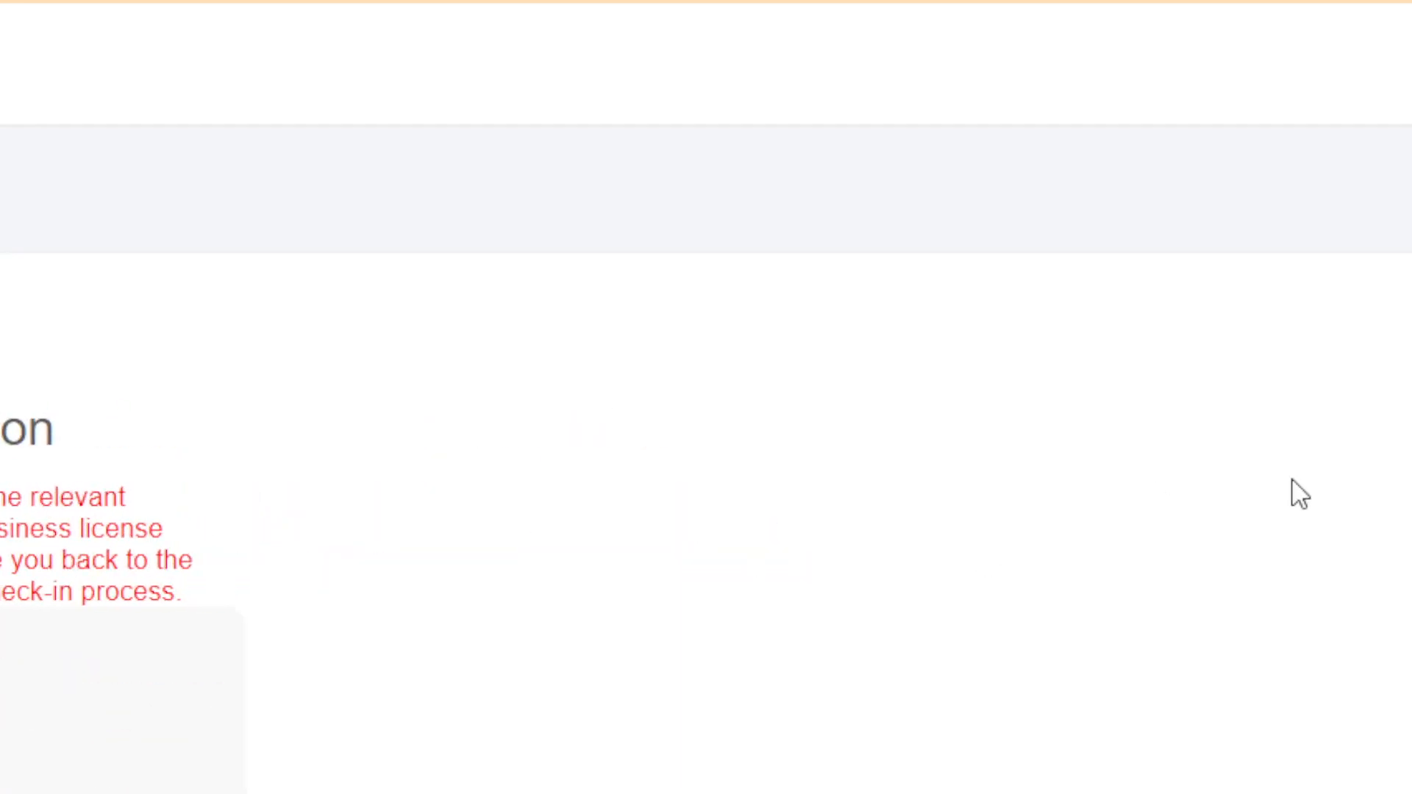
Step: Sign in to AliExpress with the account e-mail and password to authorize DSers, and save the login in the browser
left_click_drag(1405, 278, 1406, 529)
left_click(199, 418)
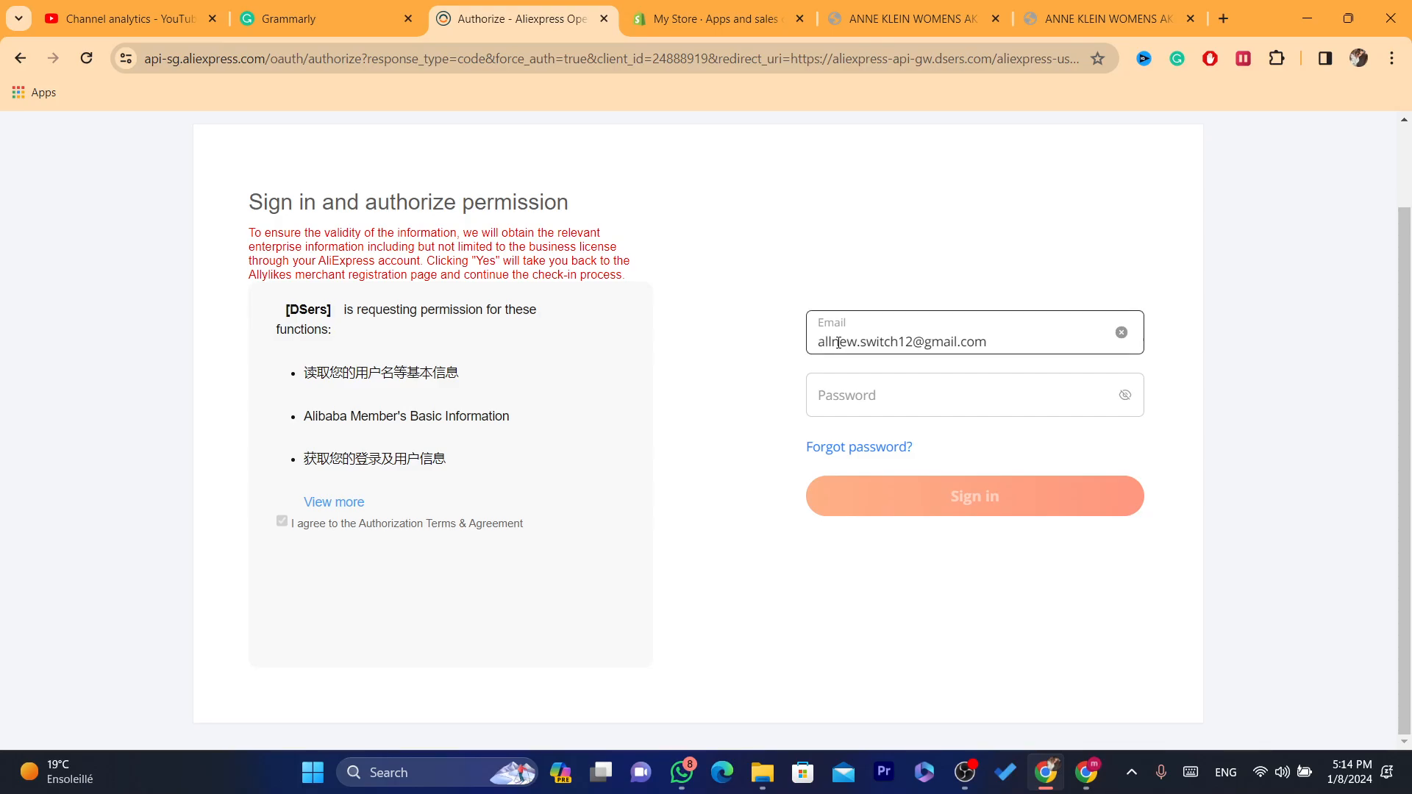
left_click(853, 386)
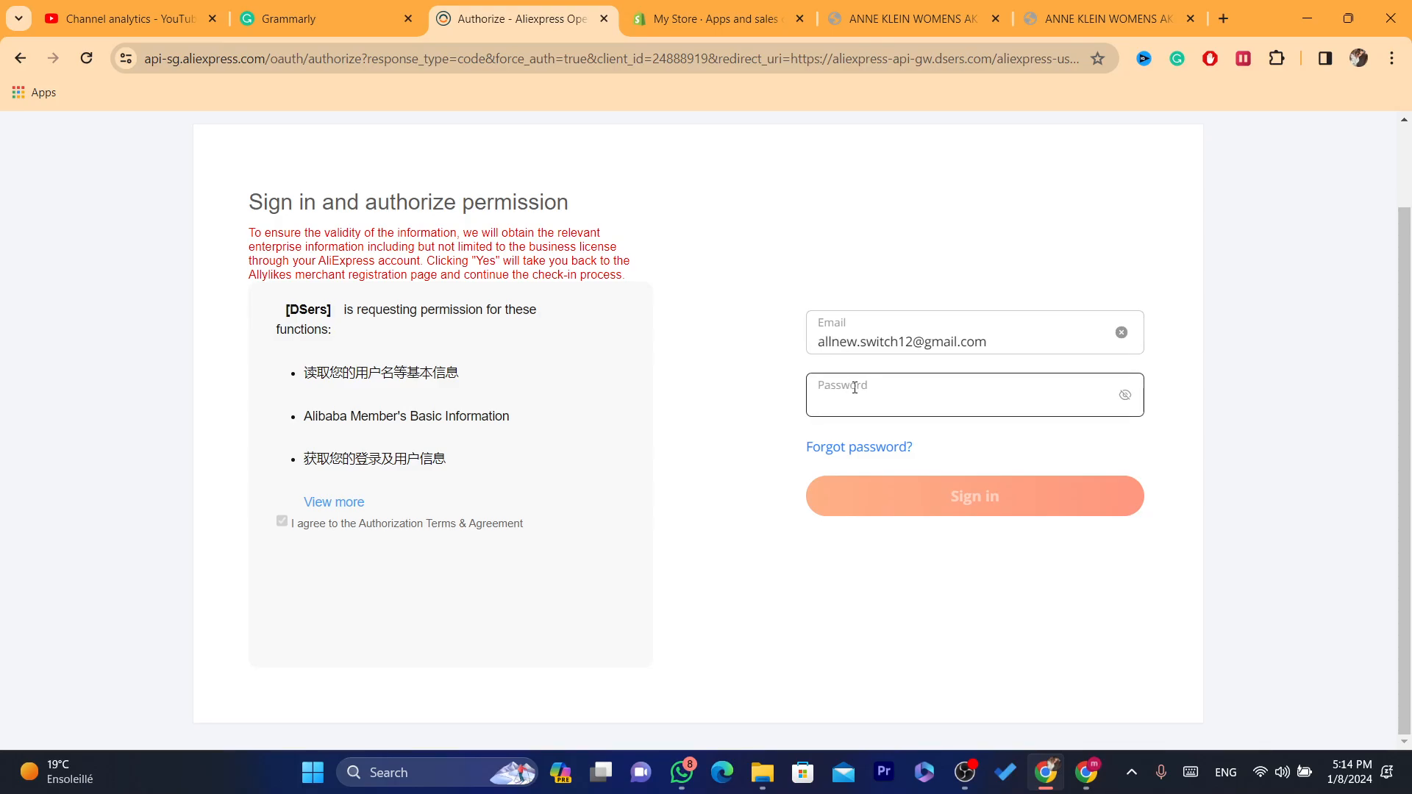
key("ctrl+v")
left_click(919, 503)
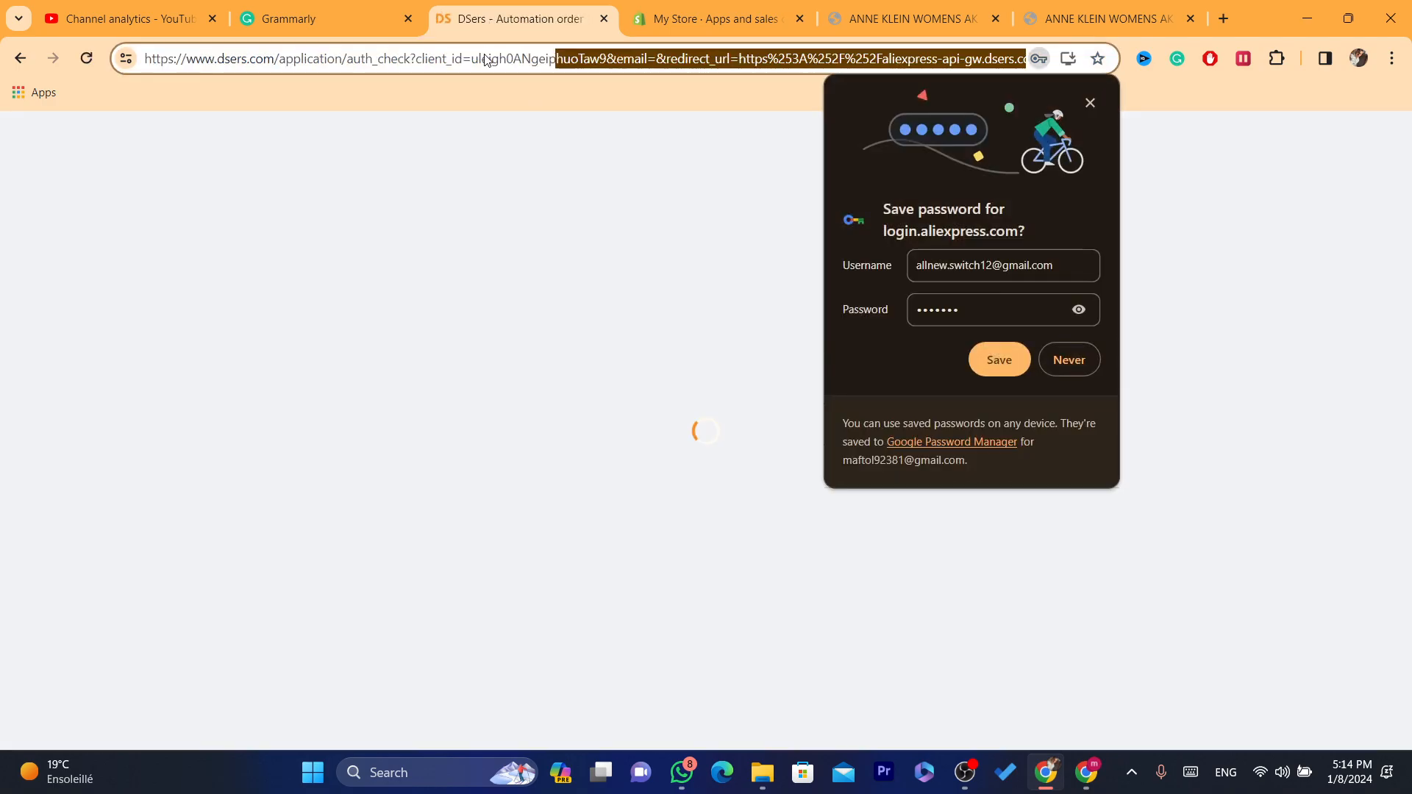
left_click(1012, 363)
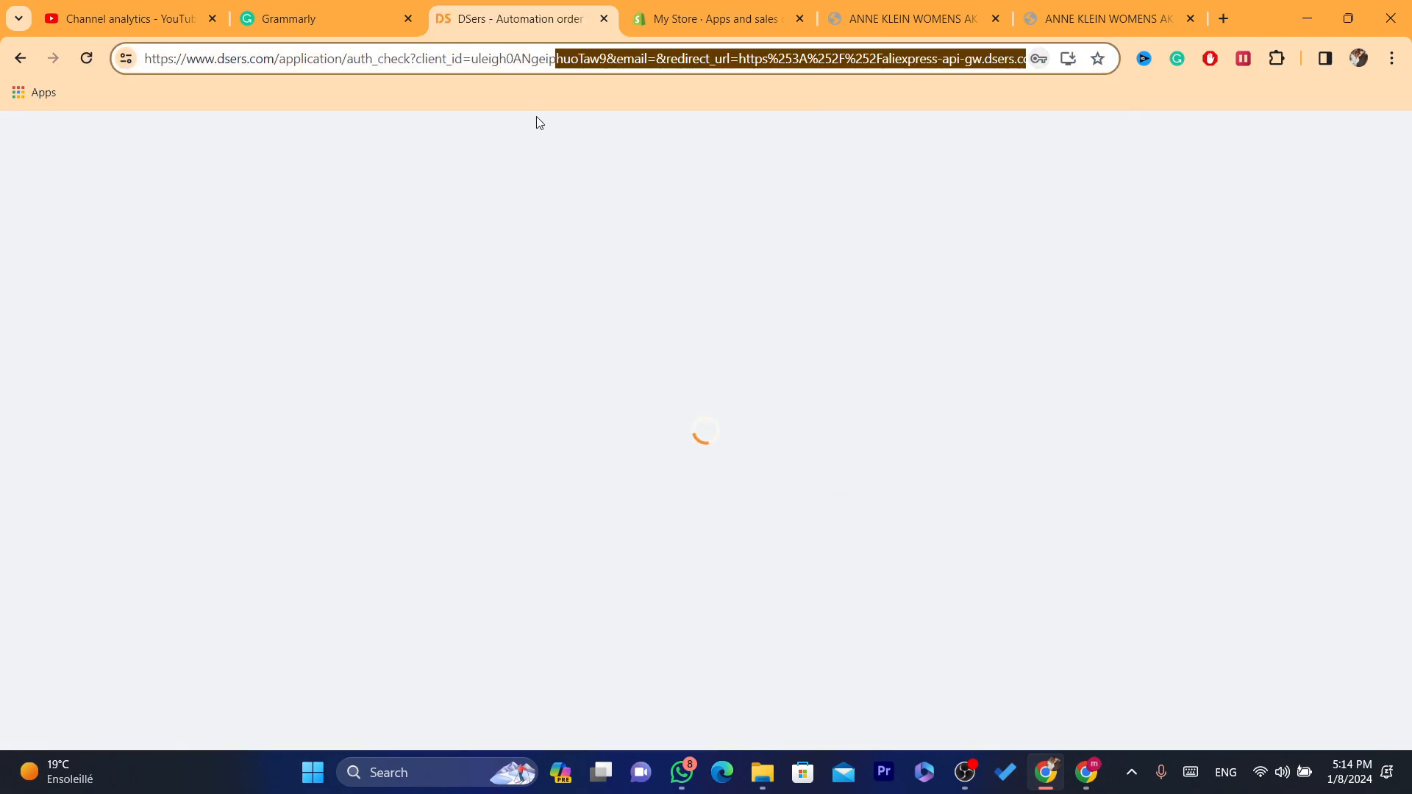
double_click(462, 58)
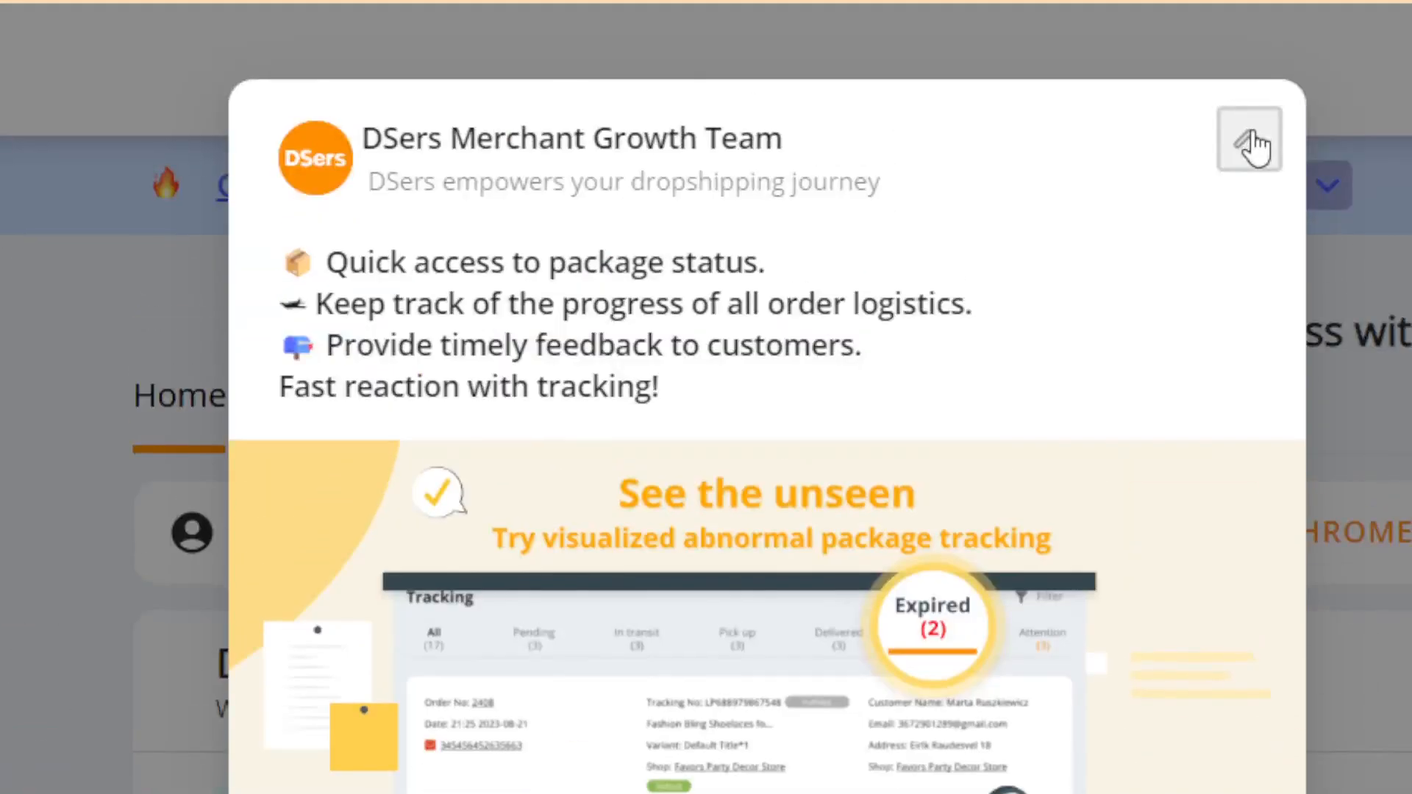
Step: Dismiss the DSers Merchant Growth Team pop-up and open the DSers Chrome extension page
left_click(1251, 142)
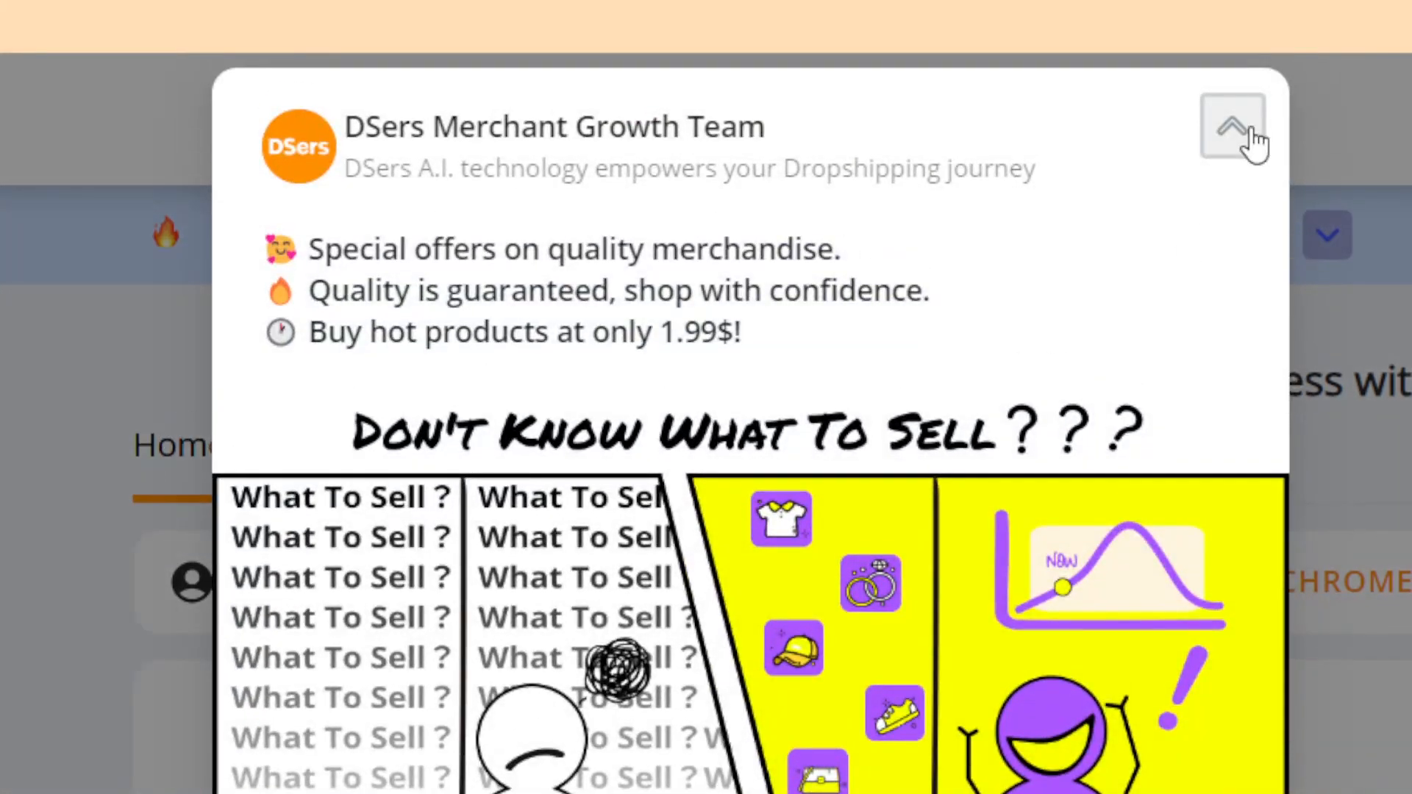
left_click(1252, 142)
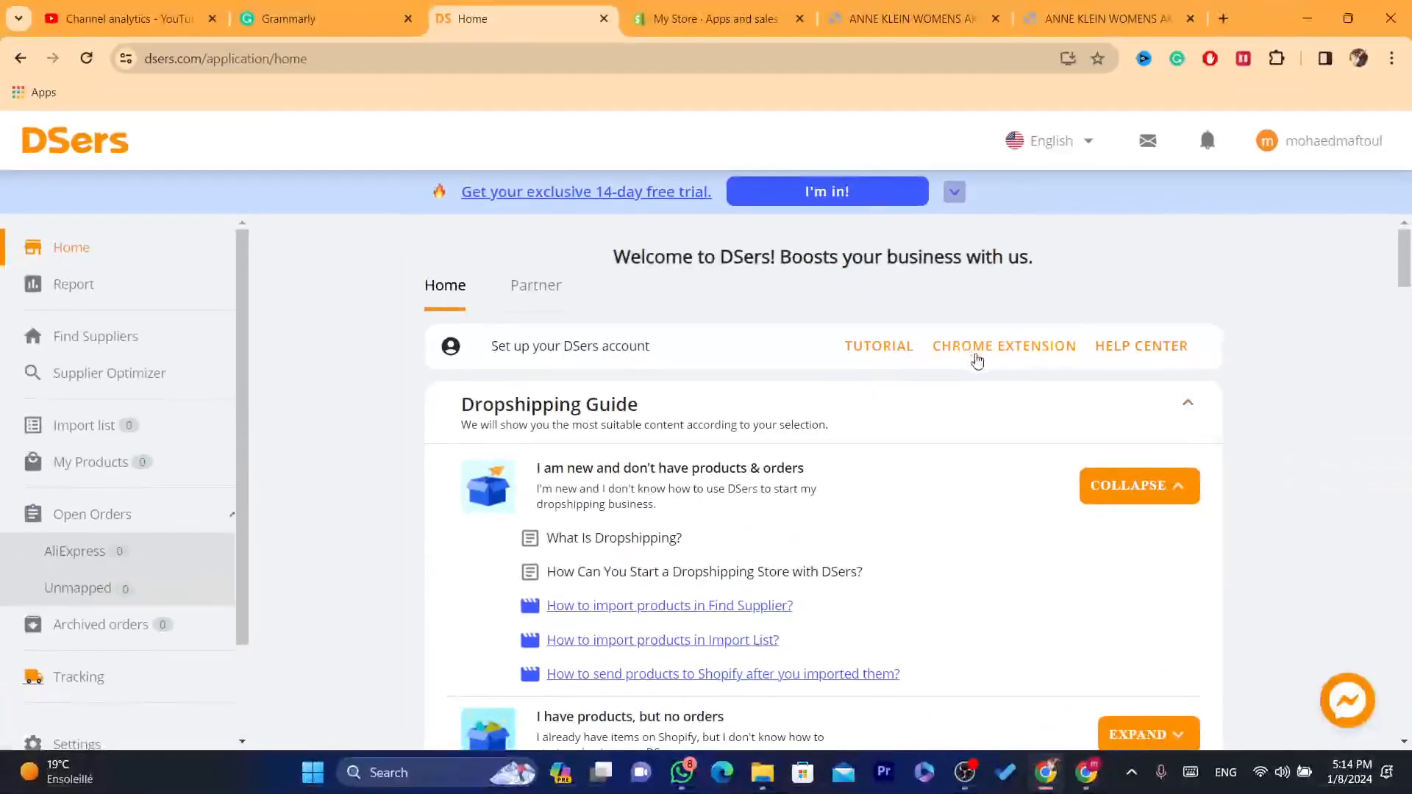
left_click(1025, 349)
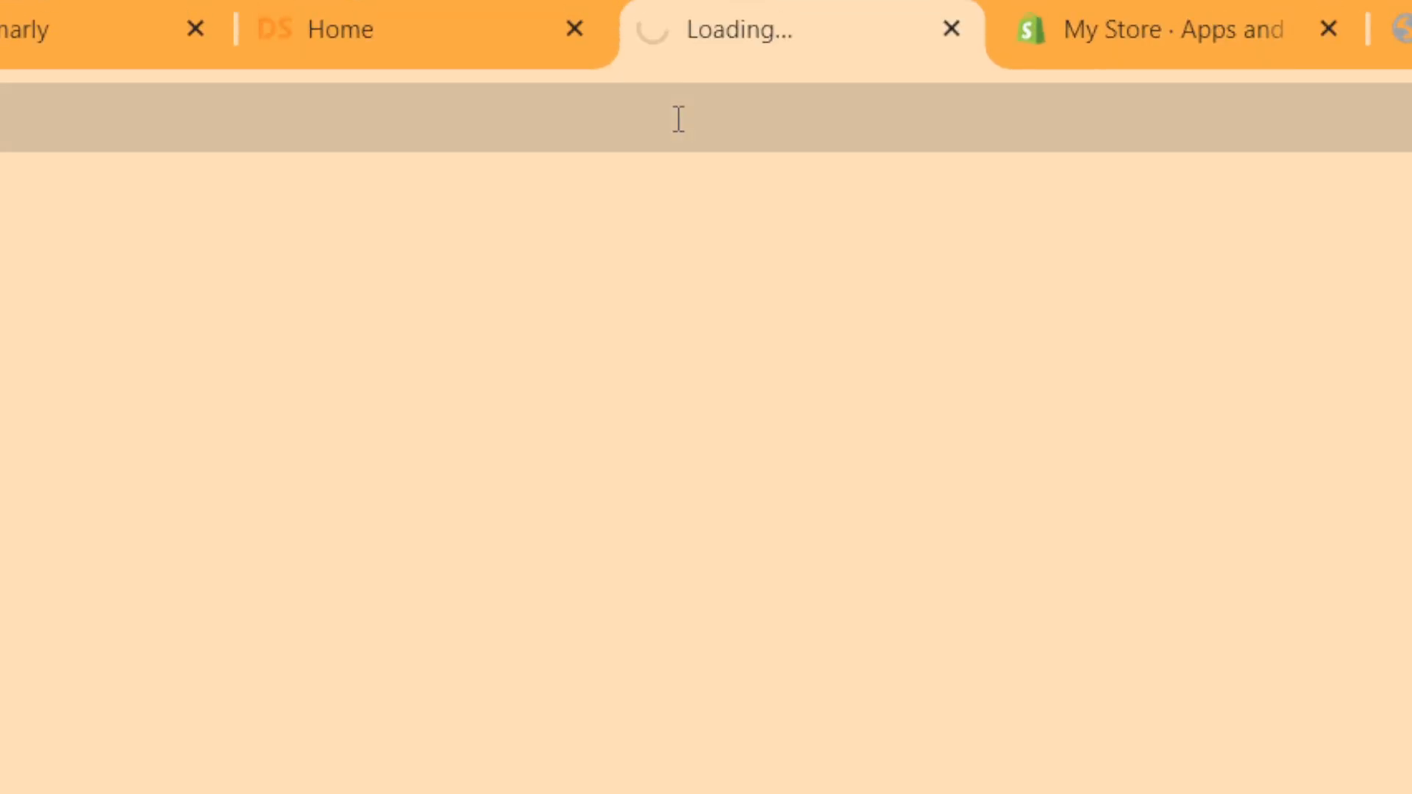
Step: Add the DSers - AliExpress.com Product Importer extension to Chrome and pin it to the browser toolbar
left_click(571, 57)
double_click(571, 57)
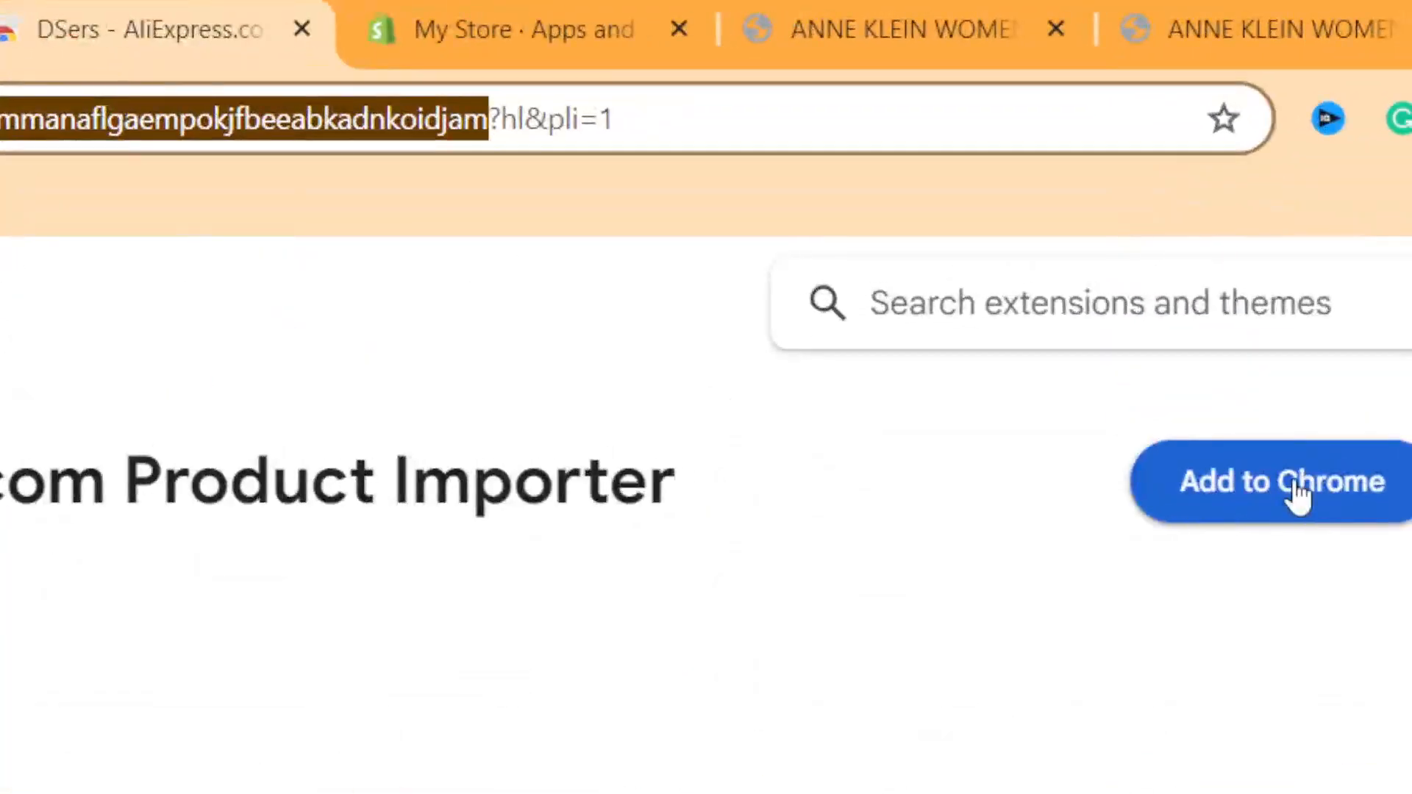
left_click(1195, 345)
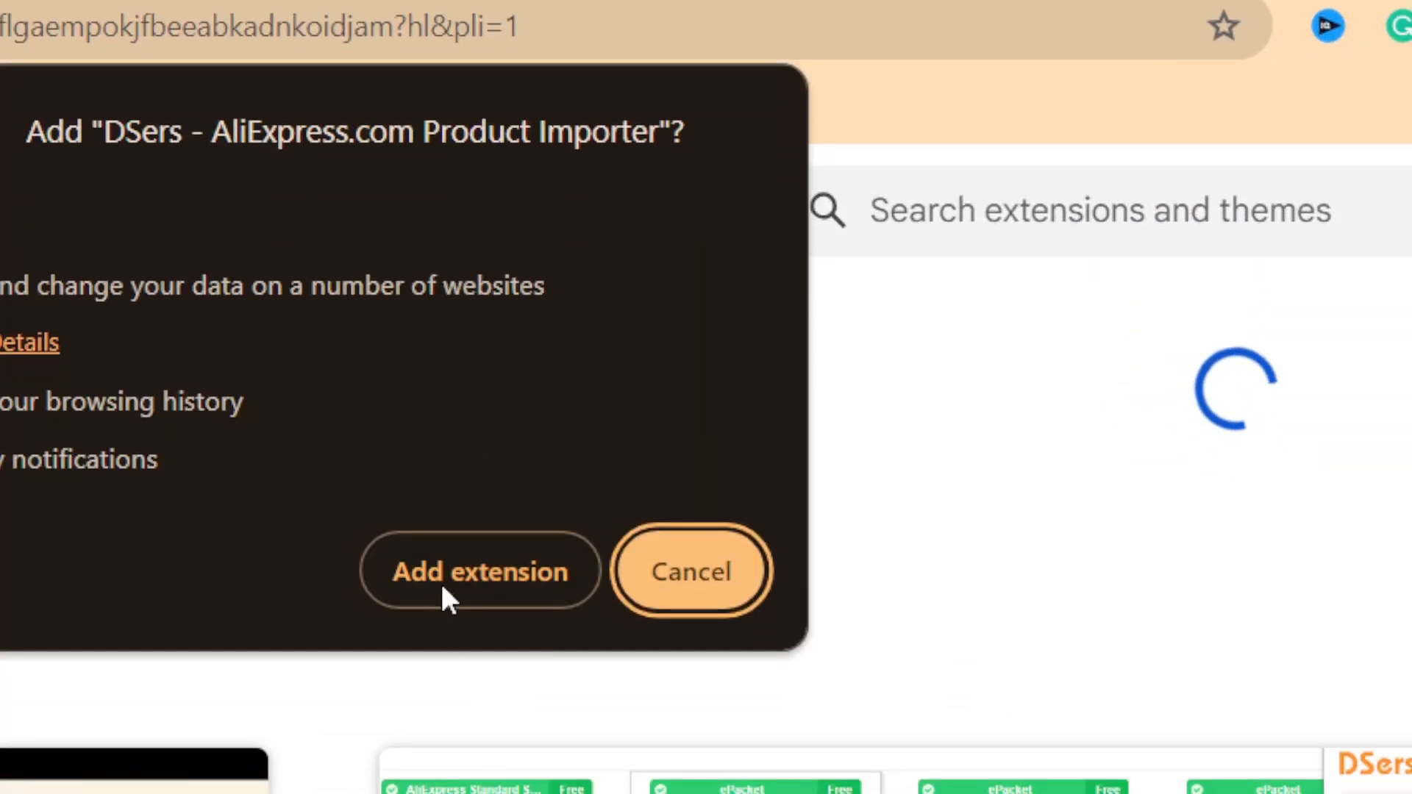
left_click(444, 587)
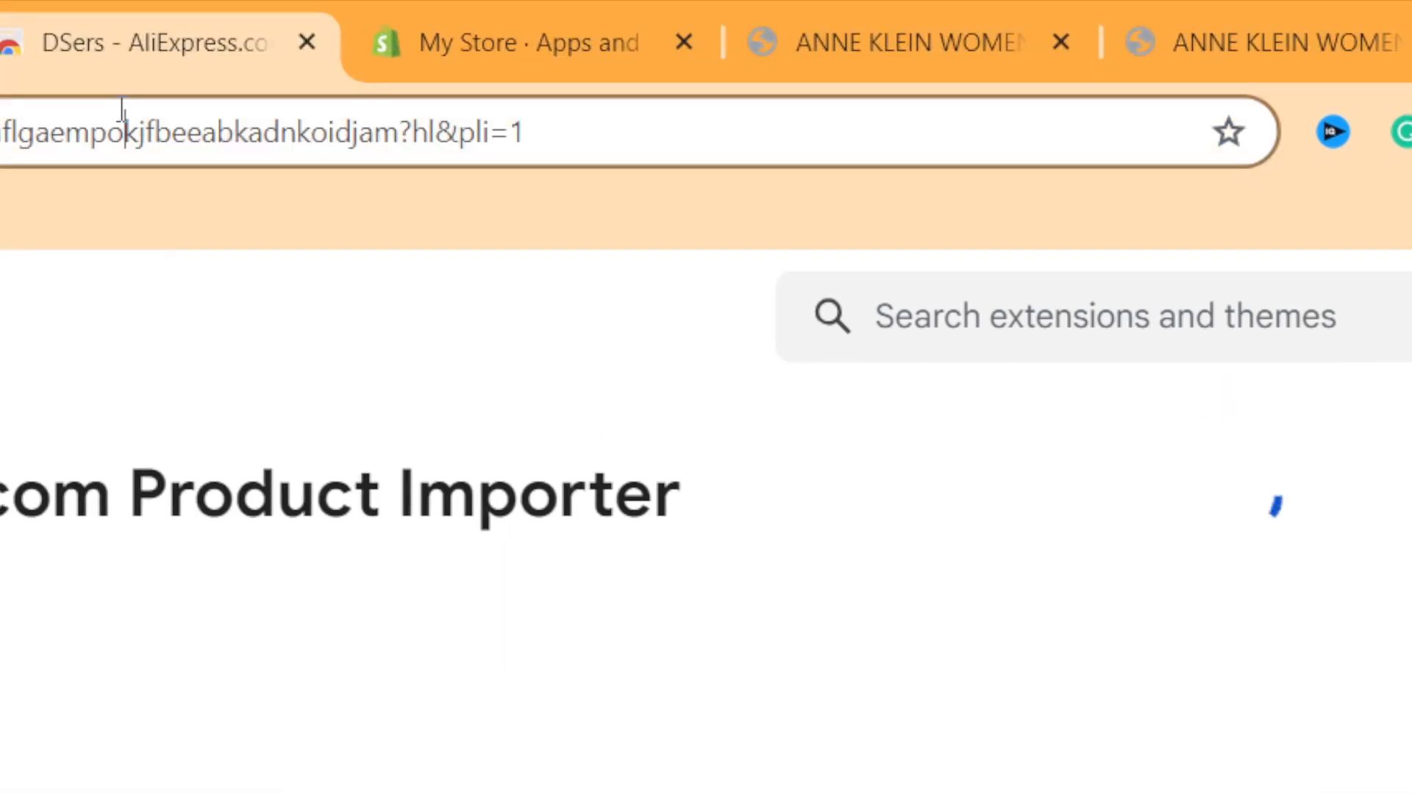
left_click(122, 110)
double_click(122, 110)
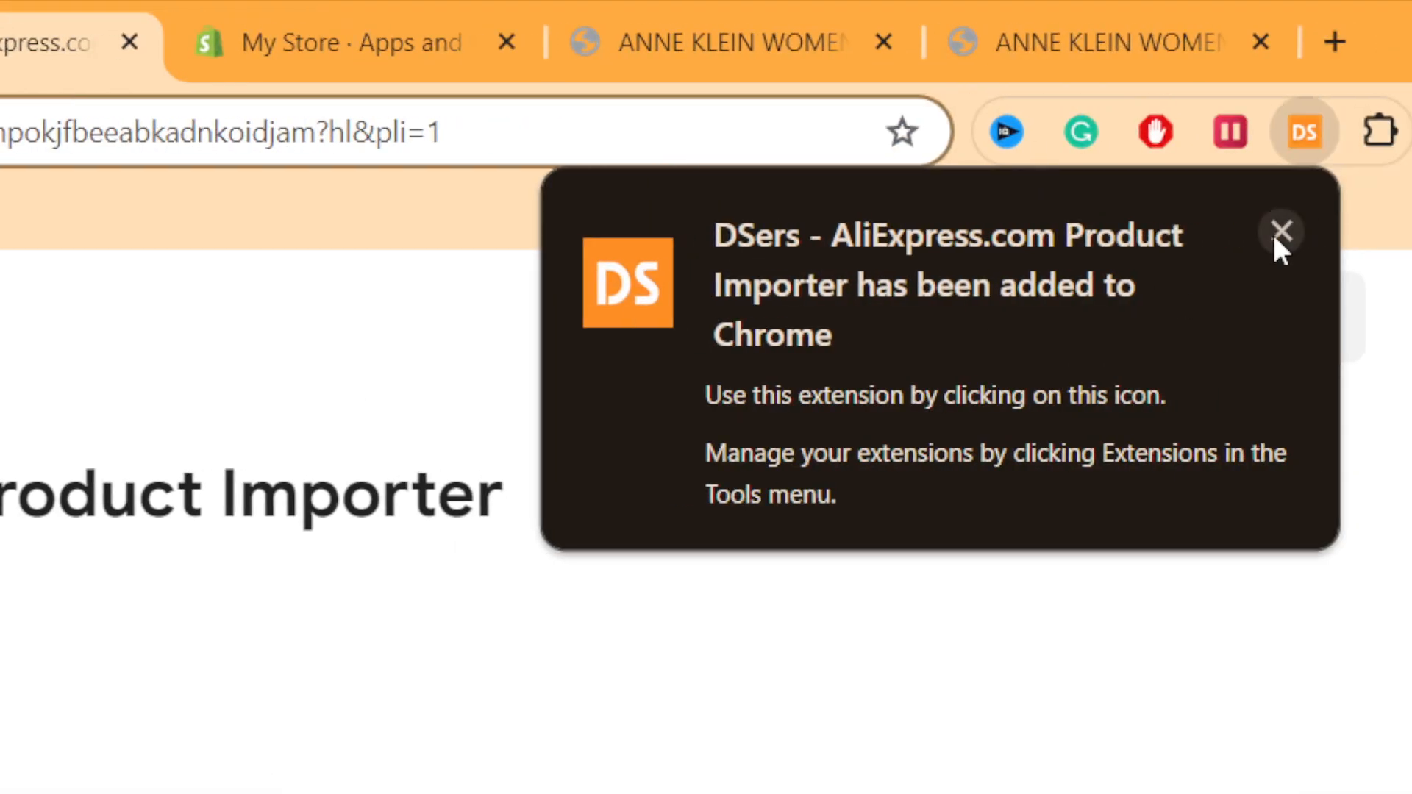
left_click(1276, 235)
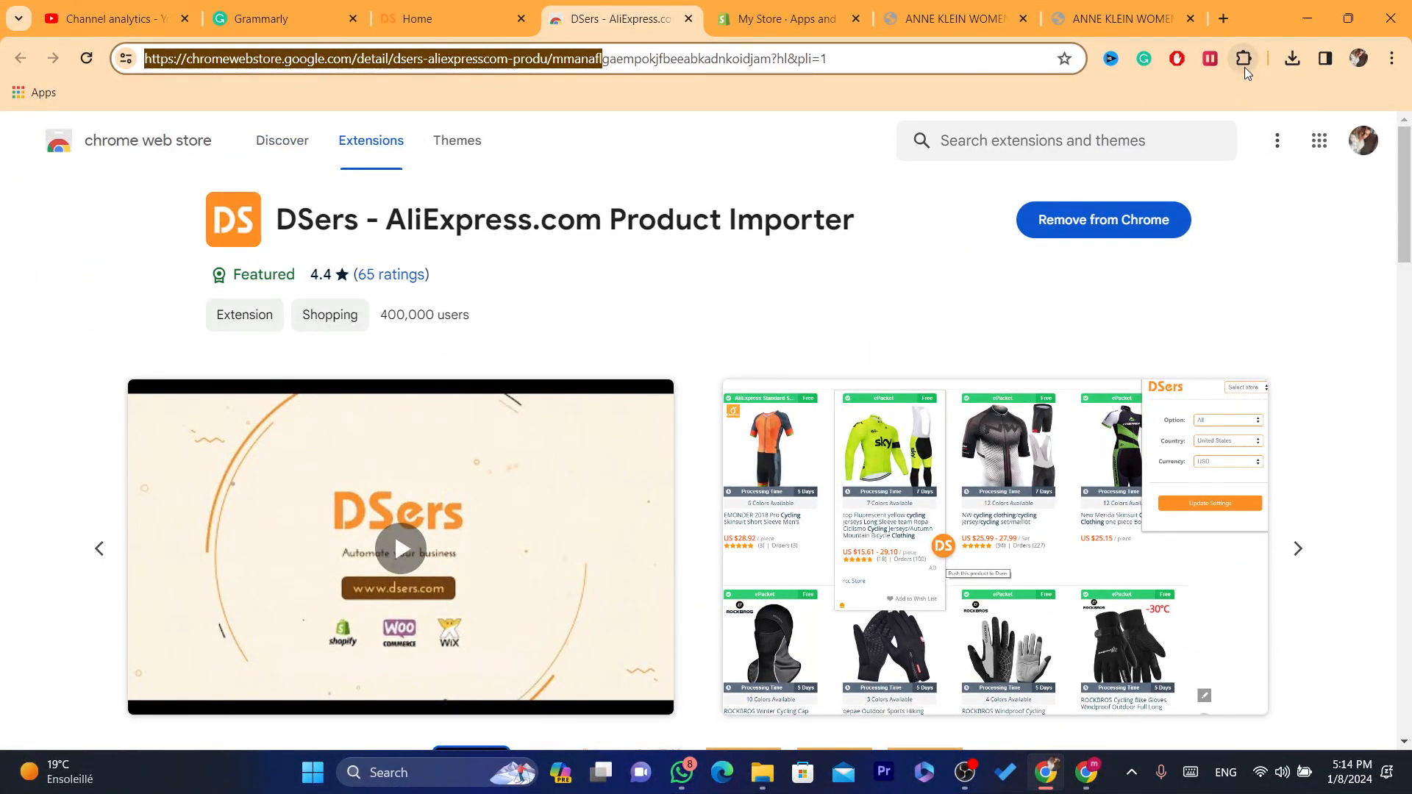
left_click(1244, 68)
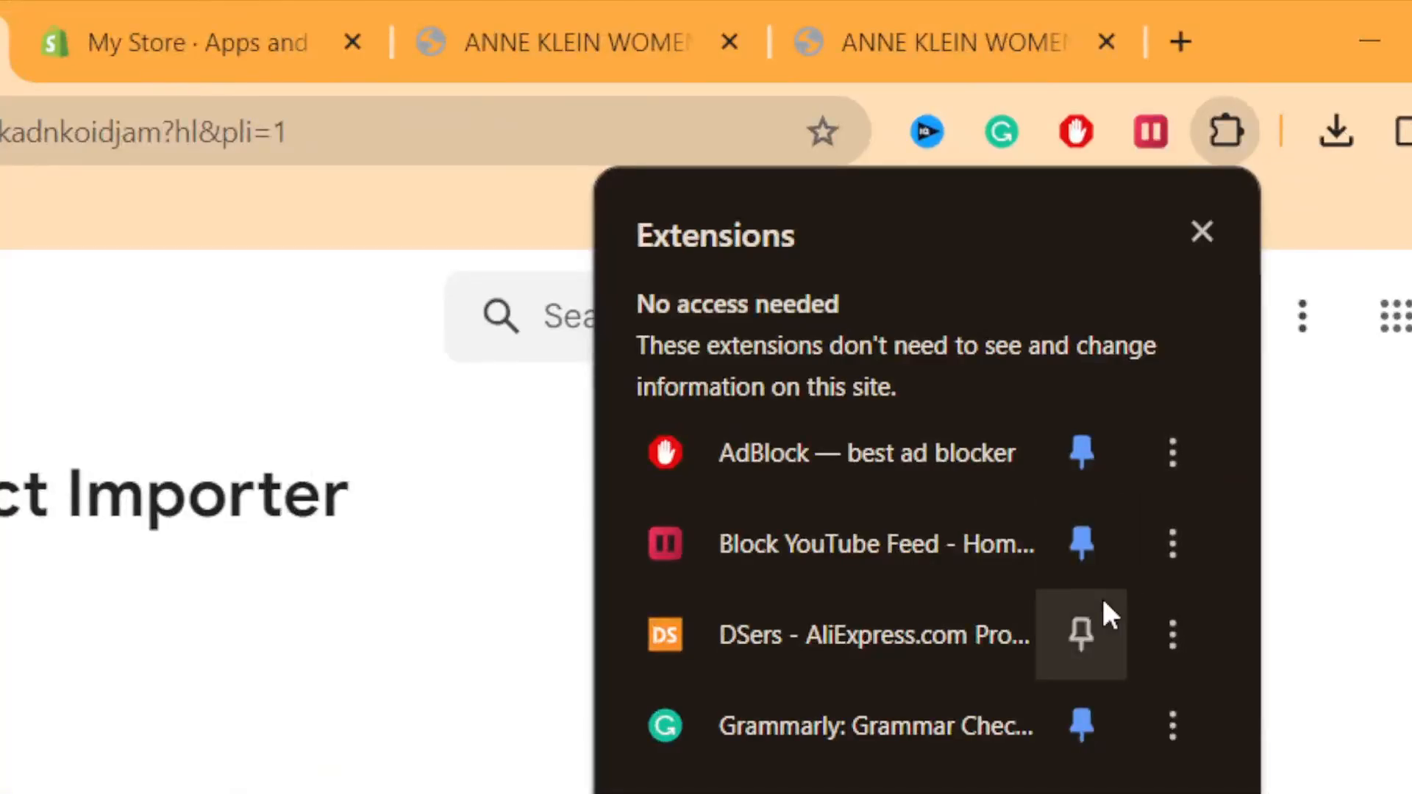
left_click(1074, 637)
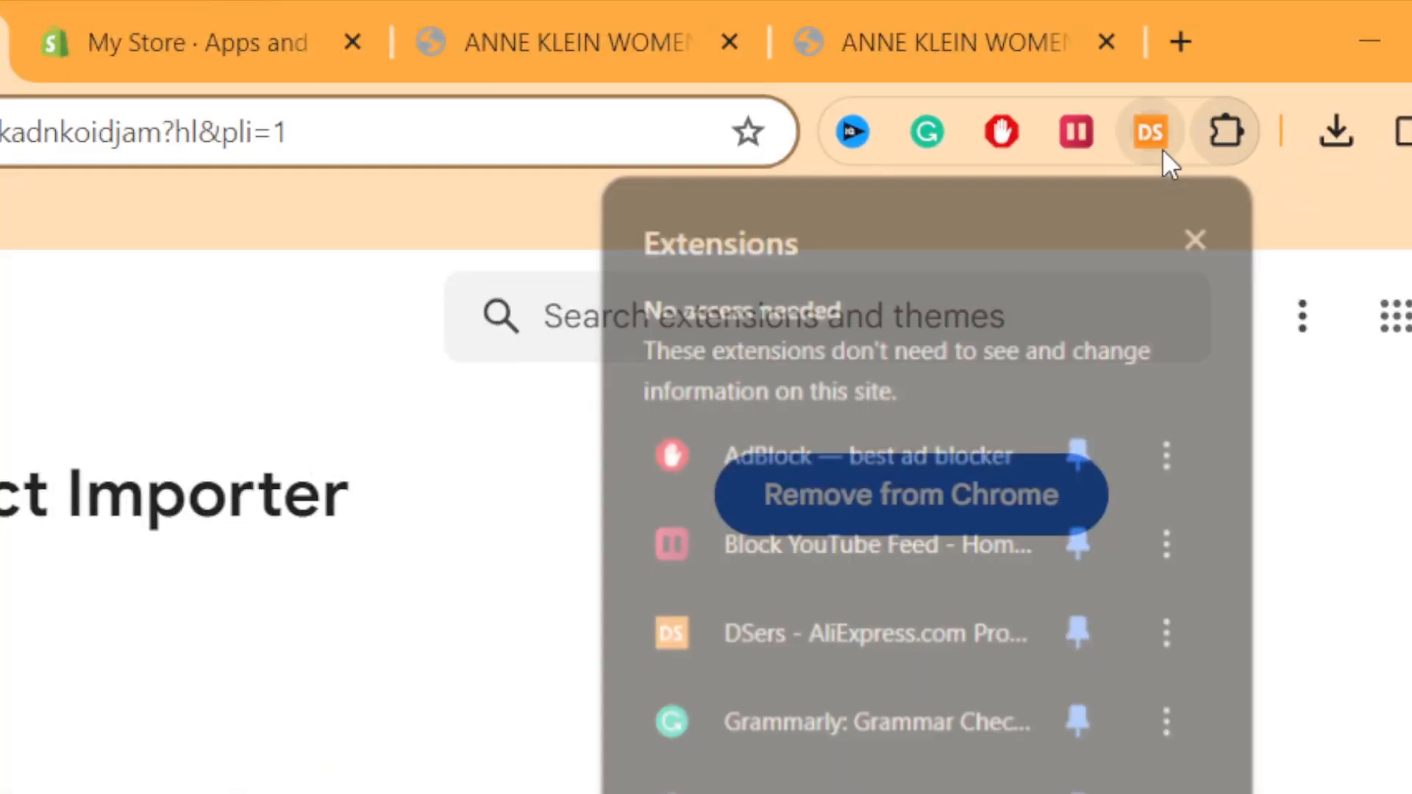
Step: Log in to DSers through the extension's login link, and reopen the extension to read its import instructions
left_click(1163, 151)
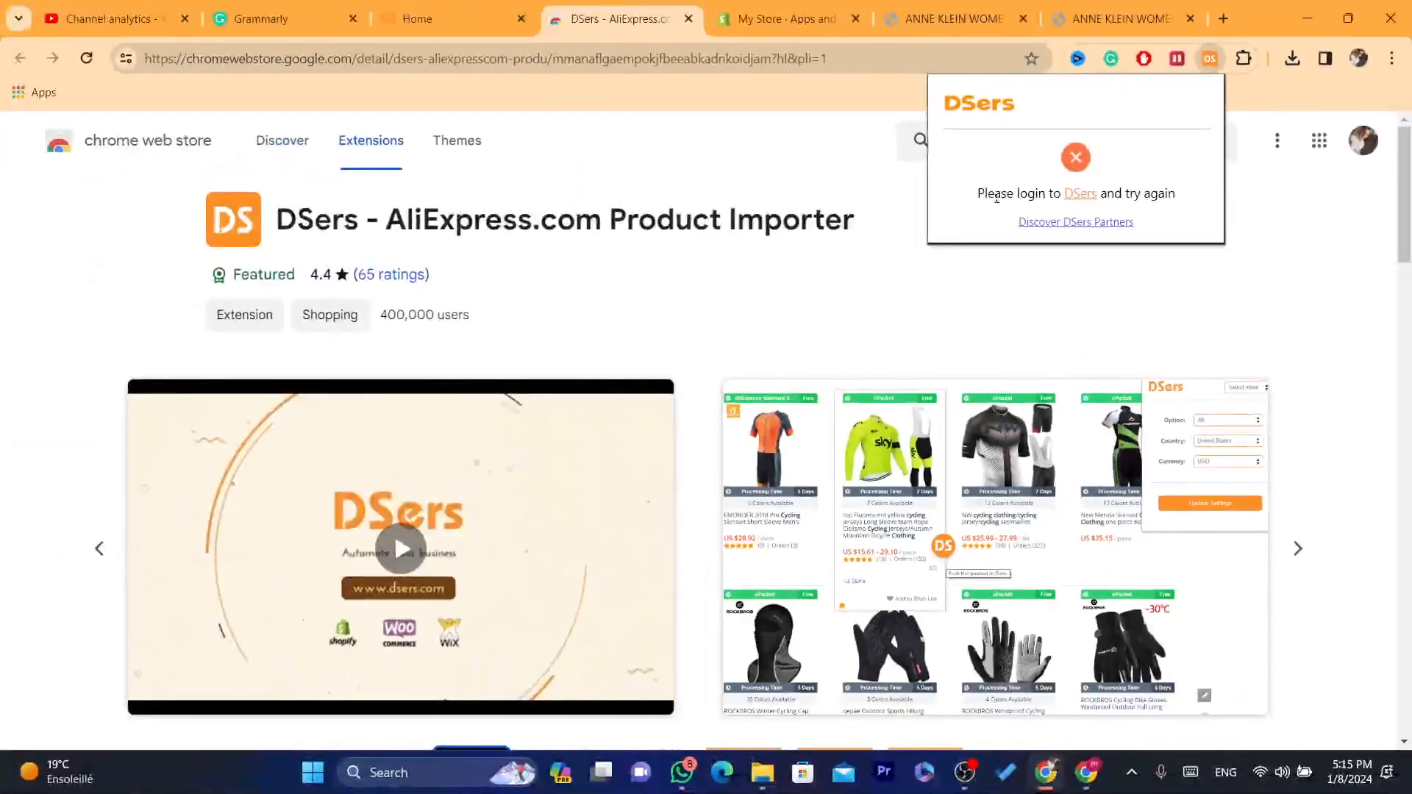
left_click_drag(979, 193, 1090, 197)
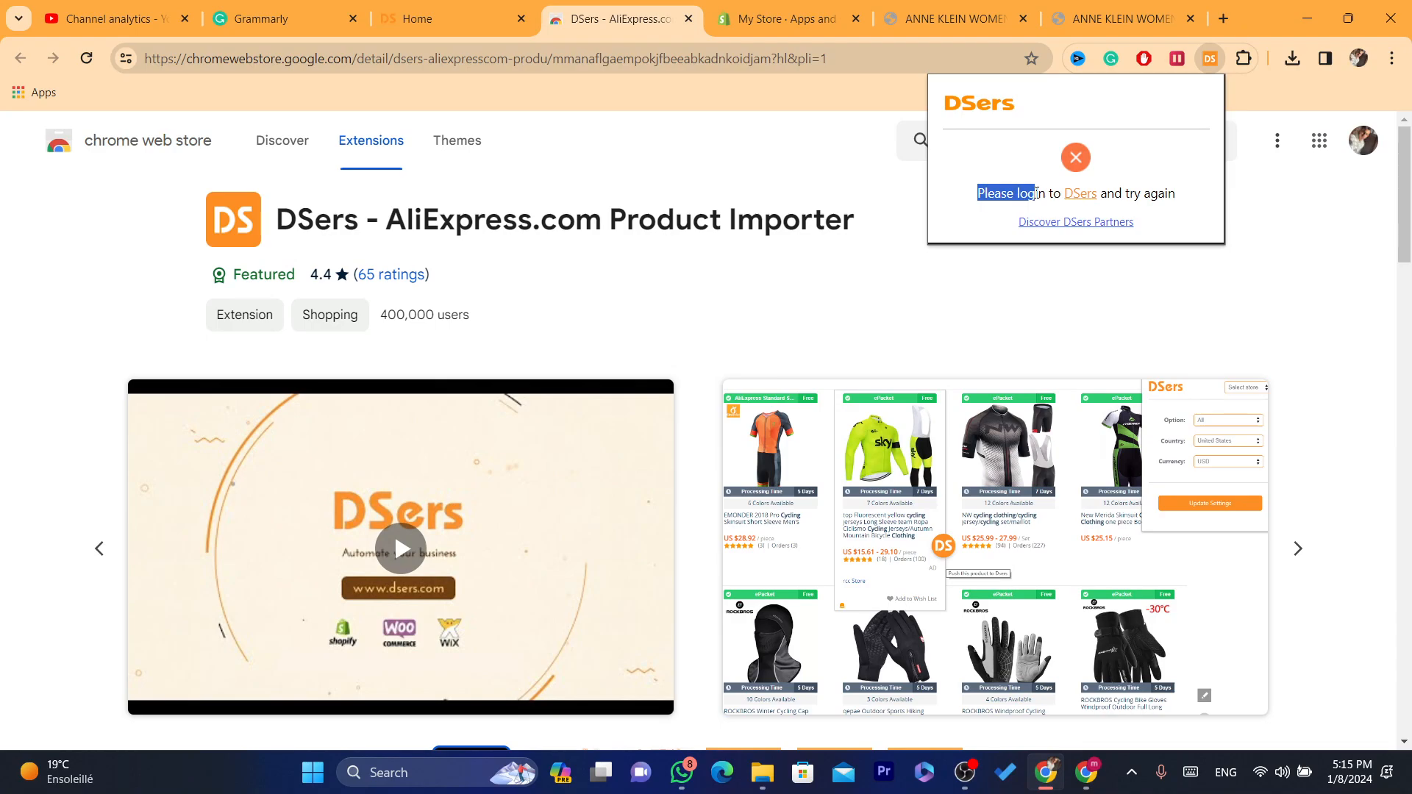
left_click(1134, 195)
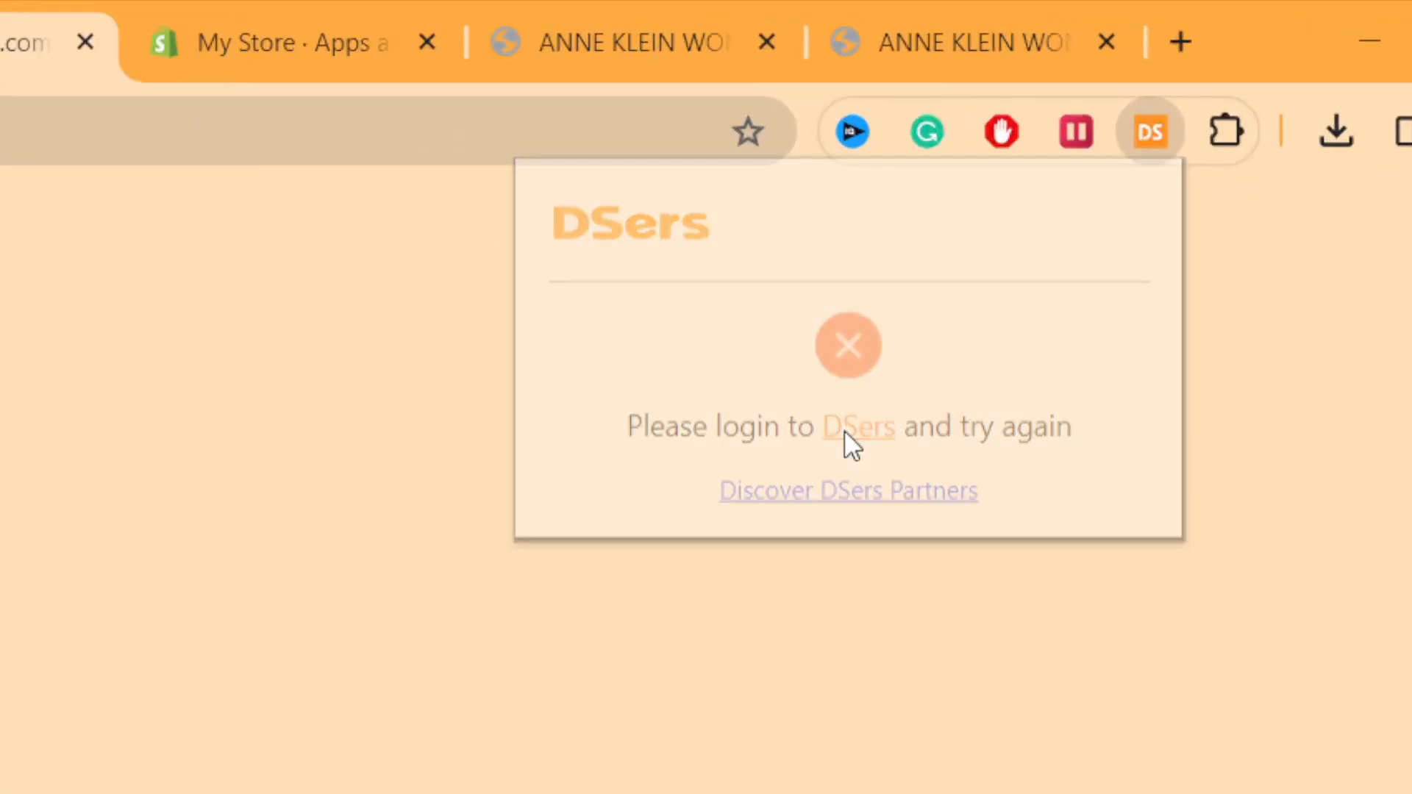
left_click(844, 429)
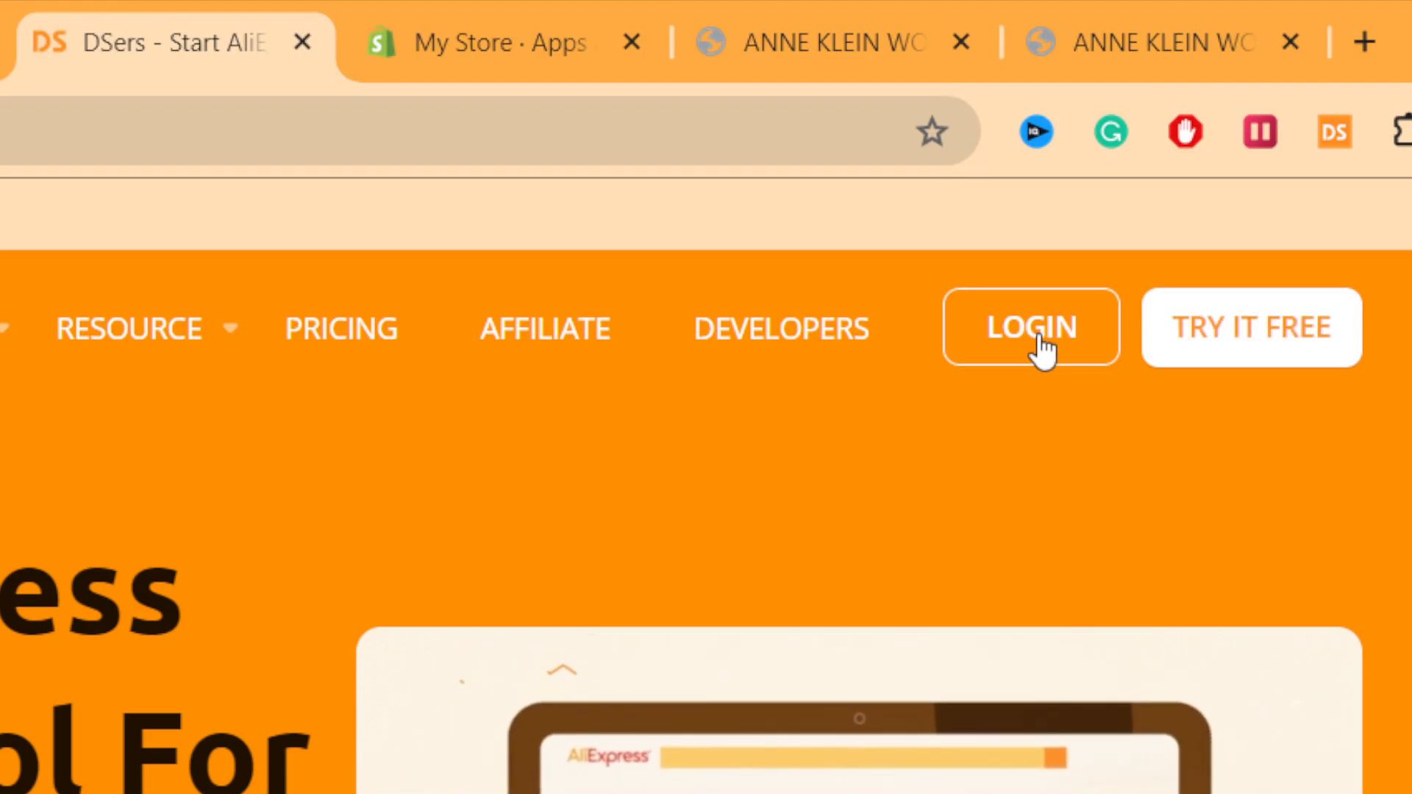
left_click(1044, 346)
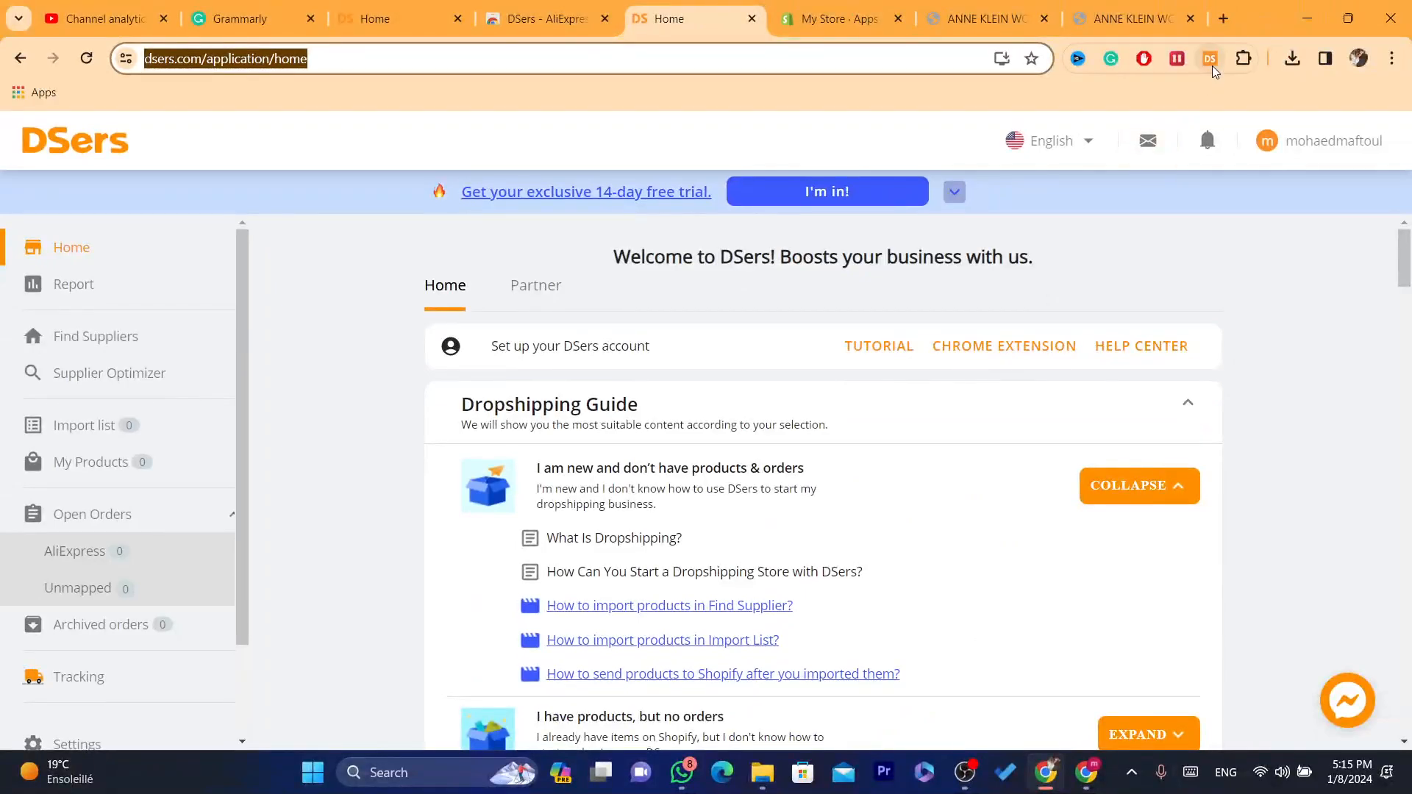
left_click(1209, 59)
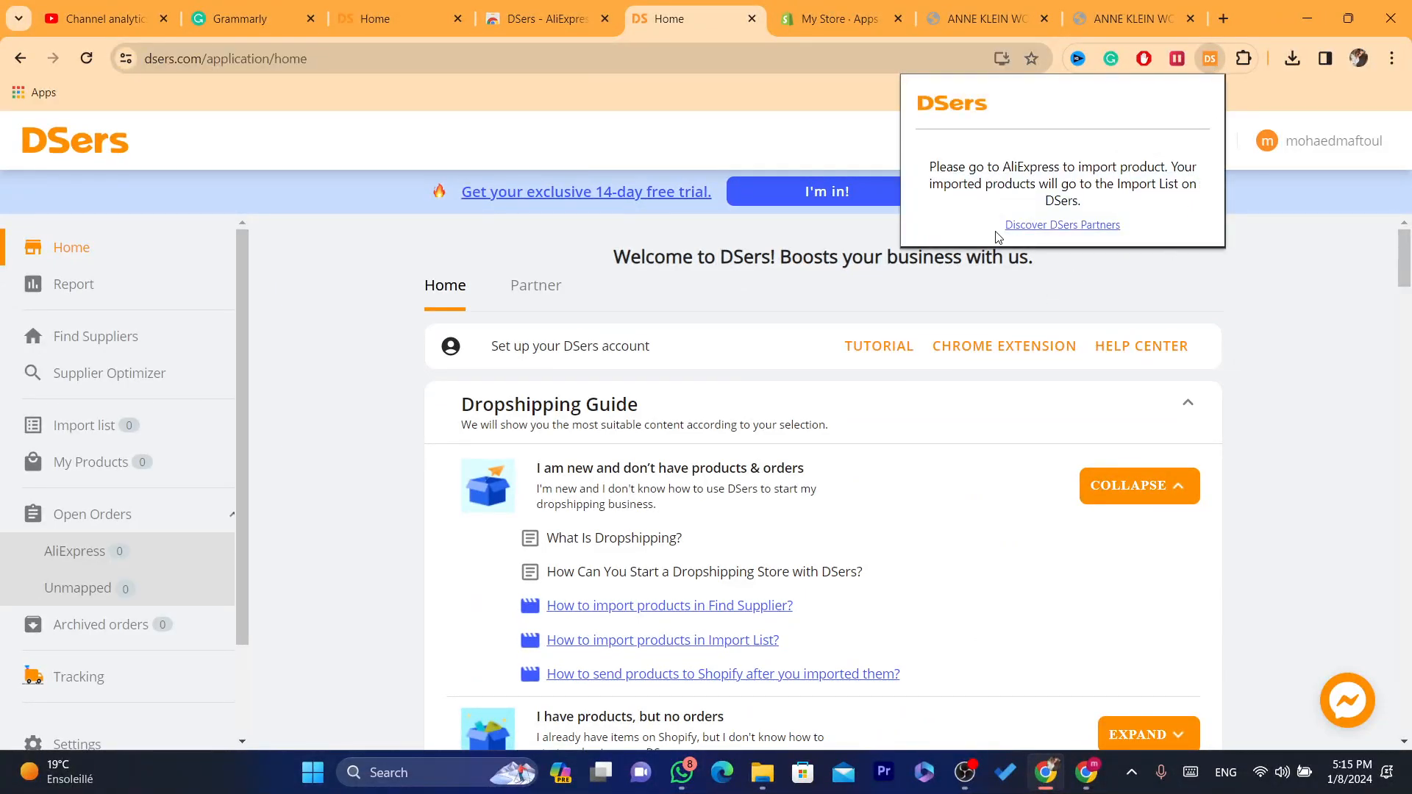
left_click_drag(925, 165, 1170, 210)
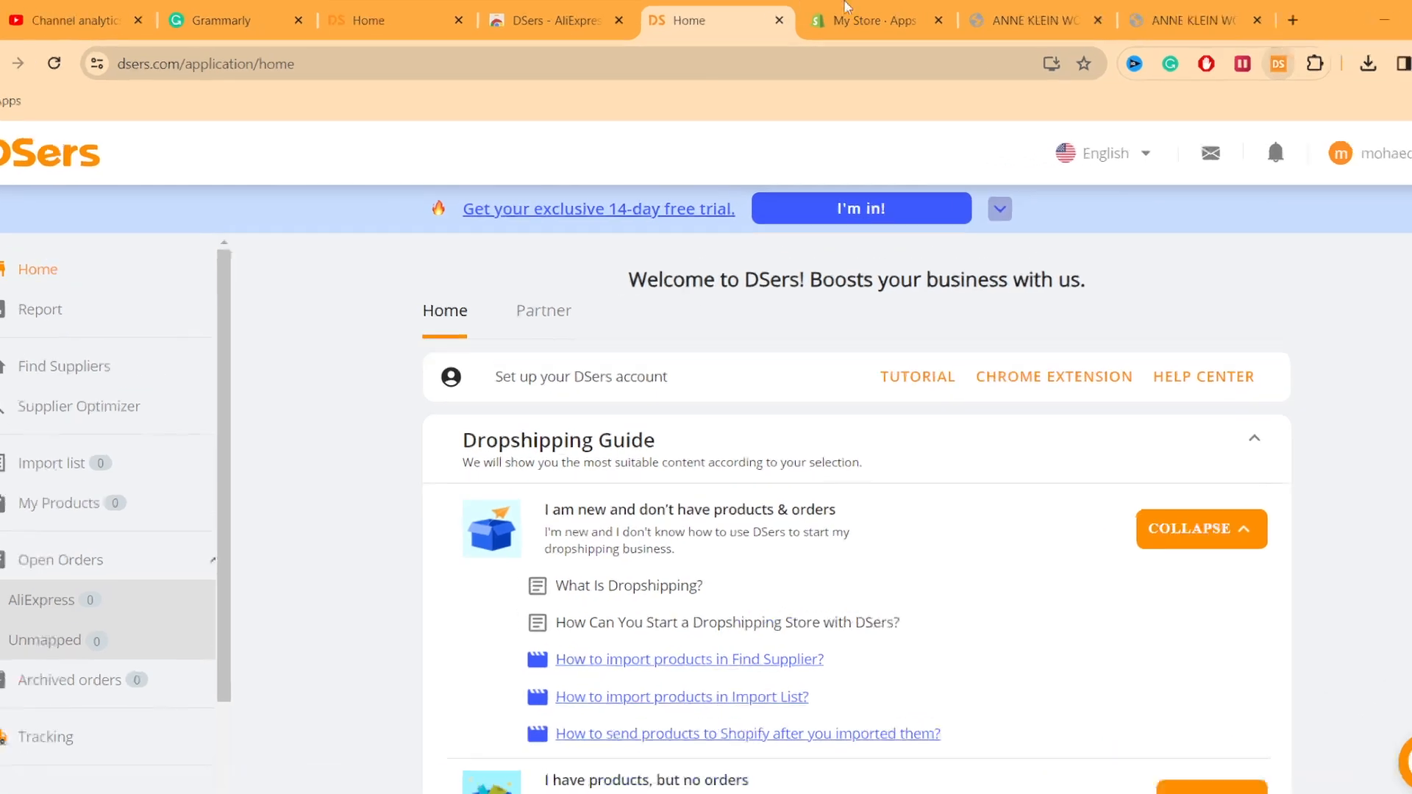
Step: Search for AliExpress in the My Store browser tab and open the AliExpress website
left_click(838, 15)
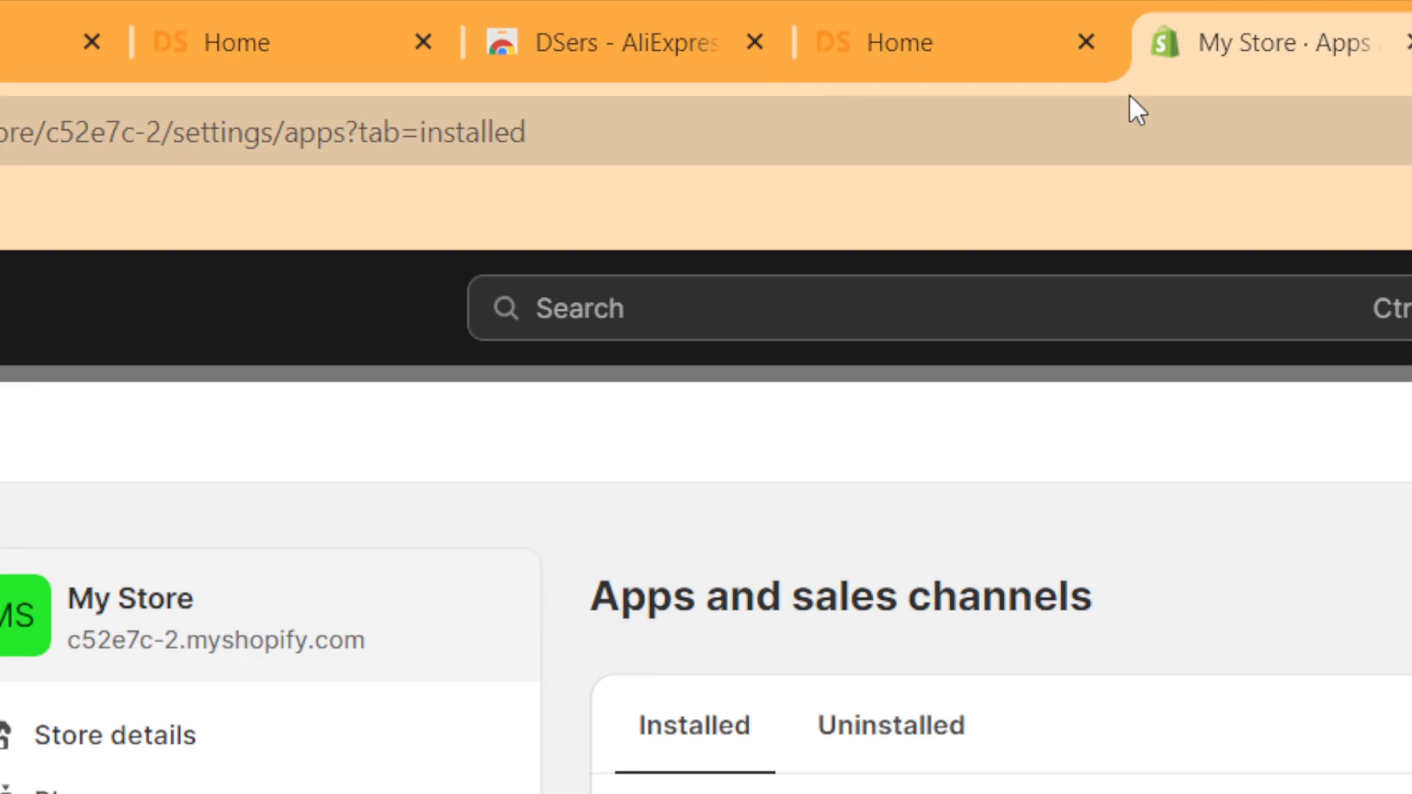
left_click(1173, 139)
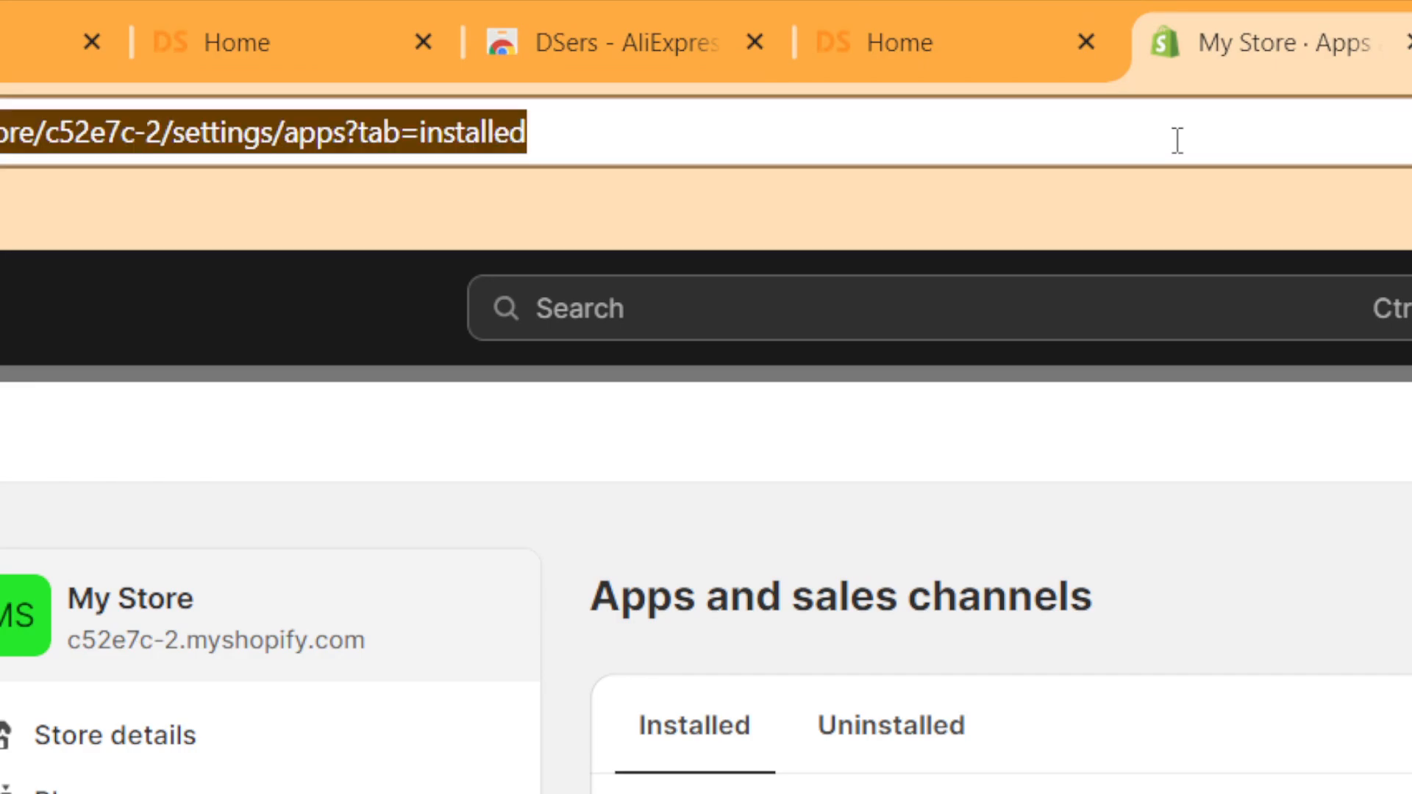
type("ali")
left_click(1066, 190)
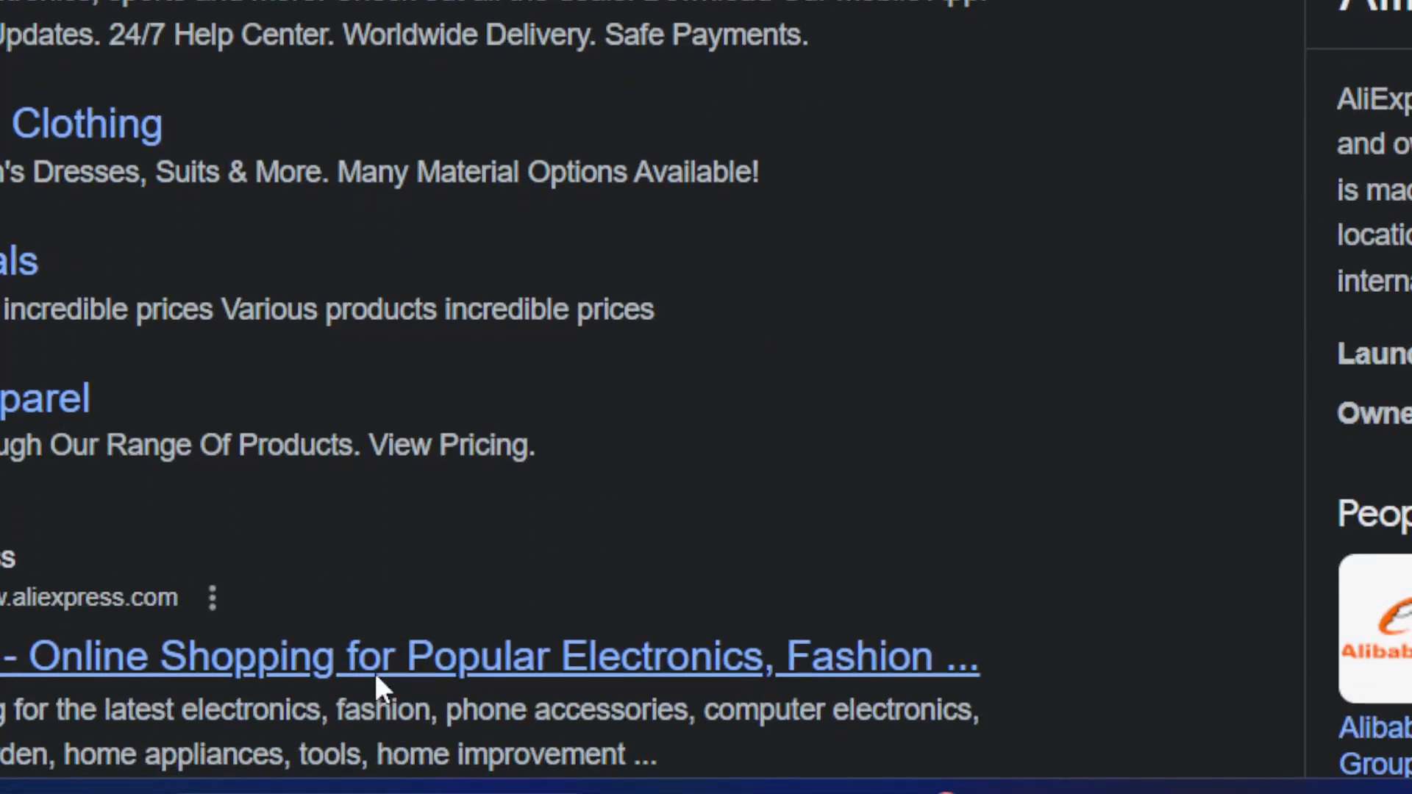
left_click(376, 674)
Step: Dismiss the AliExpress promotional pop-ups, open the 2024 New Men's zipper jacket and add it to DSers
left_click_drag(1407, 476, 1409, 676)
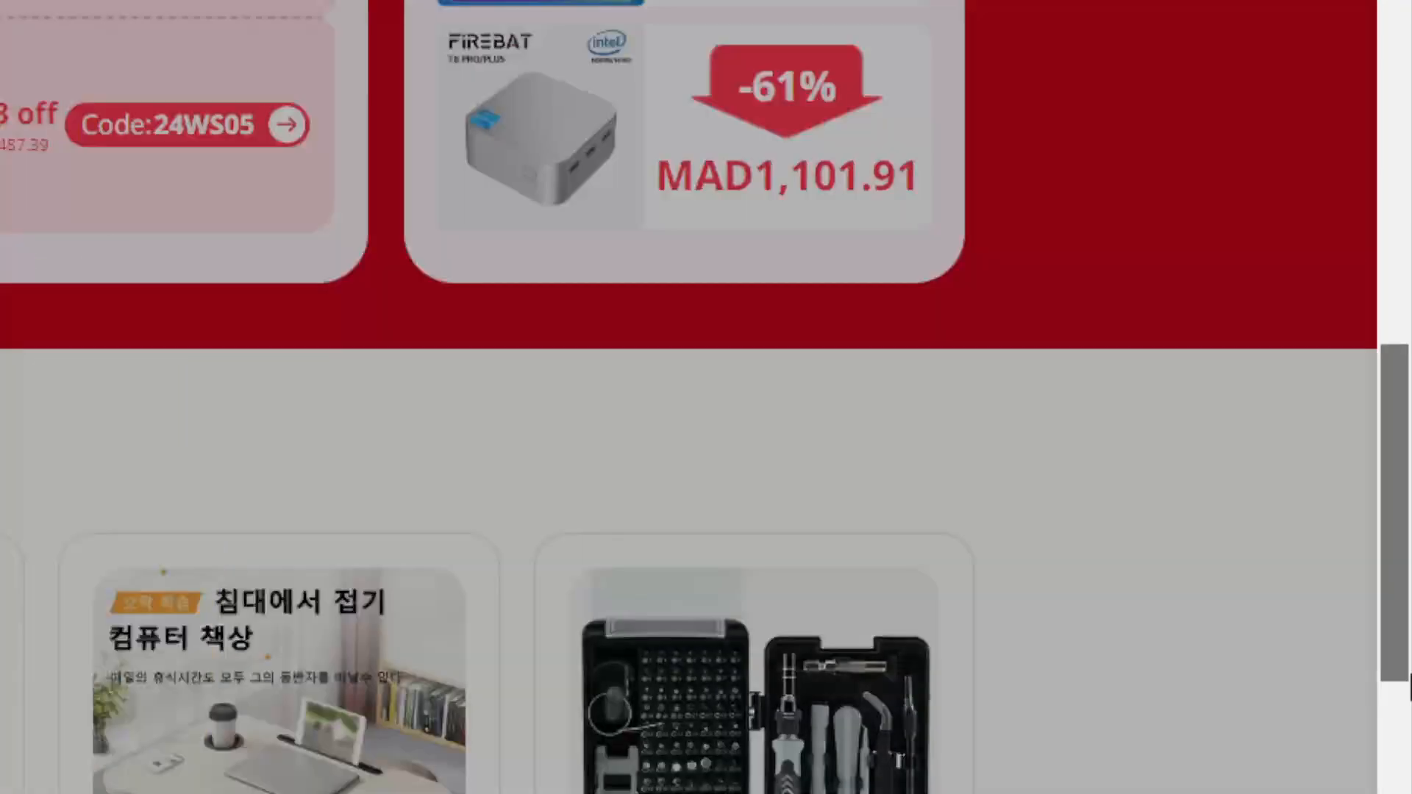
left_click(540, 118)
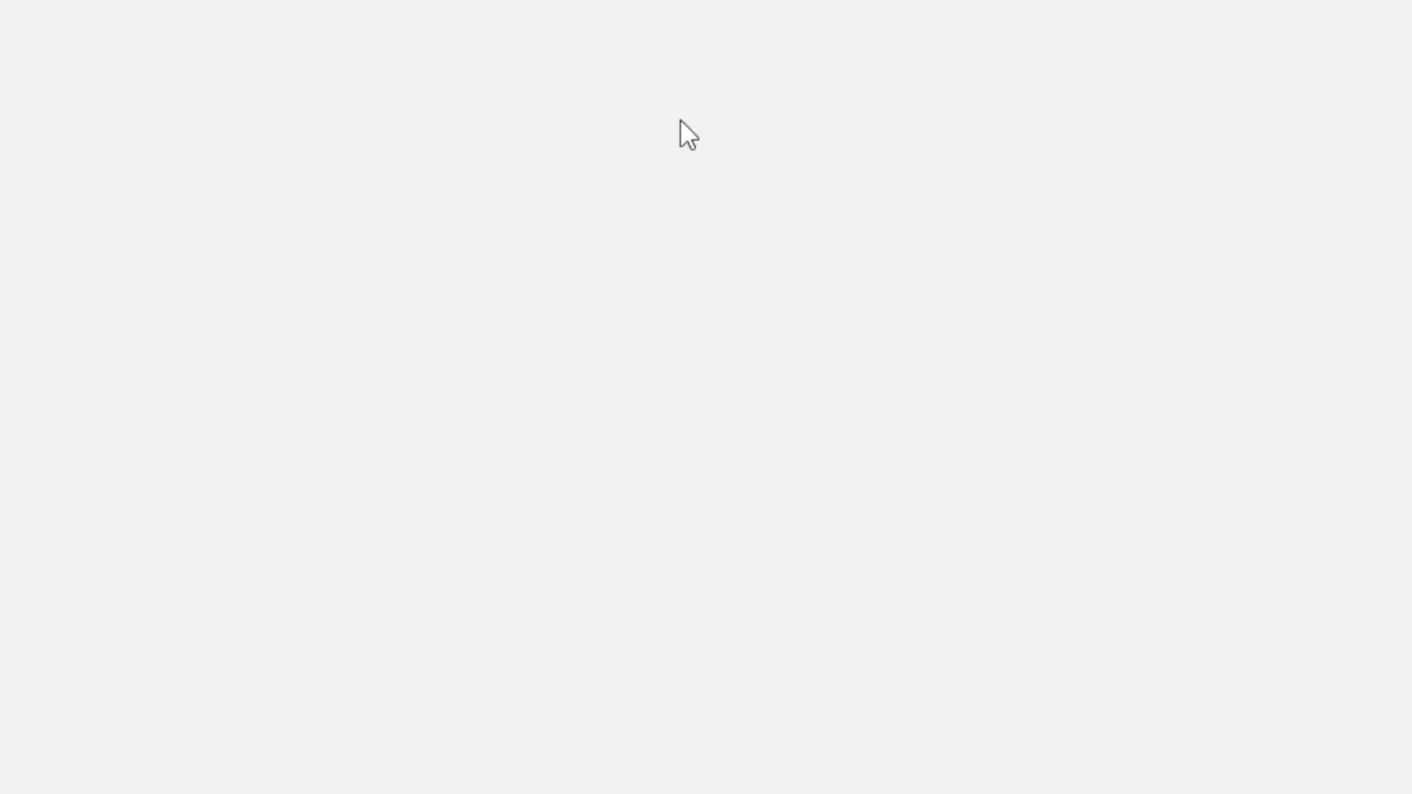
left_click_drag(1407, 324, 1409, 672)
left_click(1409, 671)
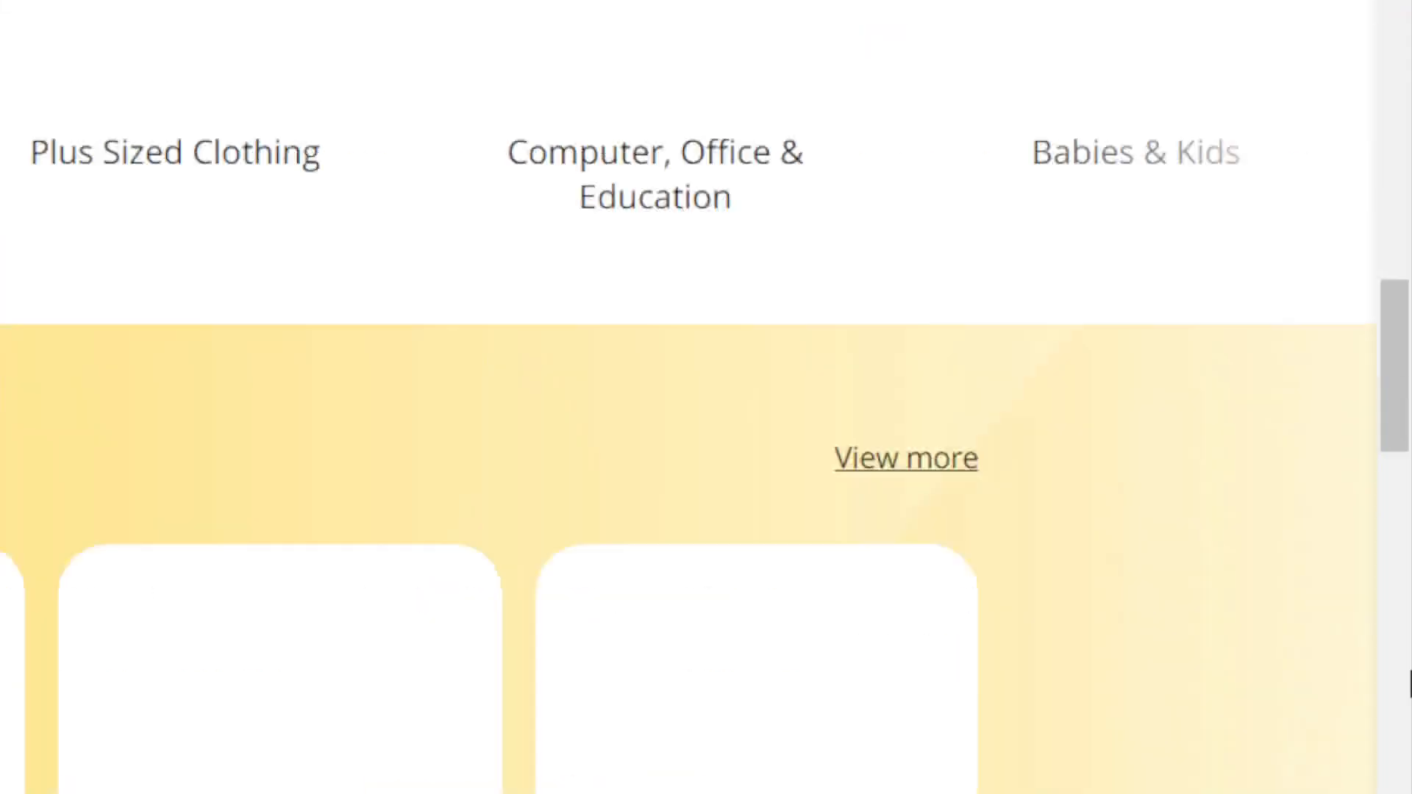
left_click_drag(1396, 465, 1409, 532)
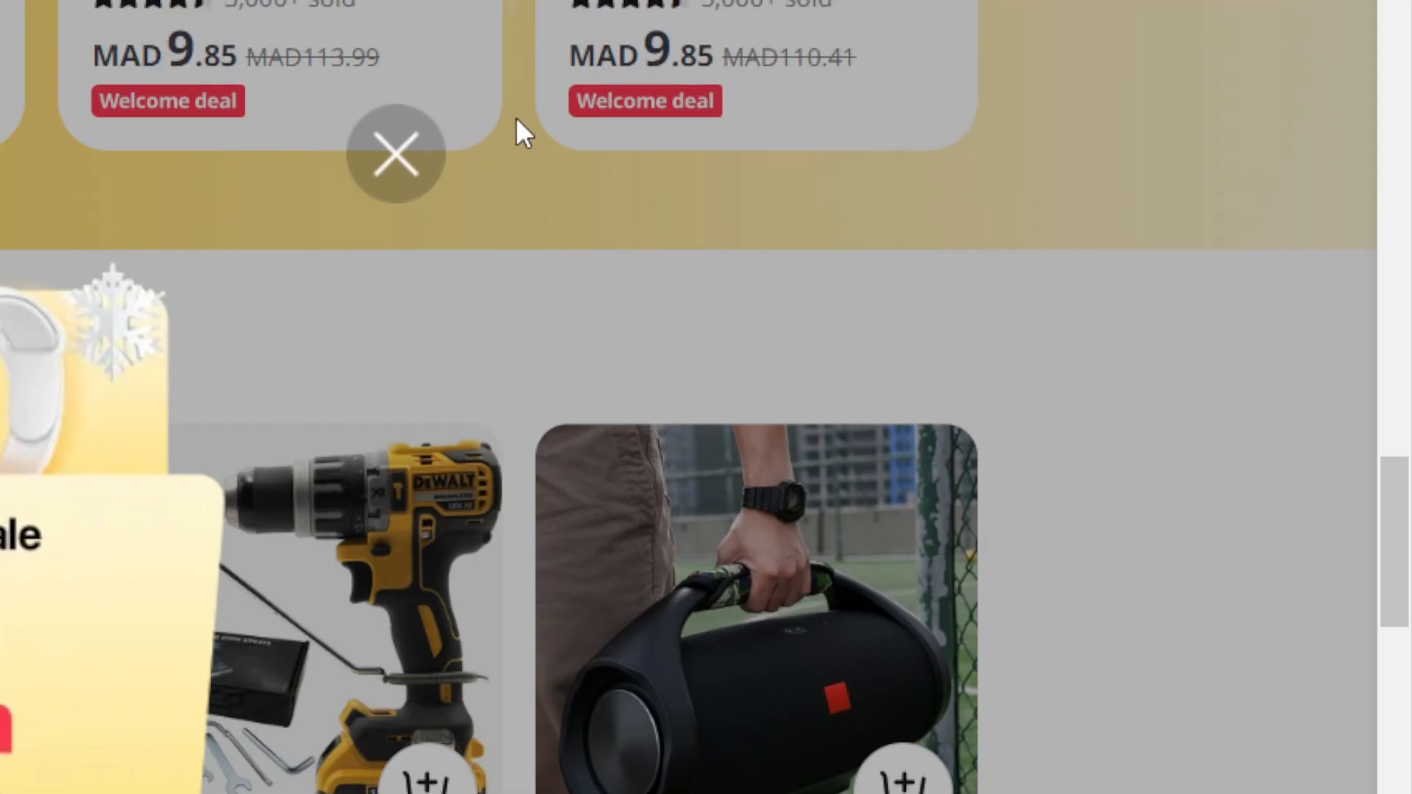
left_click(411, 141)
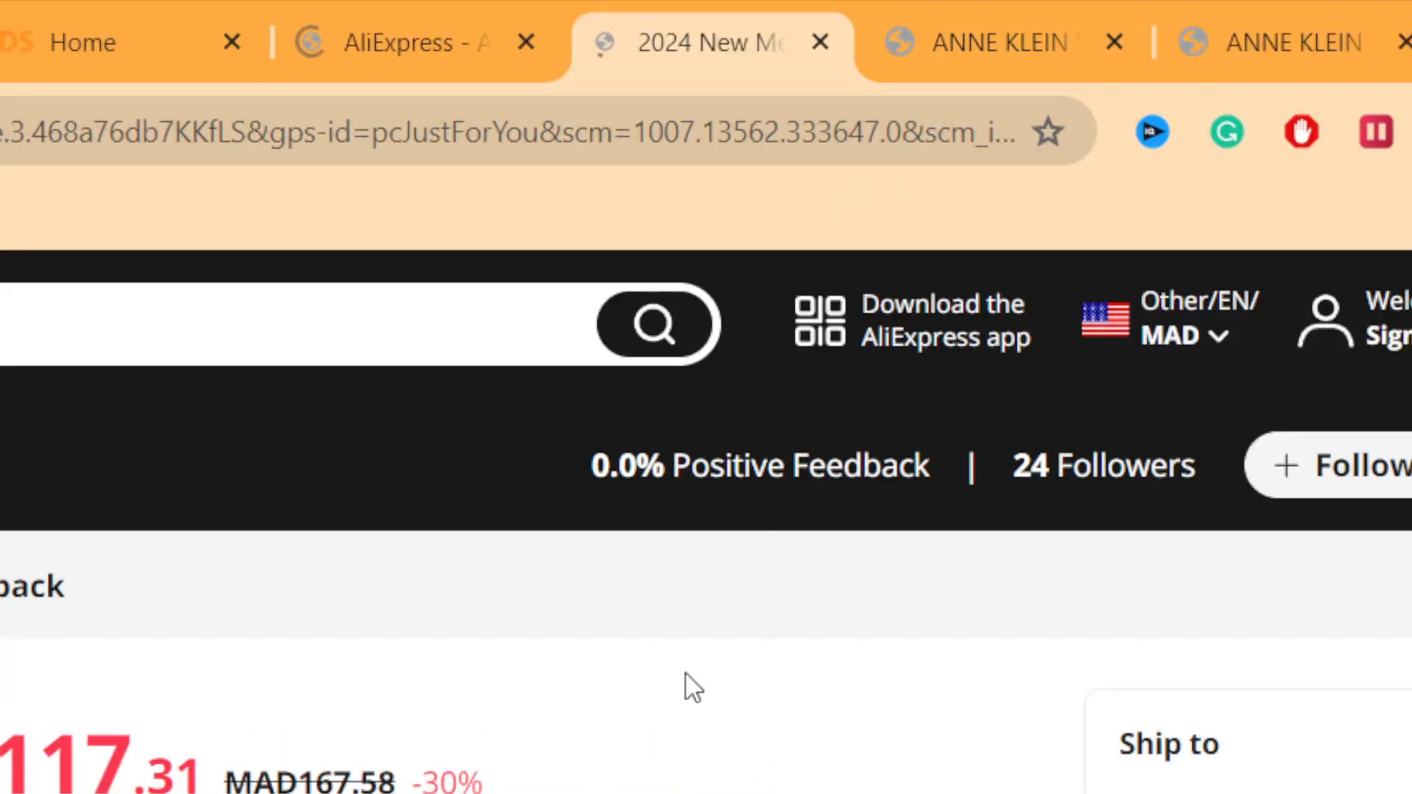
left_click_drag(1409, 416, 1410, 494)
left_click_drag(1409, 227, 1409, 281)
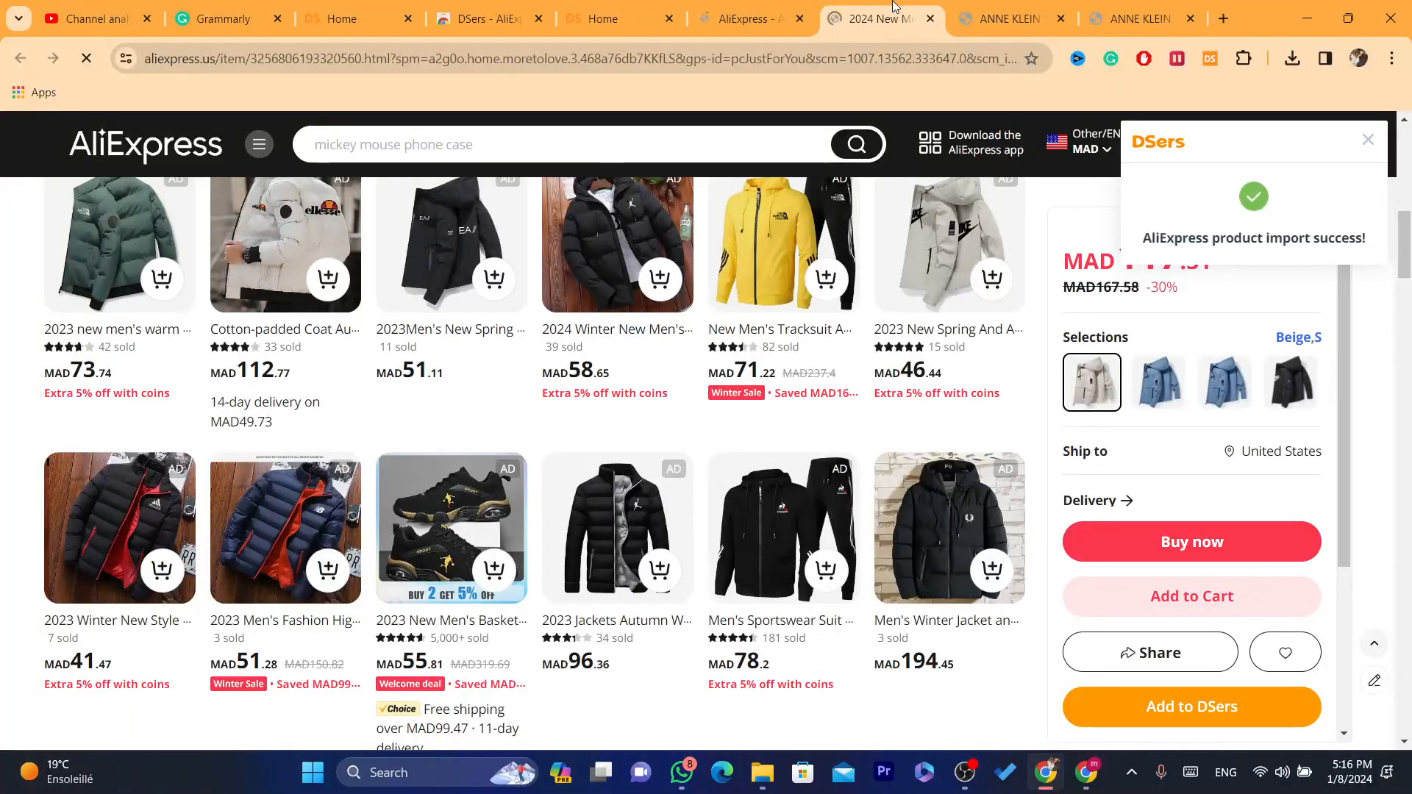
Step: Return to DSers, open the import list and show the more-options menu of the imported jacket
left_click(610, 9)
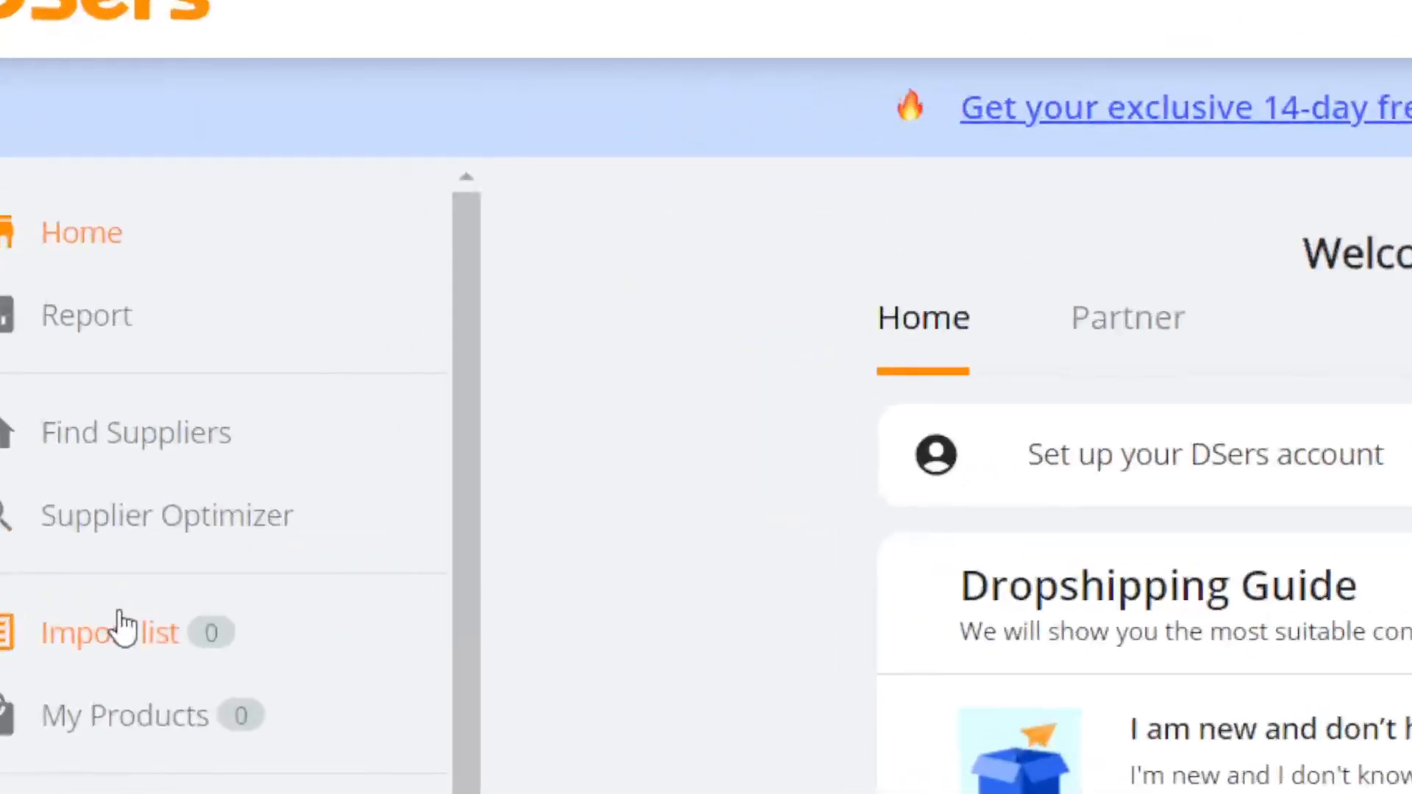
left_click(88, 423)
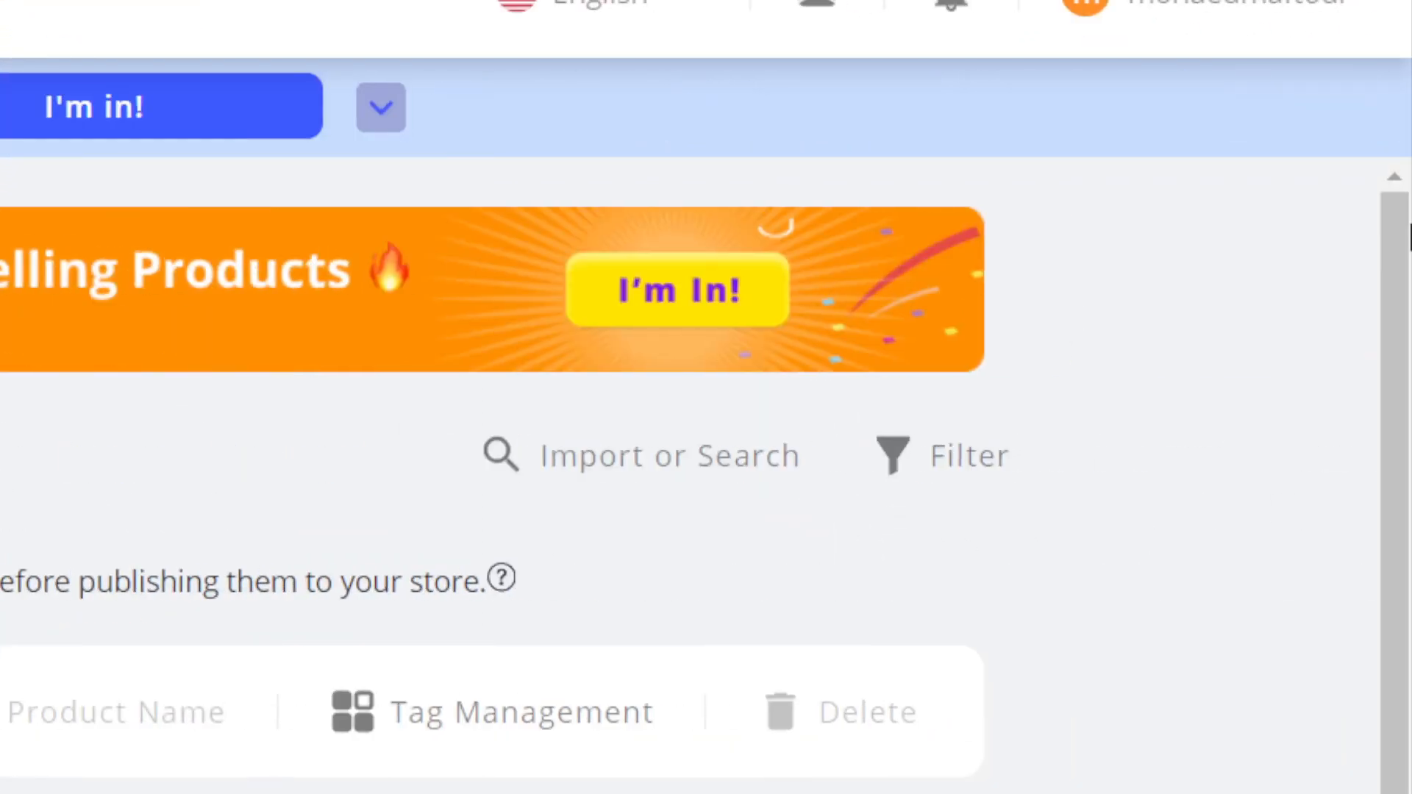
scroll(1103, 515, "down", 5)
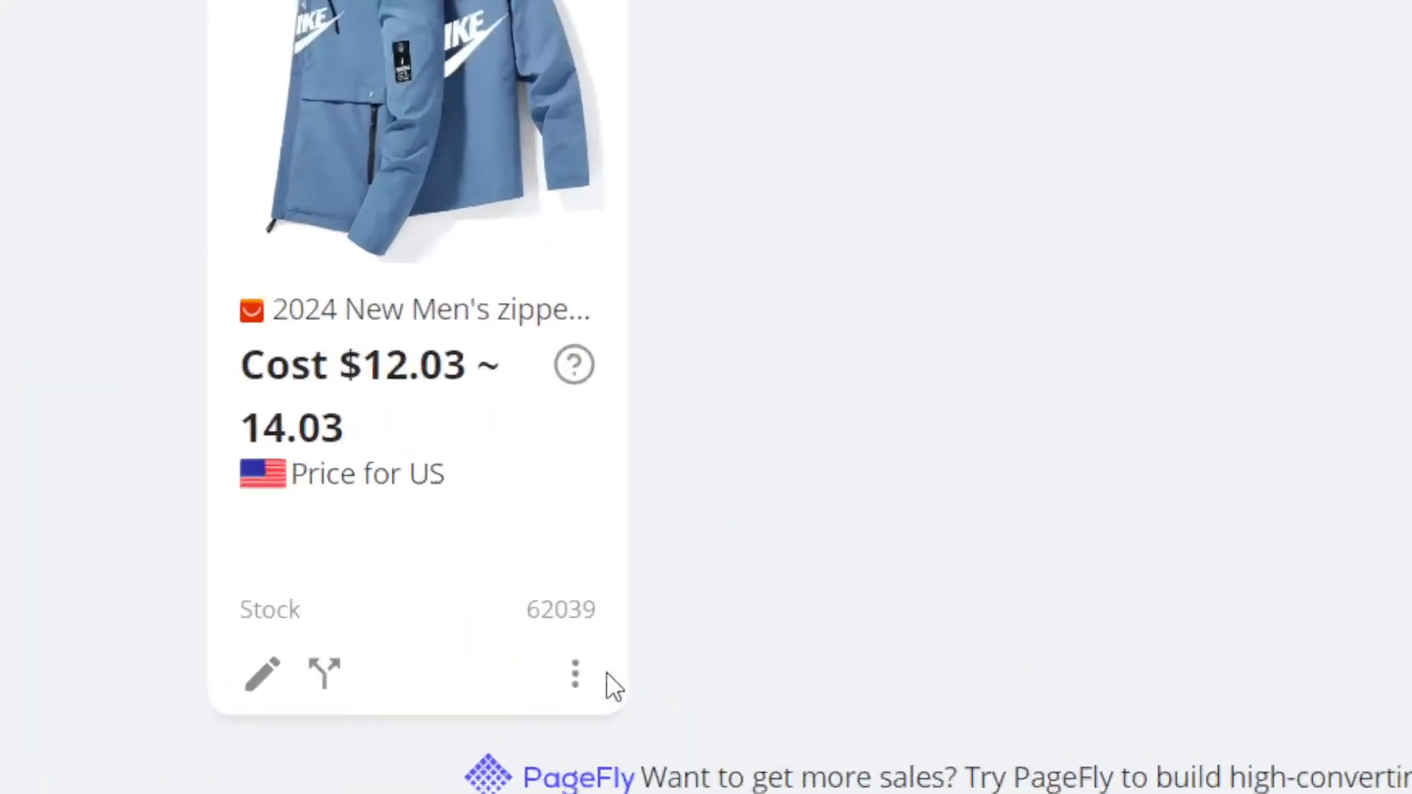
left_click(591, 644)
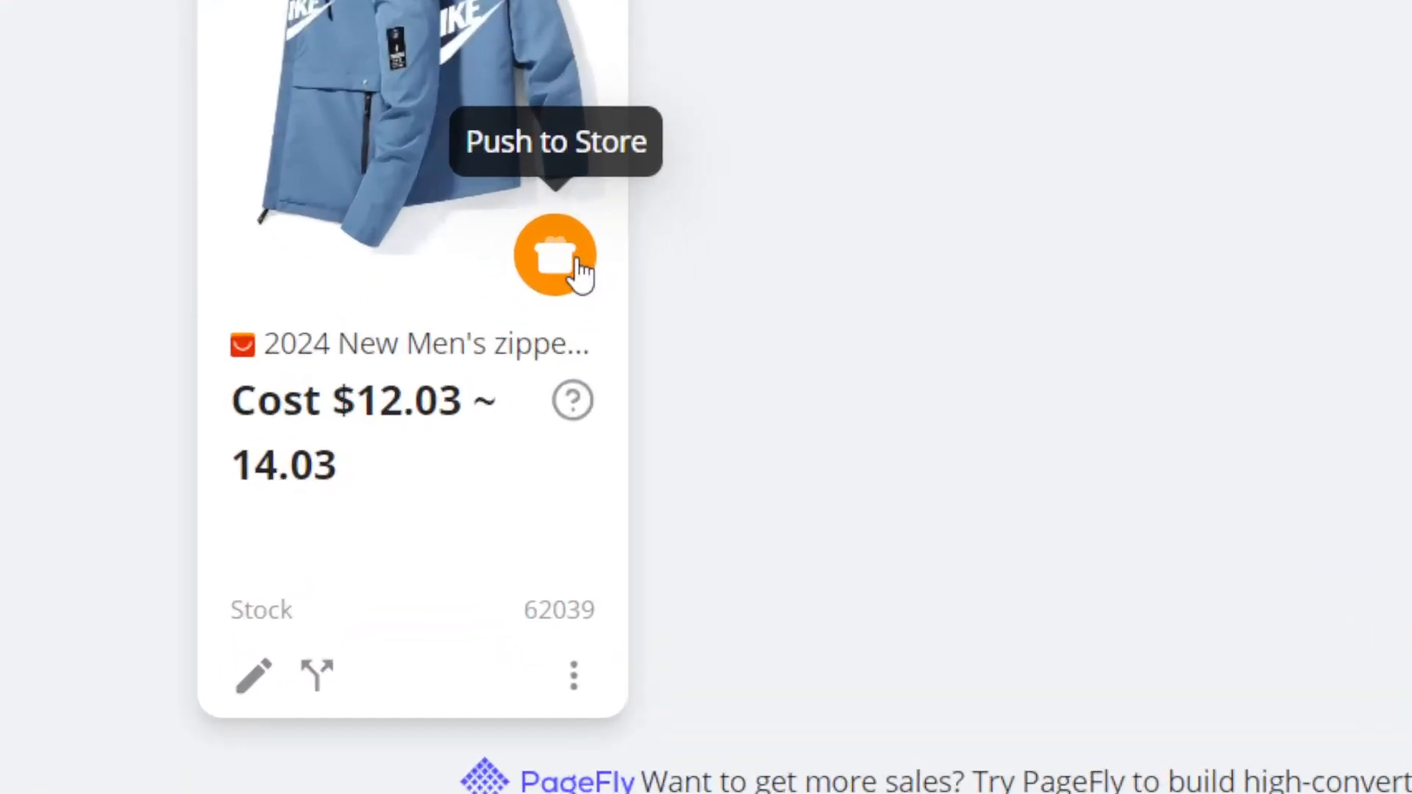
Step: Push the jacket to the connected Shopify store with Also publish to Online Store and Continue selling when out of stock enabled
left_click(592, 462)
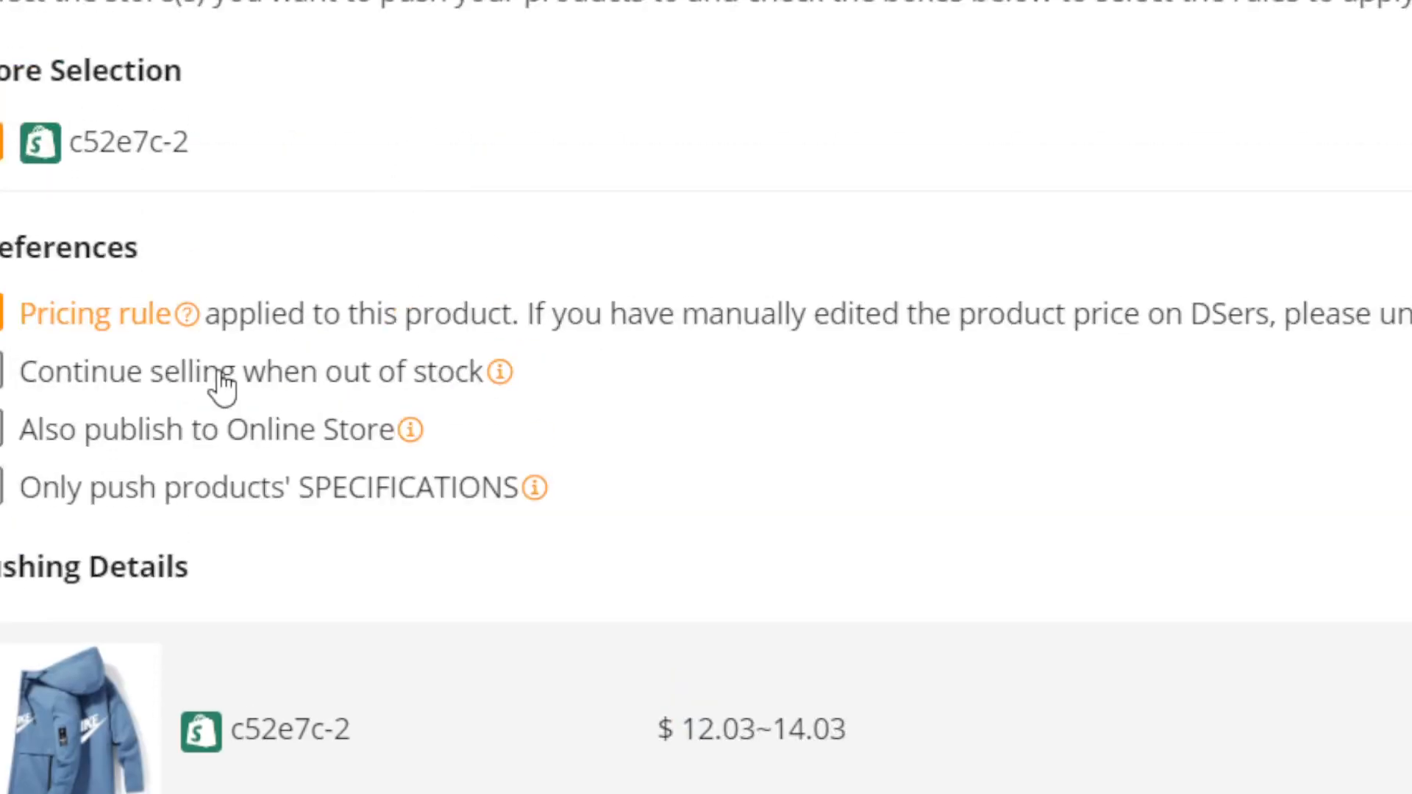
left_click(155, 439)
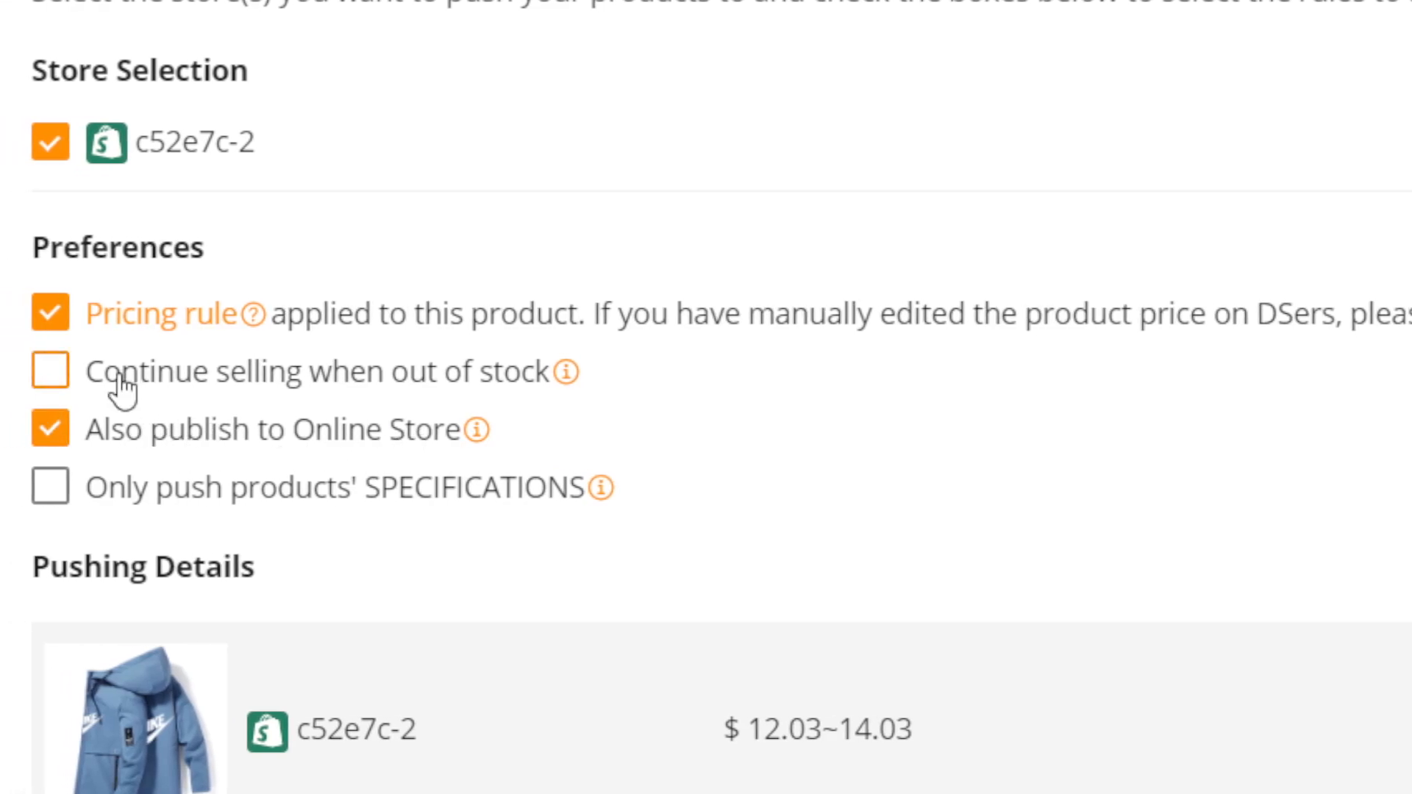
left_click(120, 390)
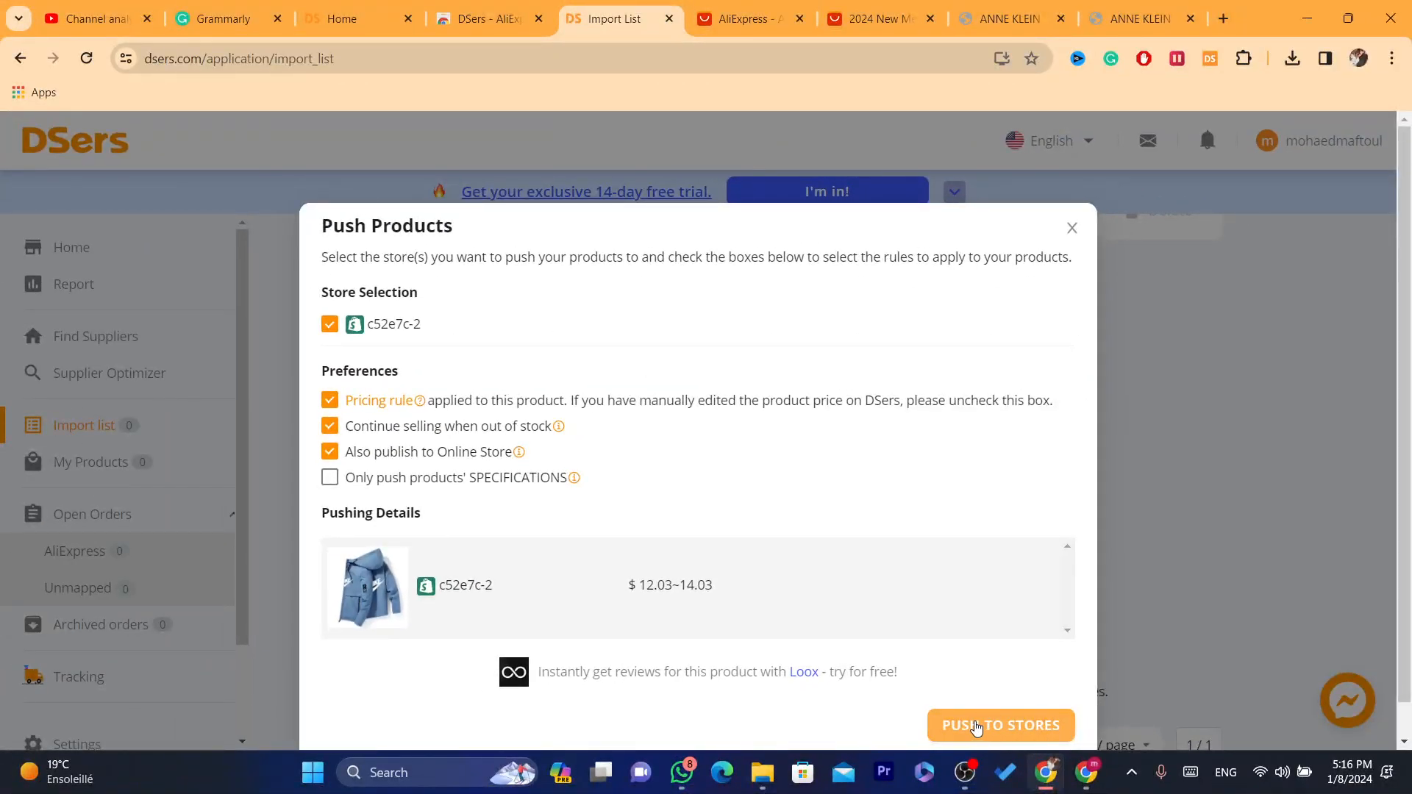
left_click(975, 726)
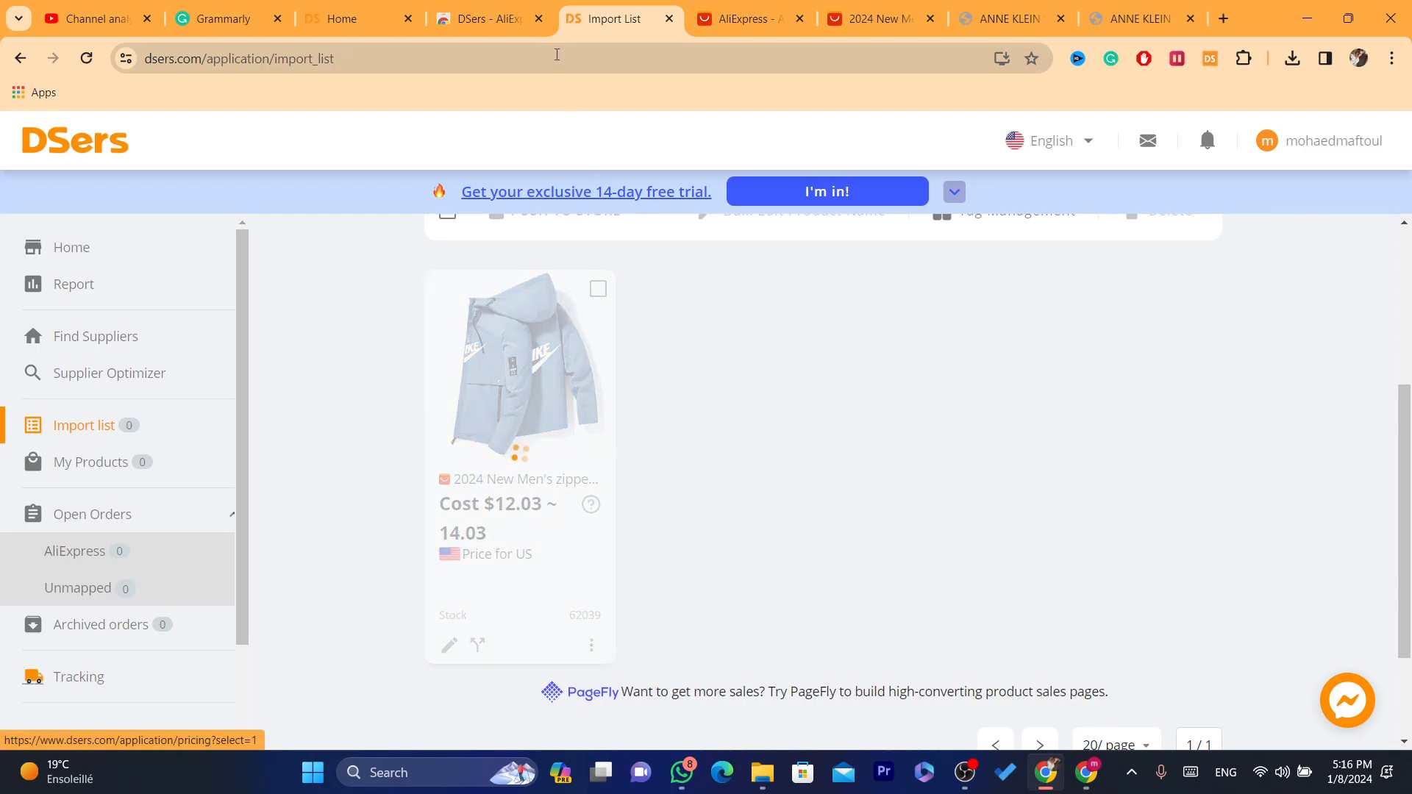
left_click(556, 53)
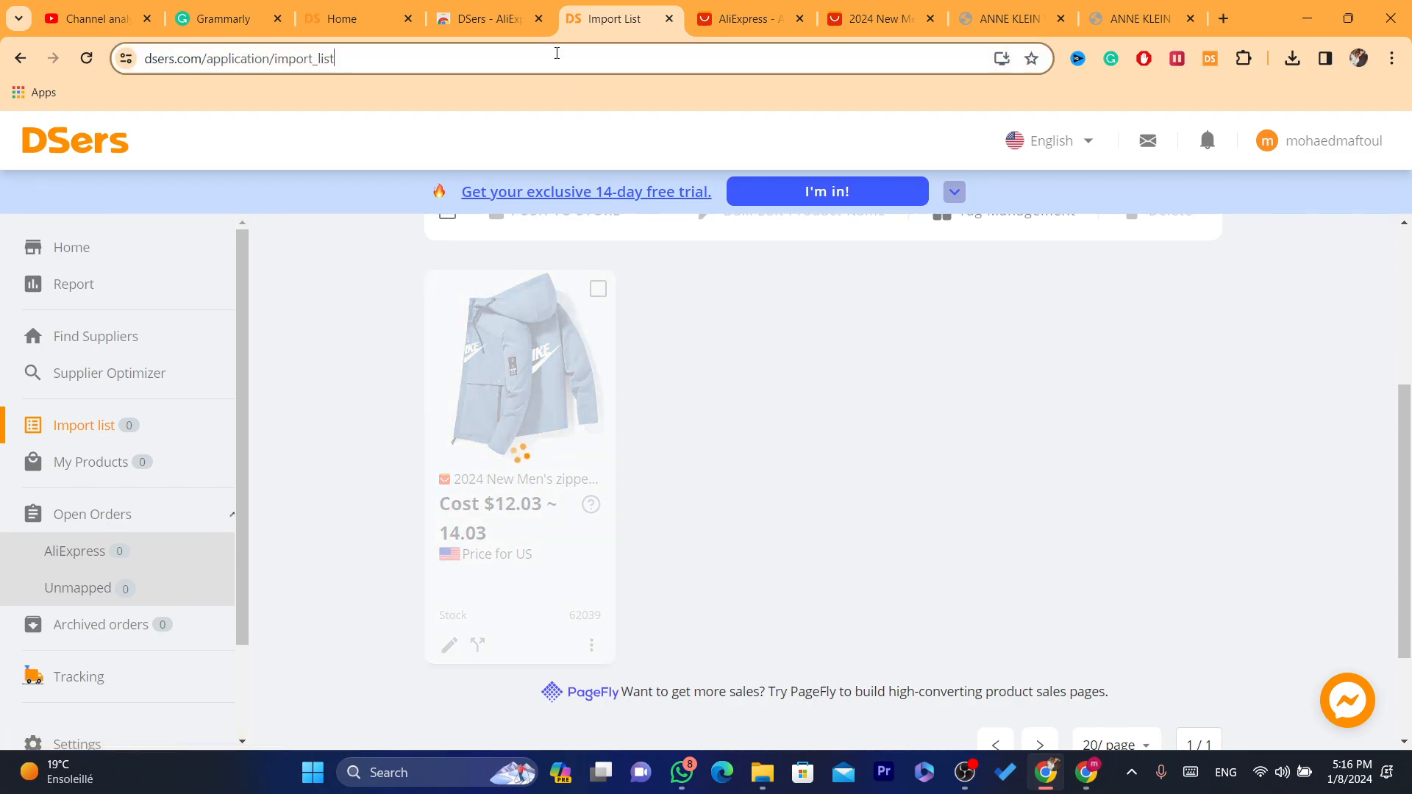
left_click(490, 7)
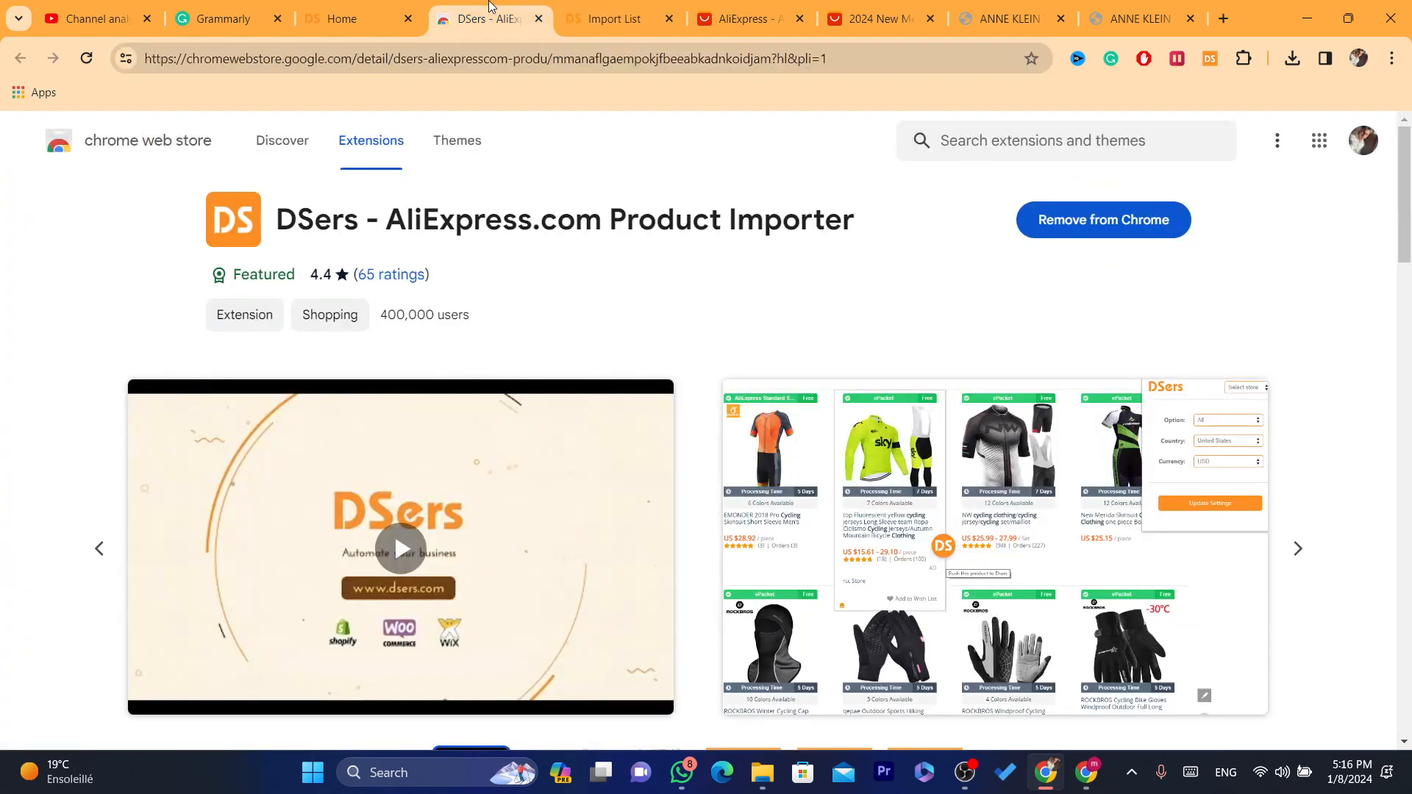
left_click(523, 53)
type("e")
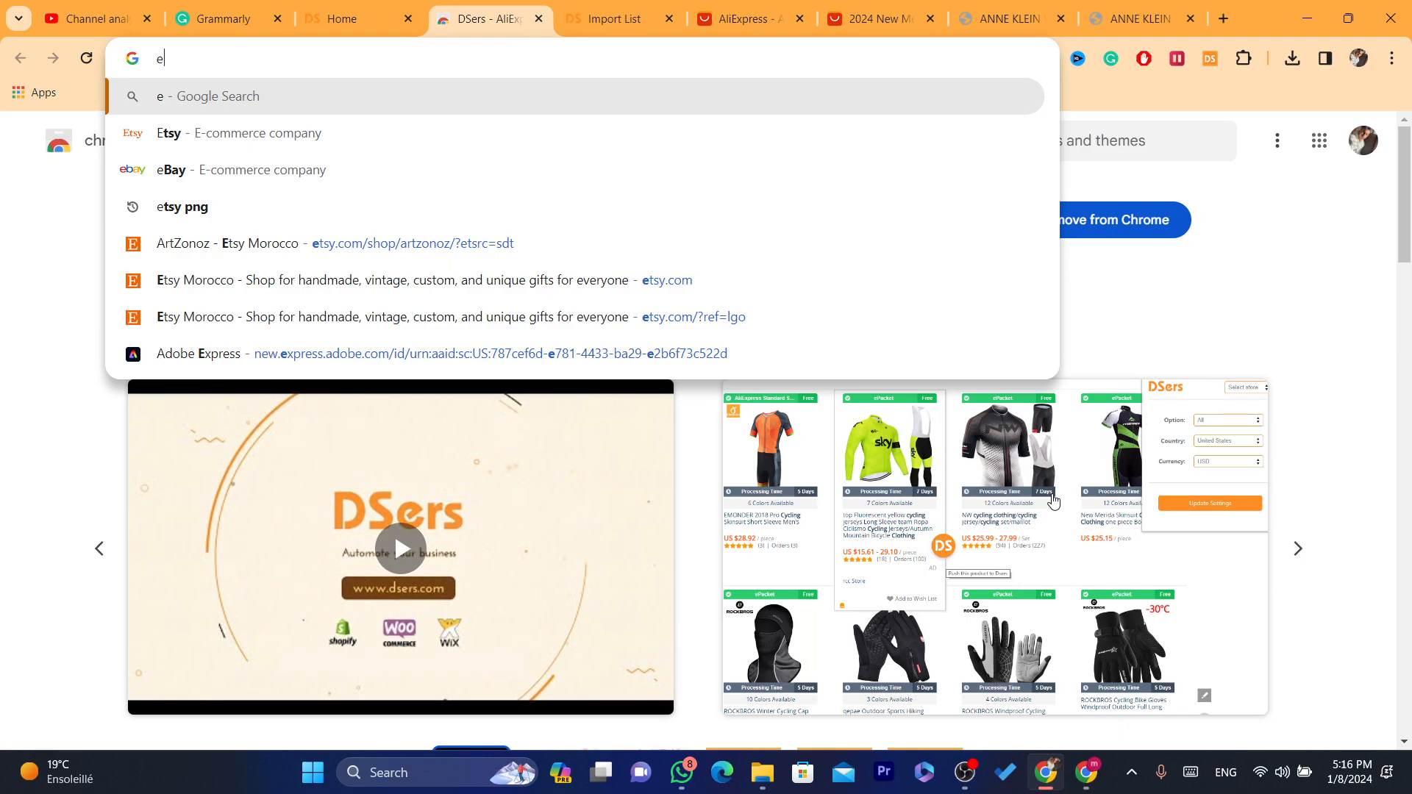
left_click(1086, 772)
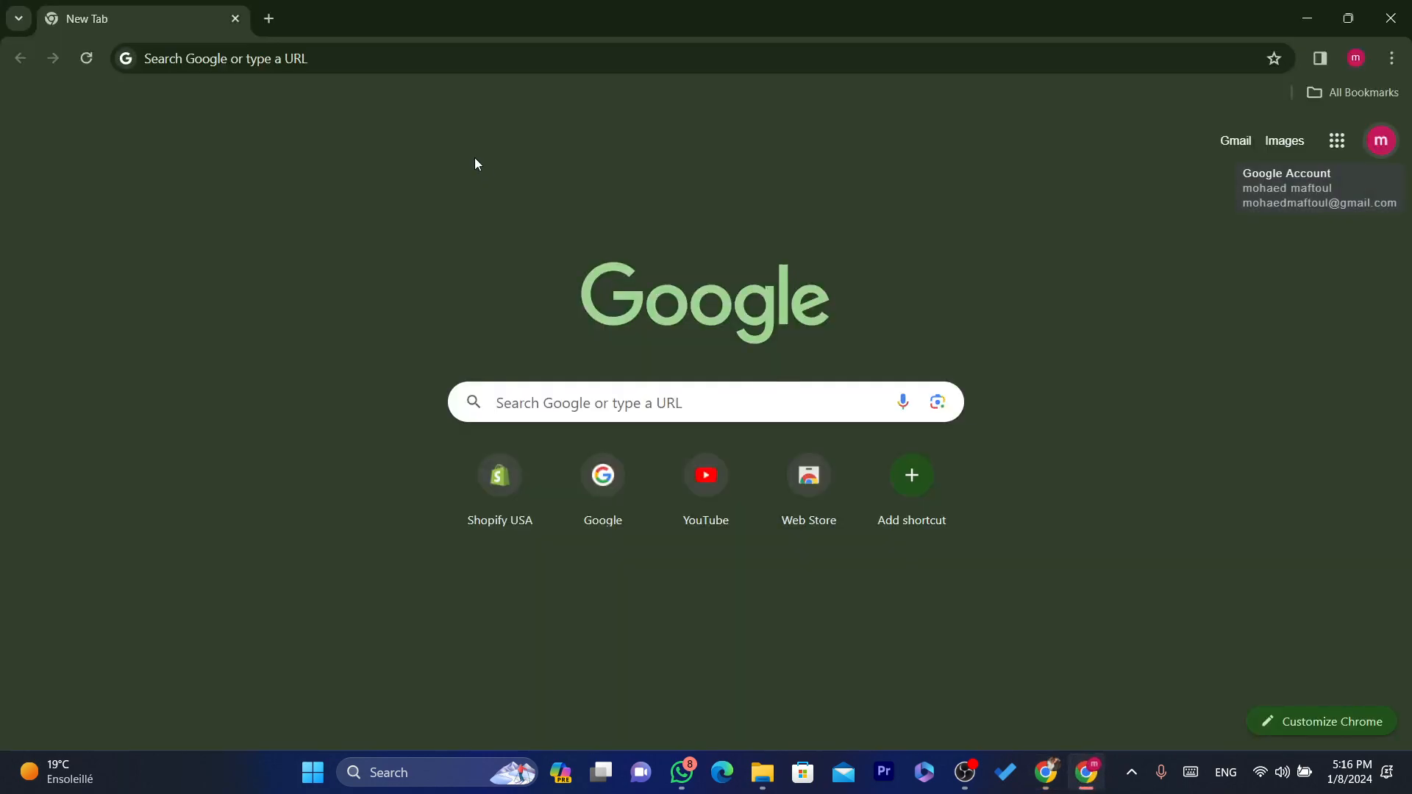
left_click(357, 50)
type("shopify.com")
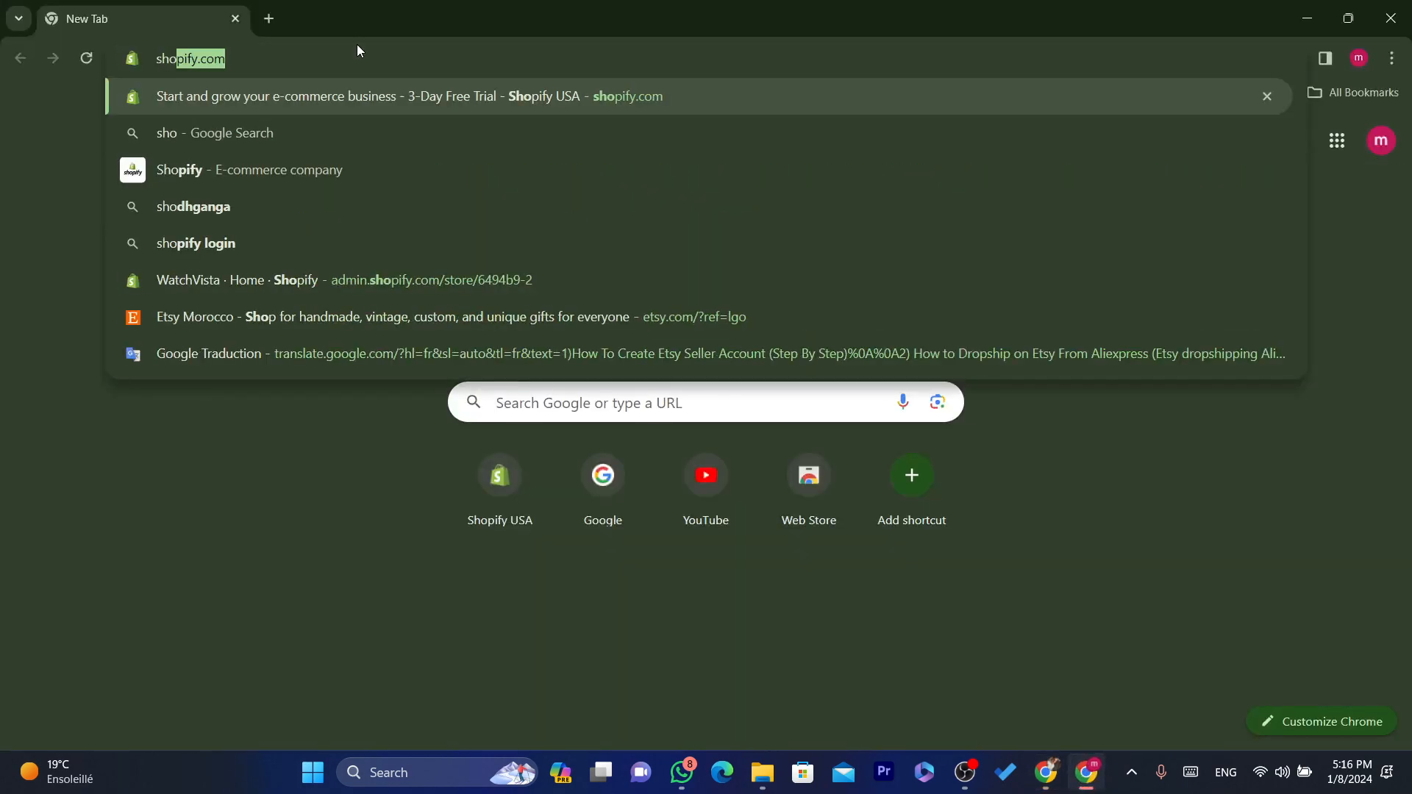
left_click(379, 82)
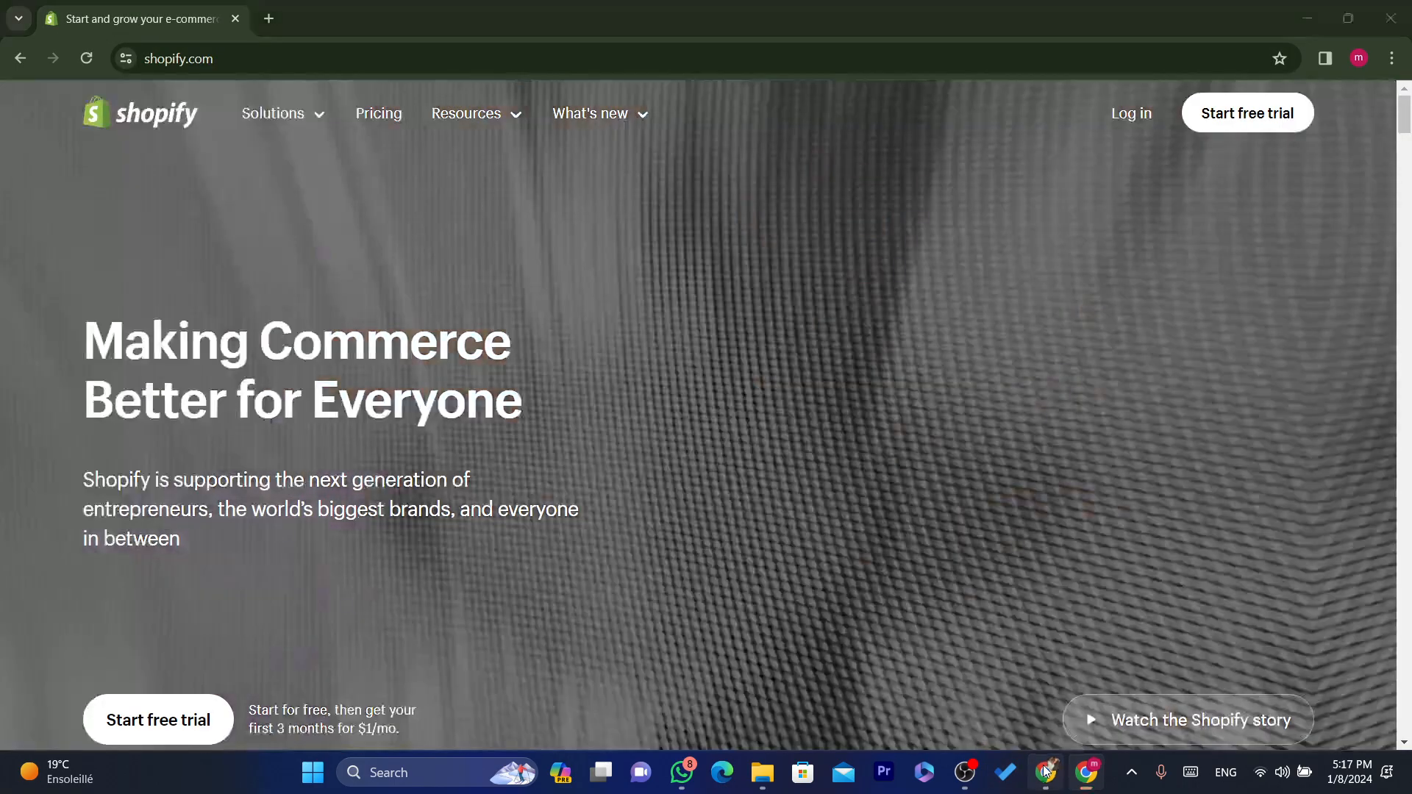
left_click(1046, 772)
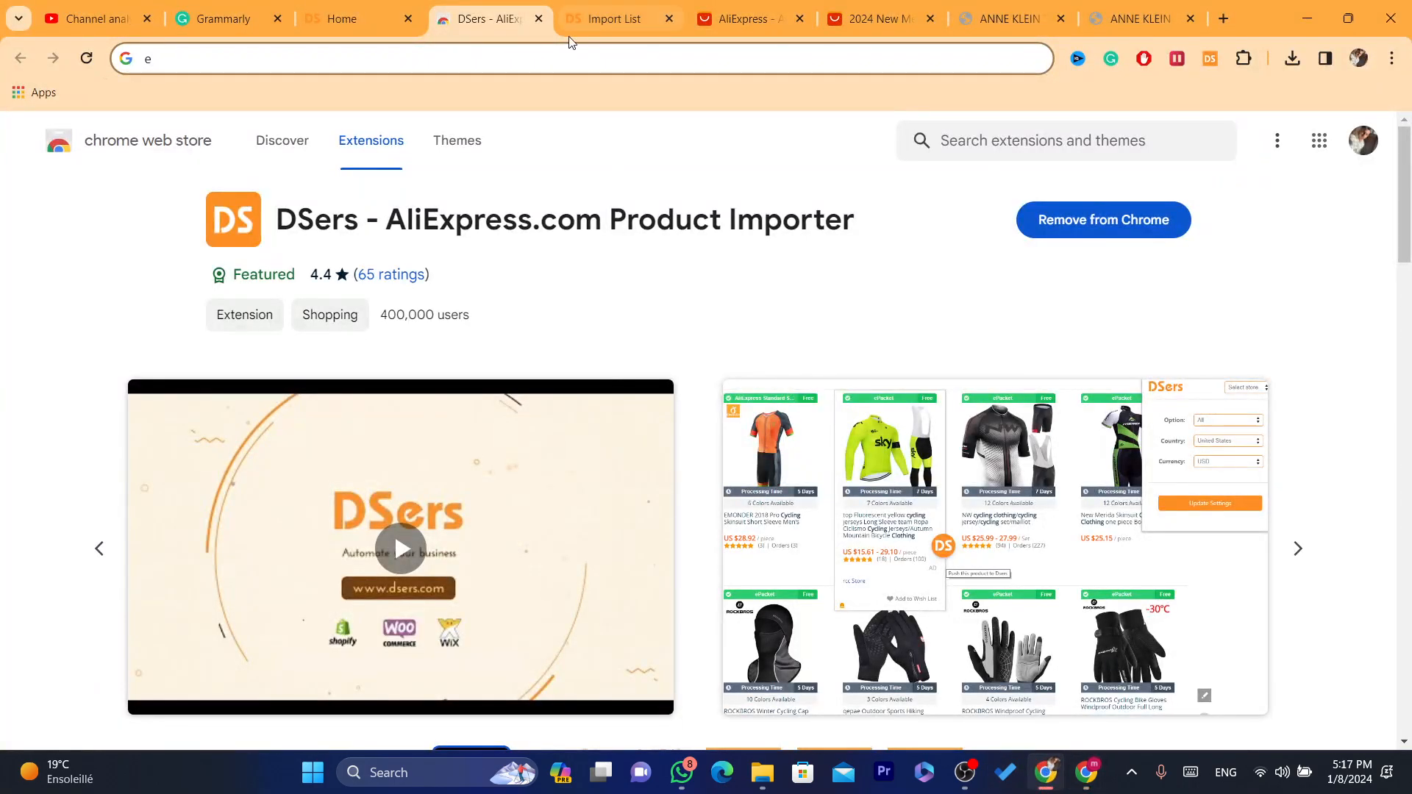
Step: Open the Shopify website in the Import List browser tab, log in to a store and open its product list
left_click(618, 7)
type("shopify.com")
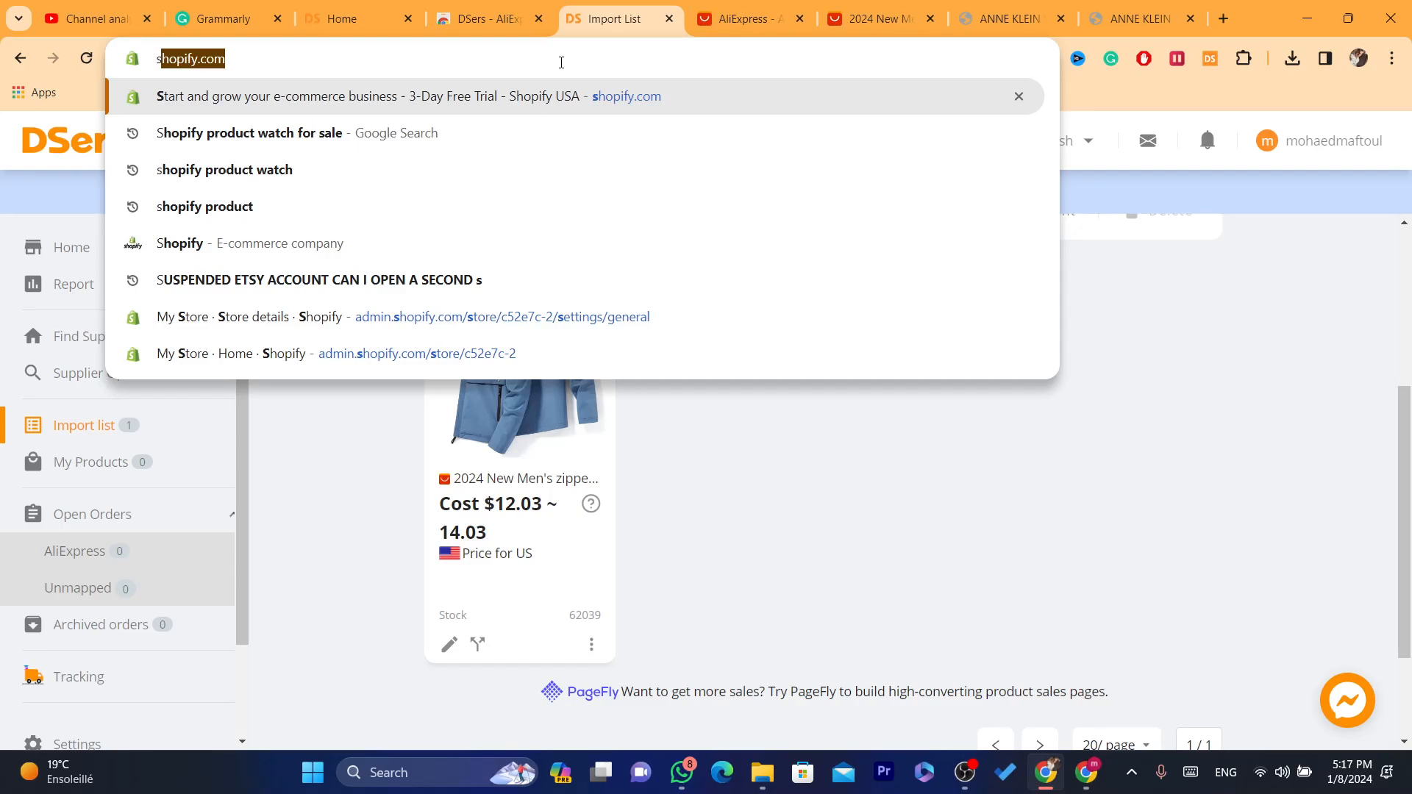
left_click(558, 94)
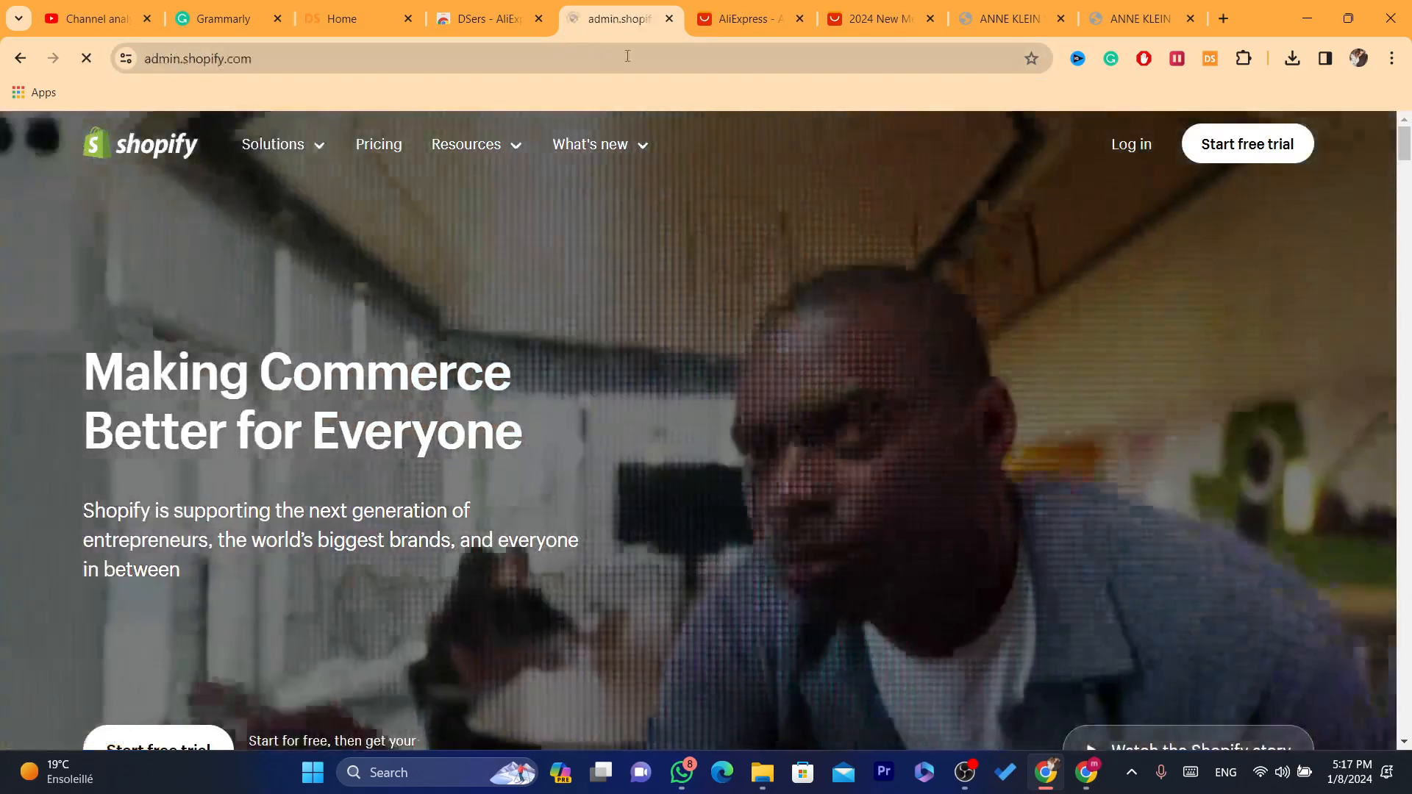
left_click(627, 56)
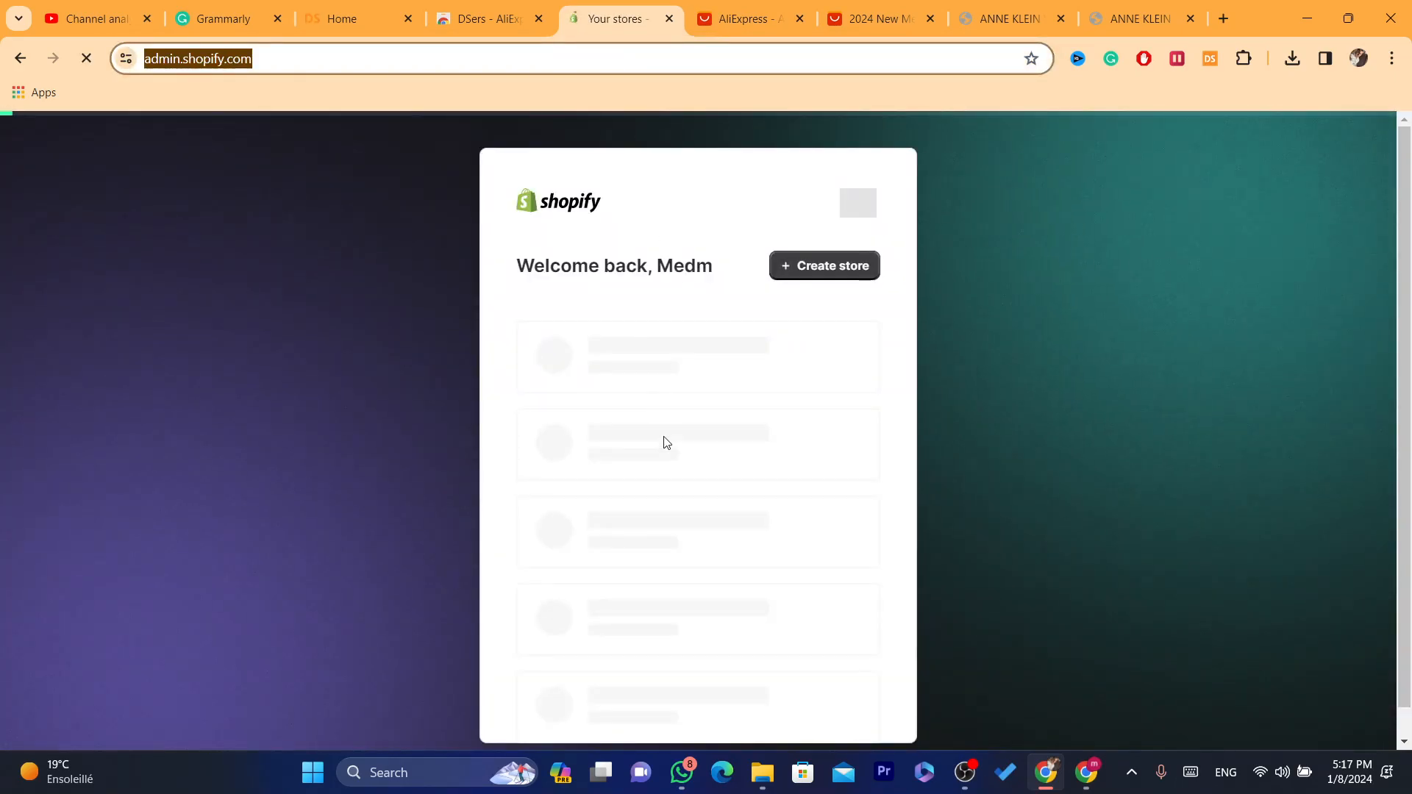
left_click(618, 454)
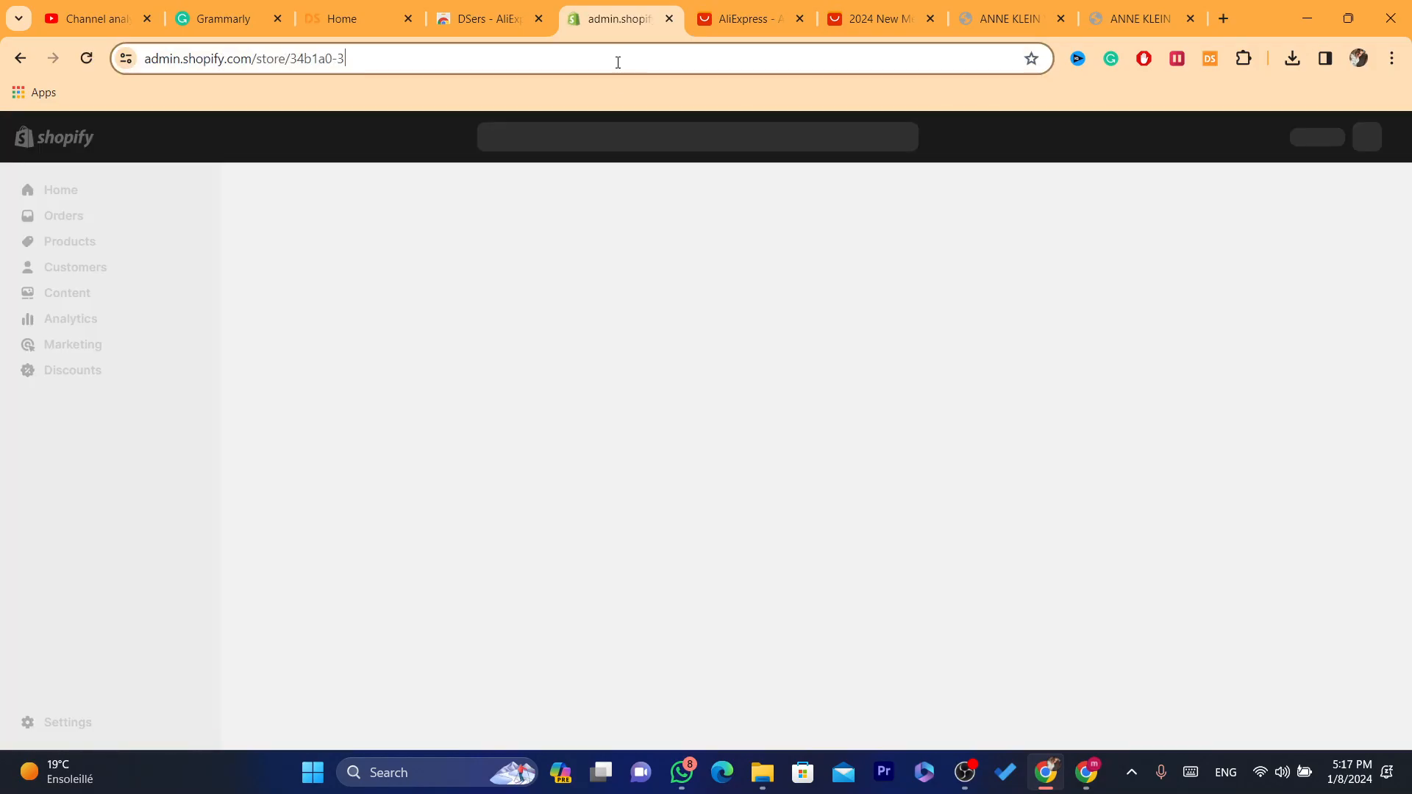
left_click(60, 242)
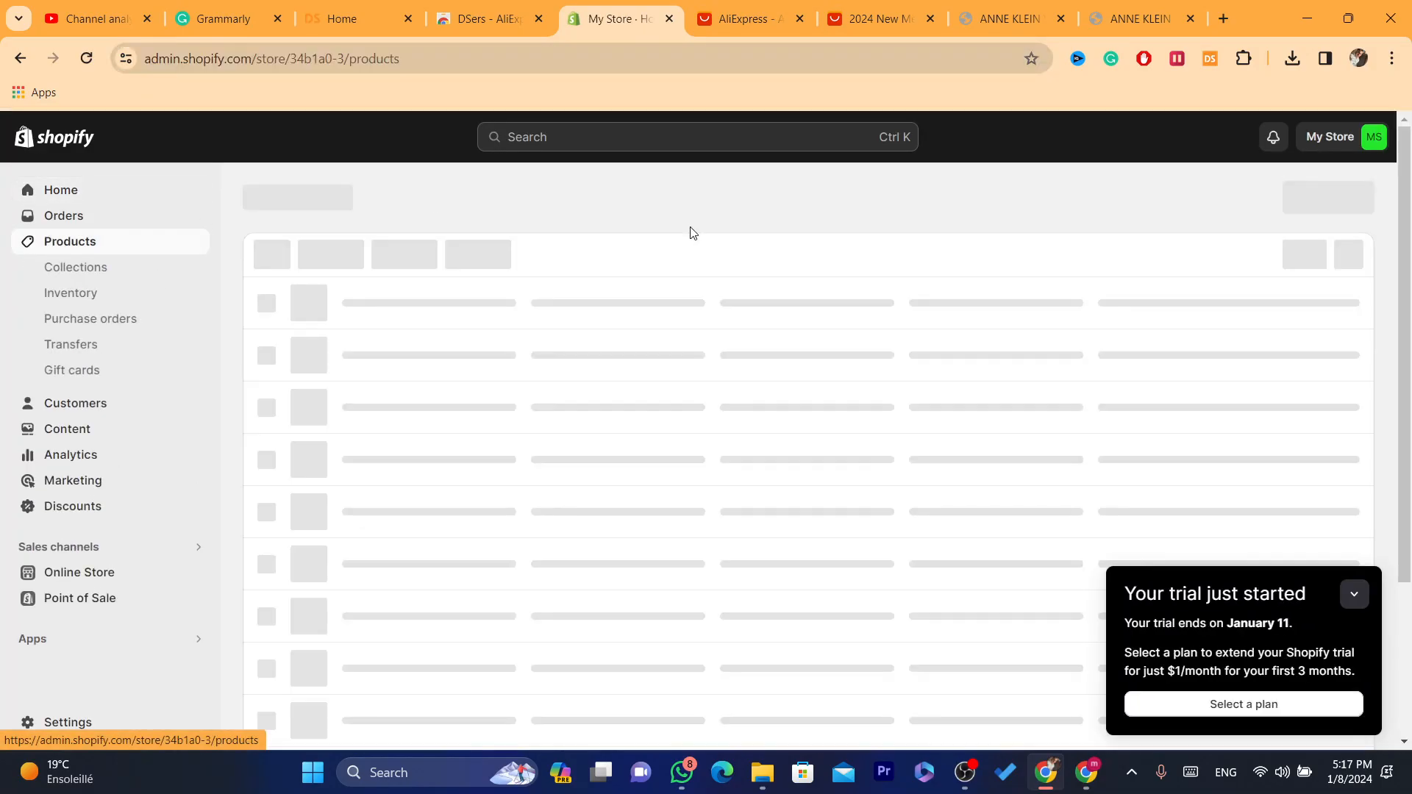
Step: Switch to the other My Store account and open its product list
left_click(1329, 136)
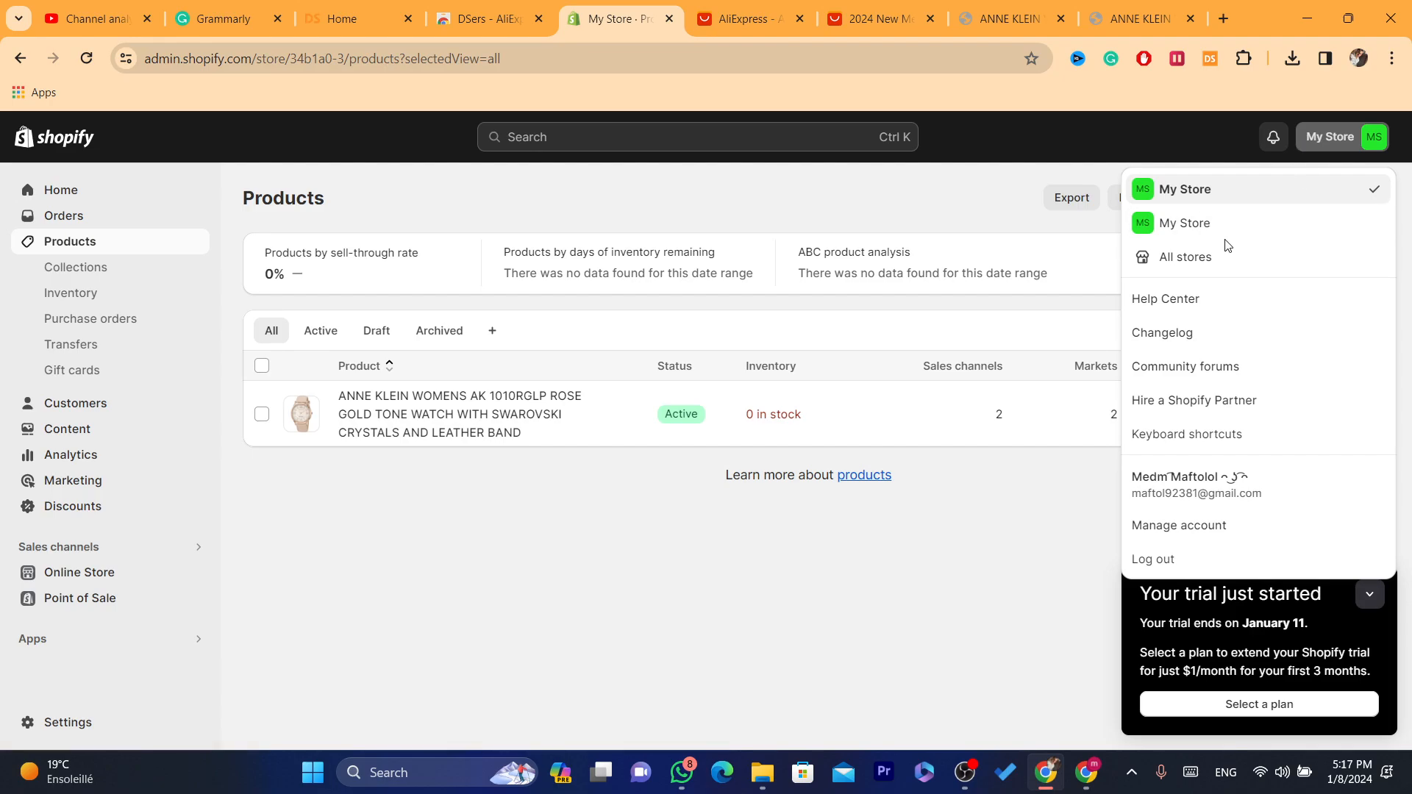
left_click(1176, 223)
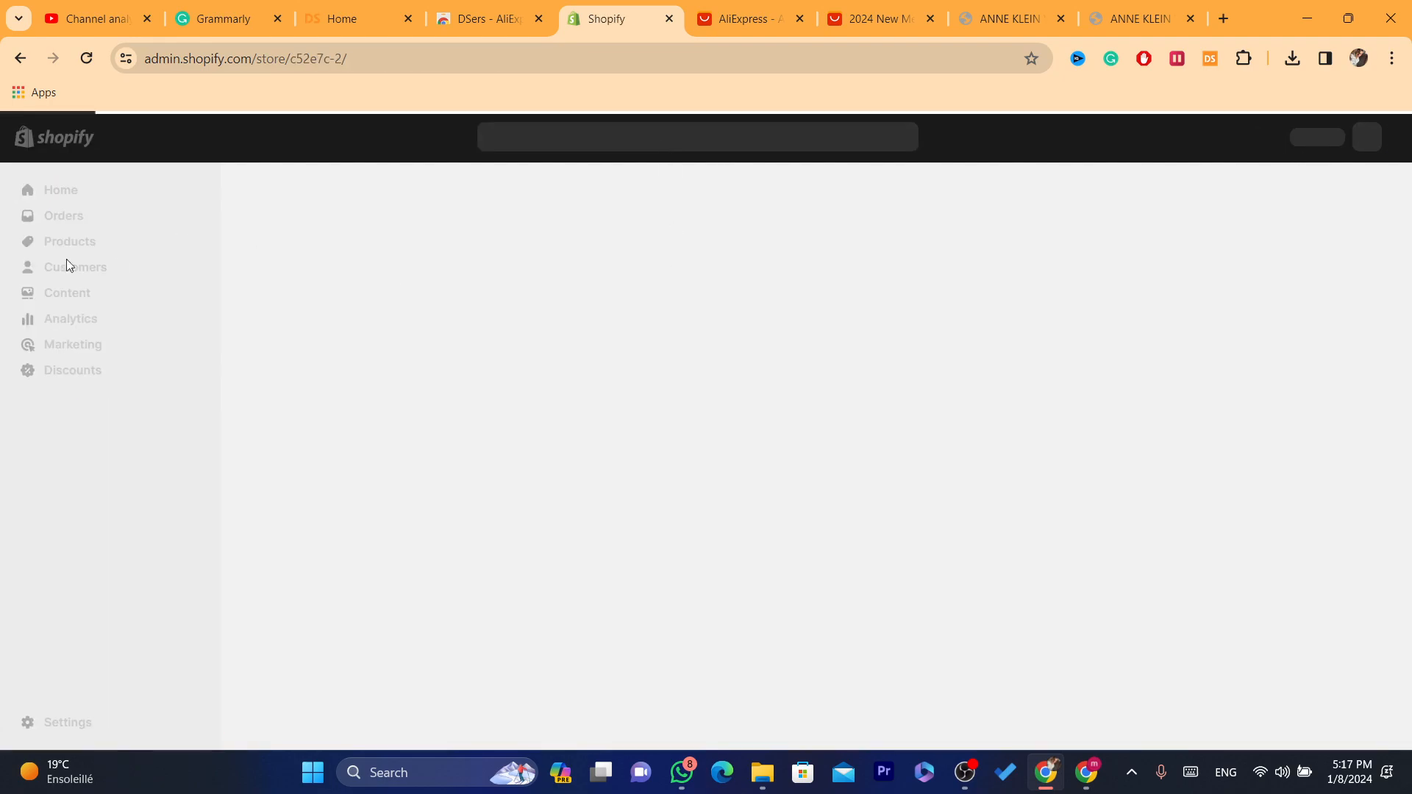
left_click(50, 246)
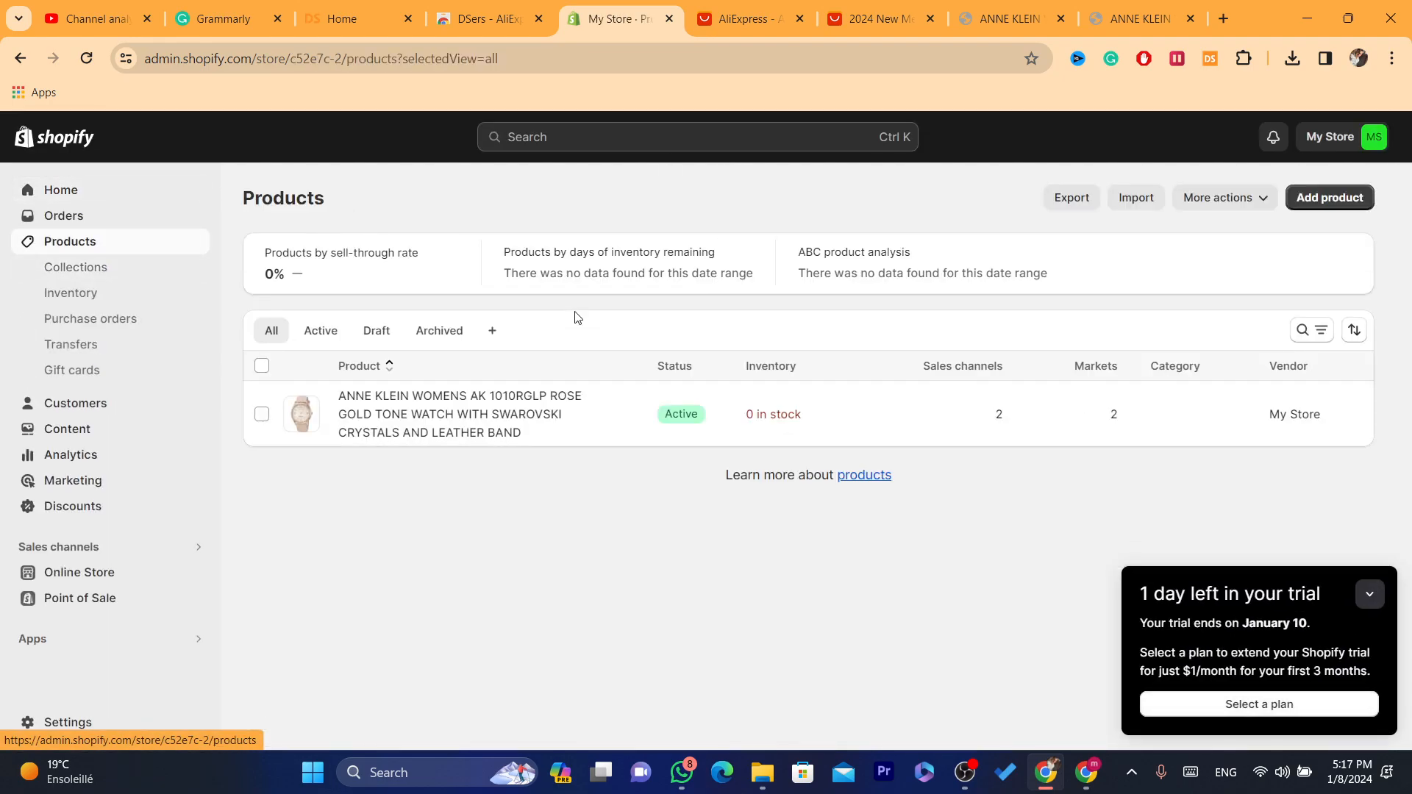
left_click(523, 6)
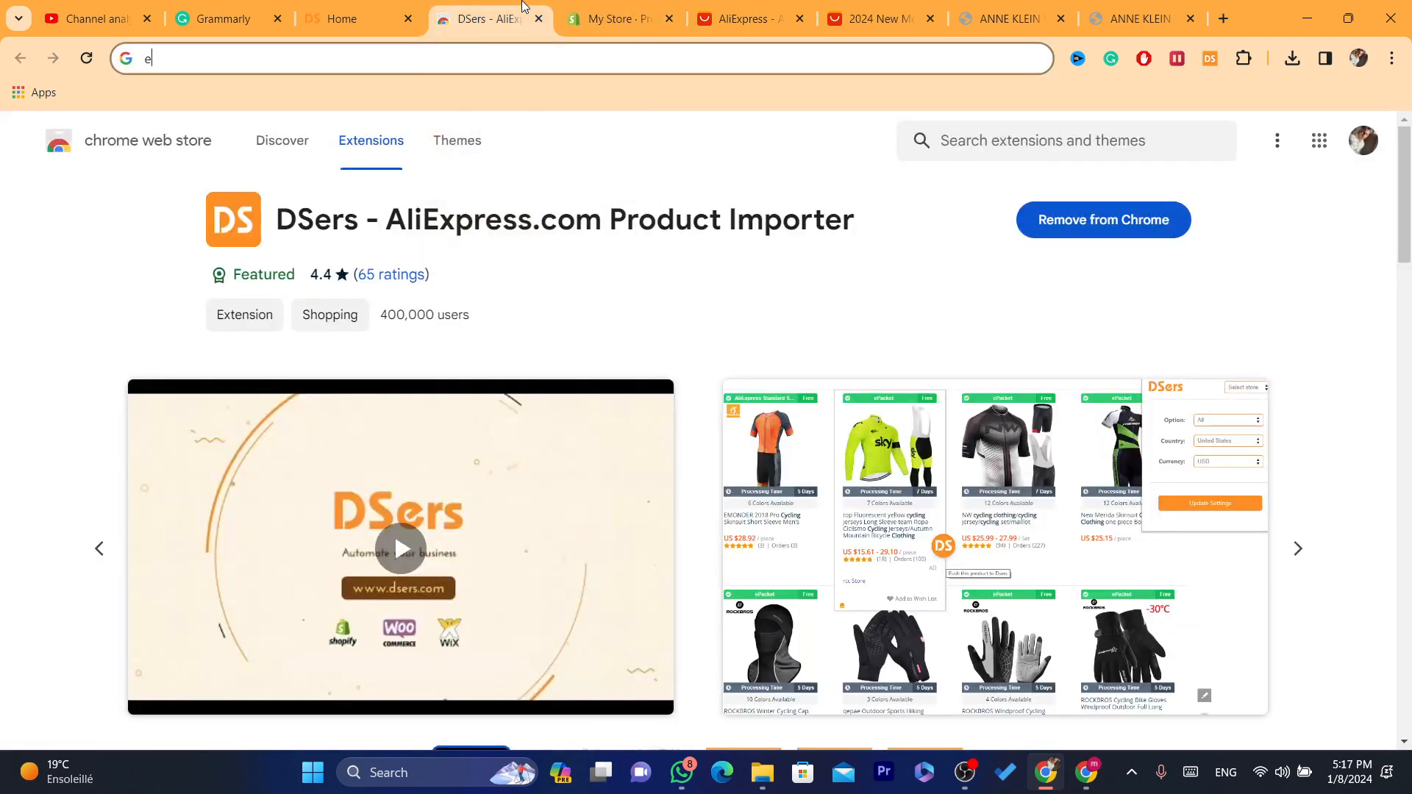
left_click(584, 7)
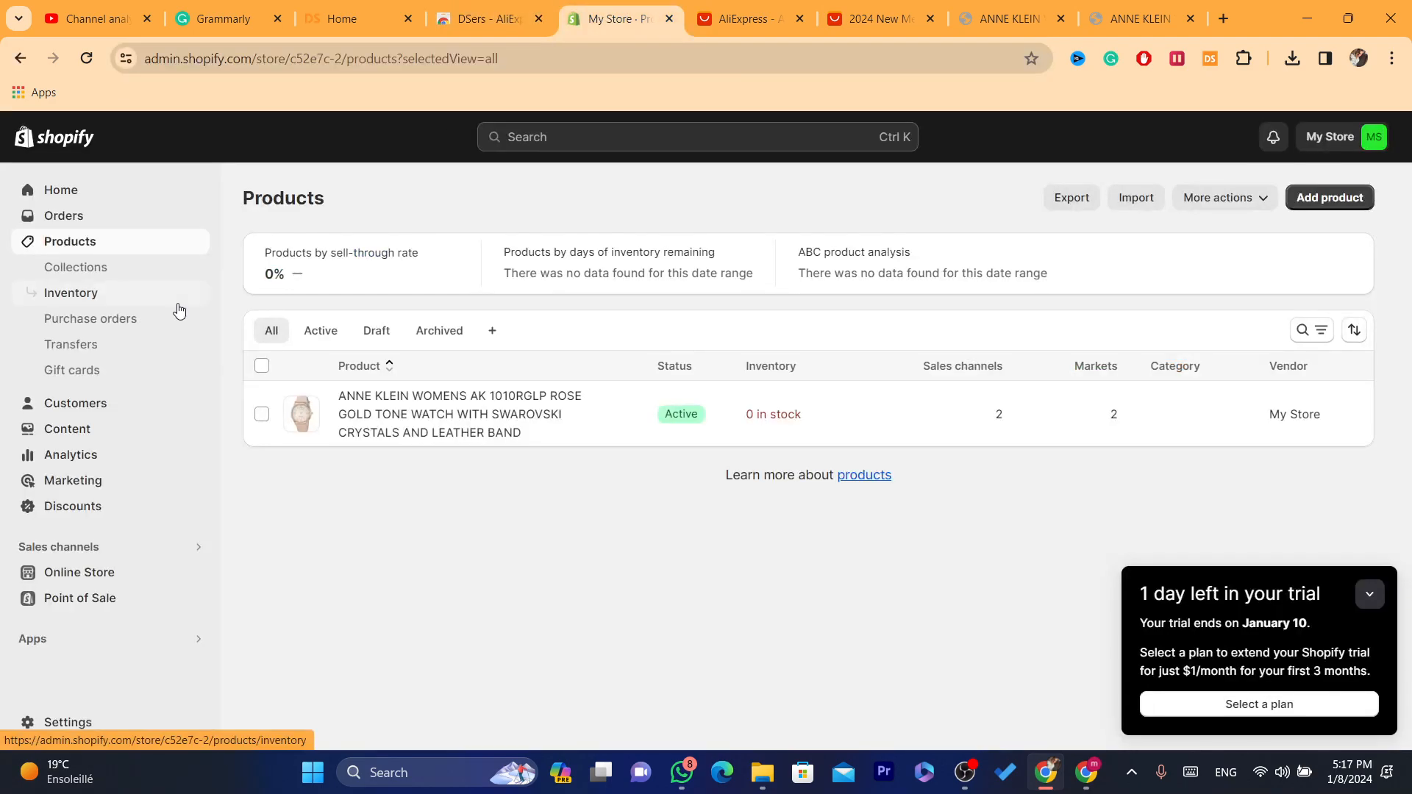
Step: Open the ANNE KLEIN women's watch product and review its description, media, pricing, inventory and shipping sections
left_click(498, 430)
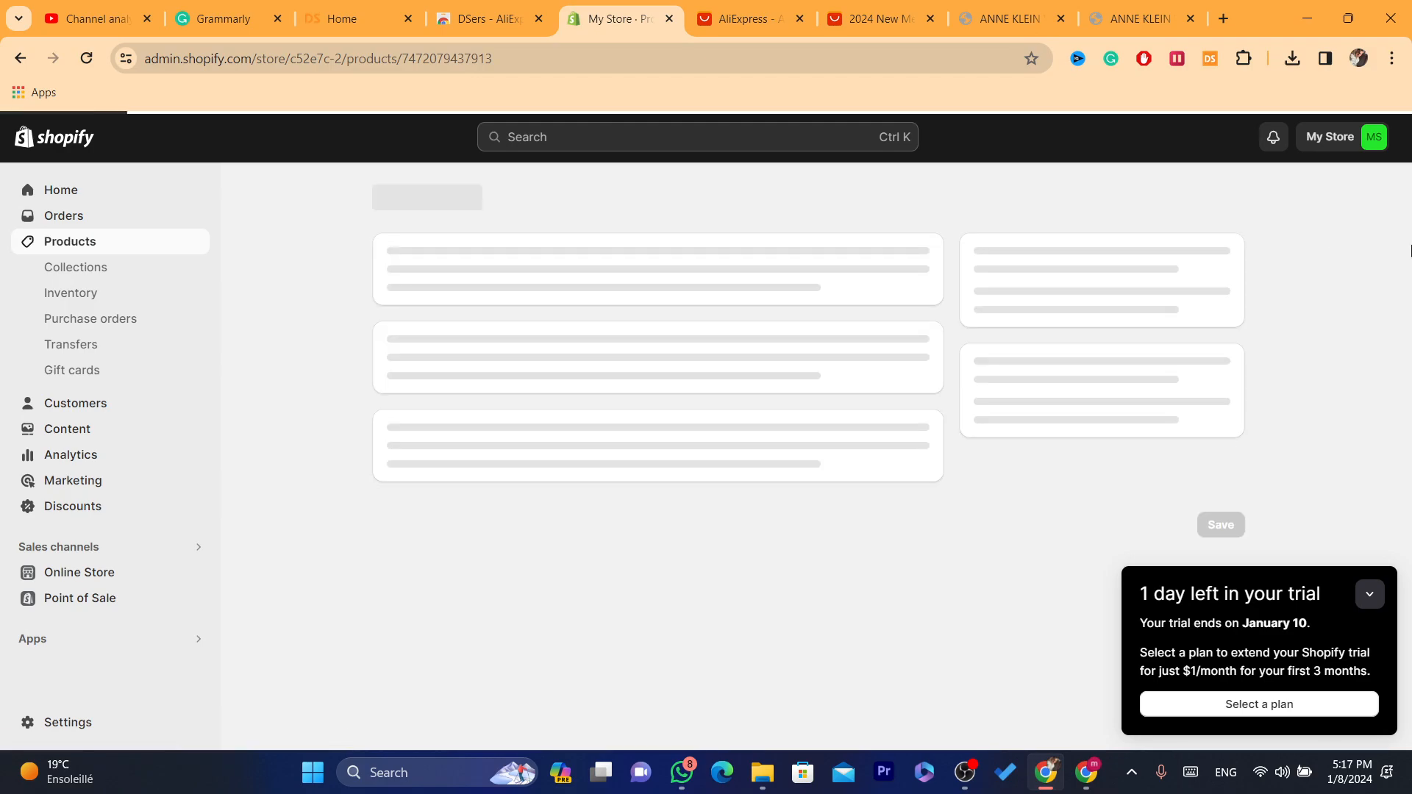
scroll(1408, 286, "down", 2)
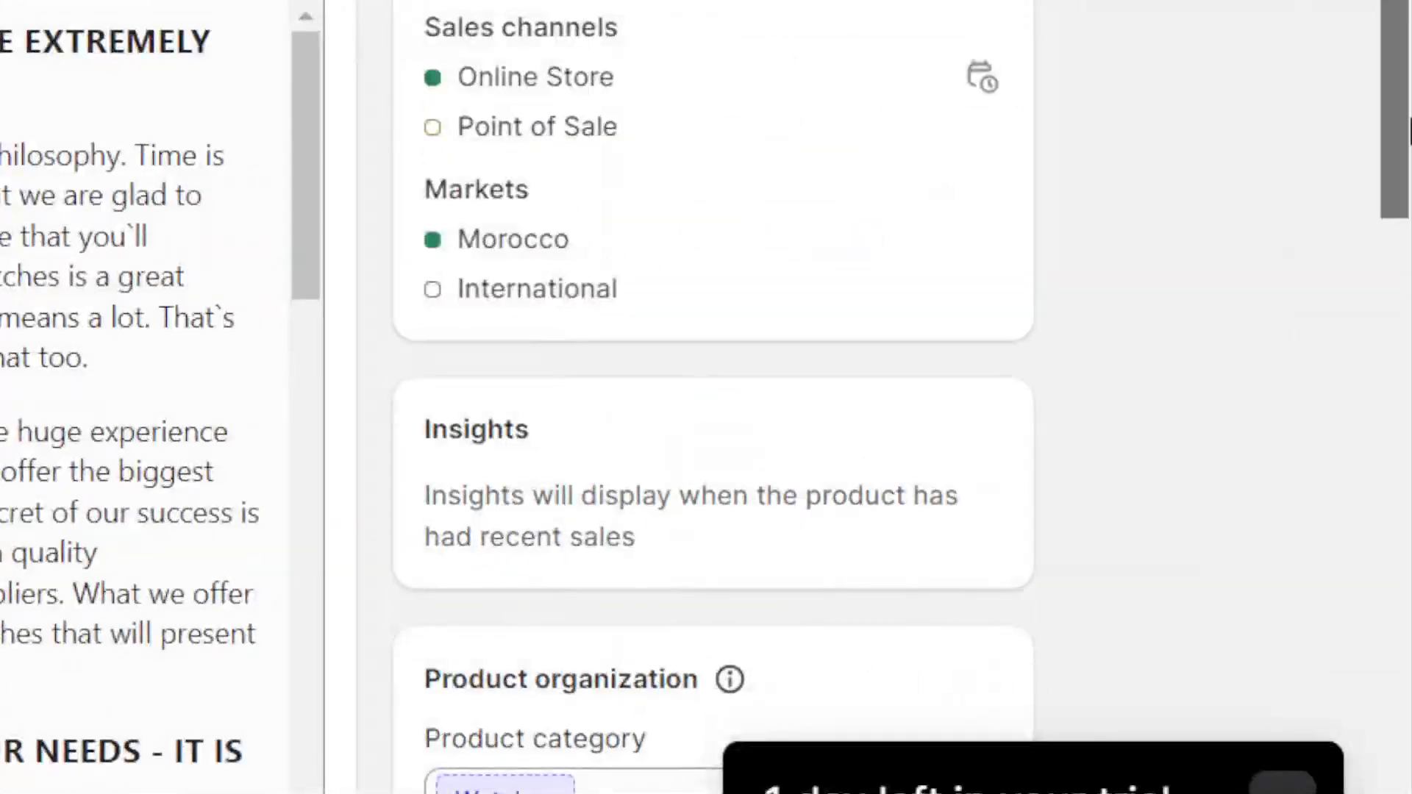
left_click_drag(1408, 285, 1409, 421)
scroll(1410, 421, "down", 4)
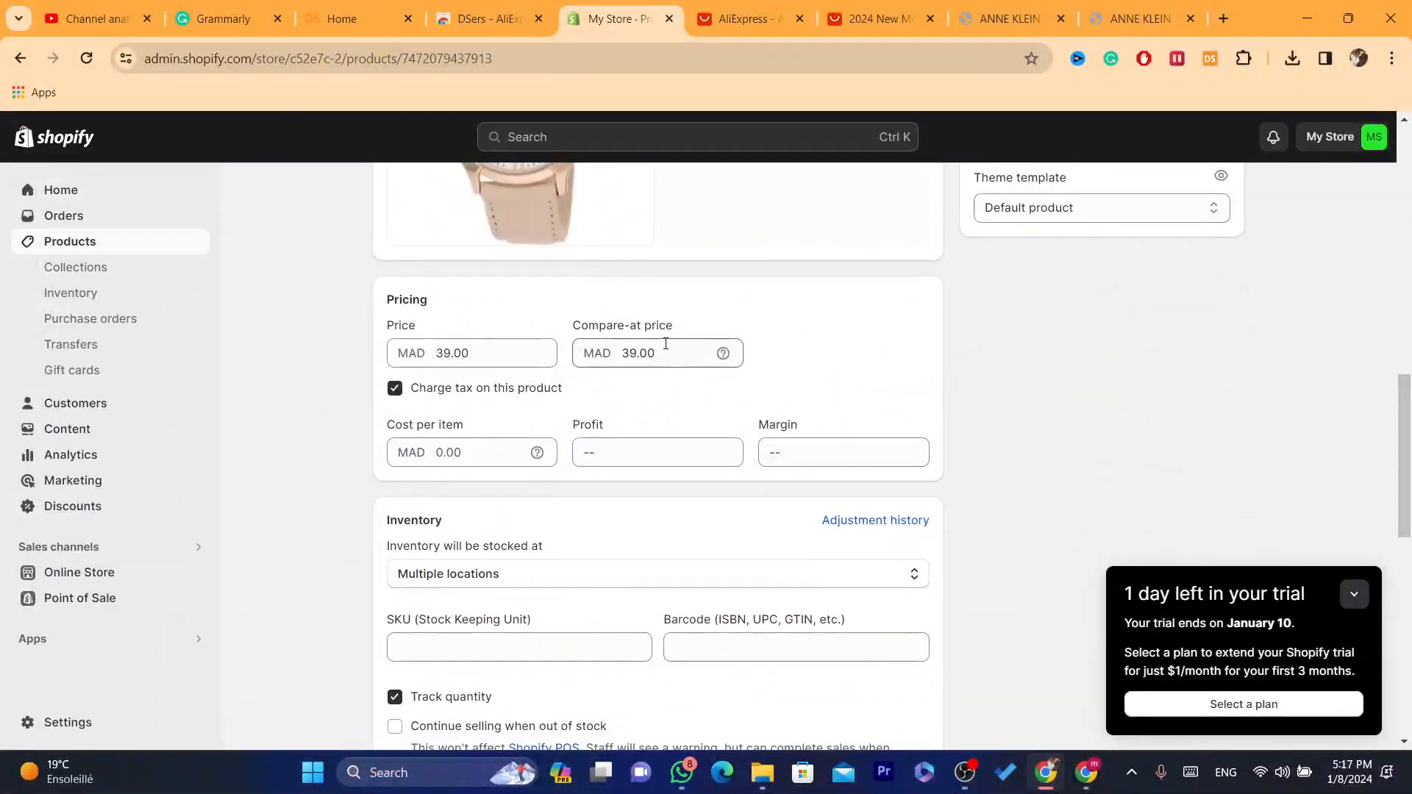
left_click(452, 353)
left_click(616, 457)
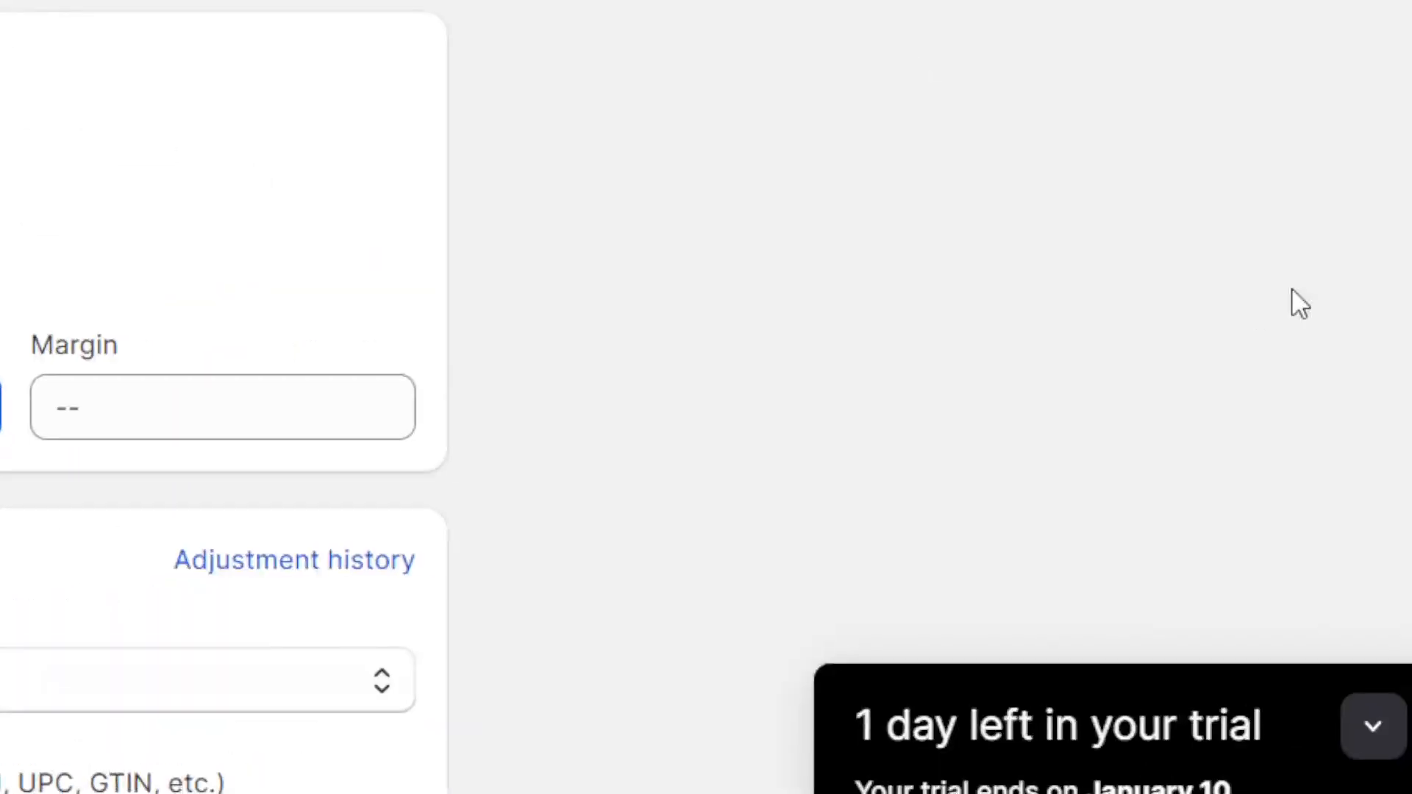
scroll(1232, 475, "down", 4)
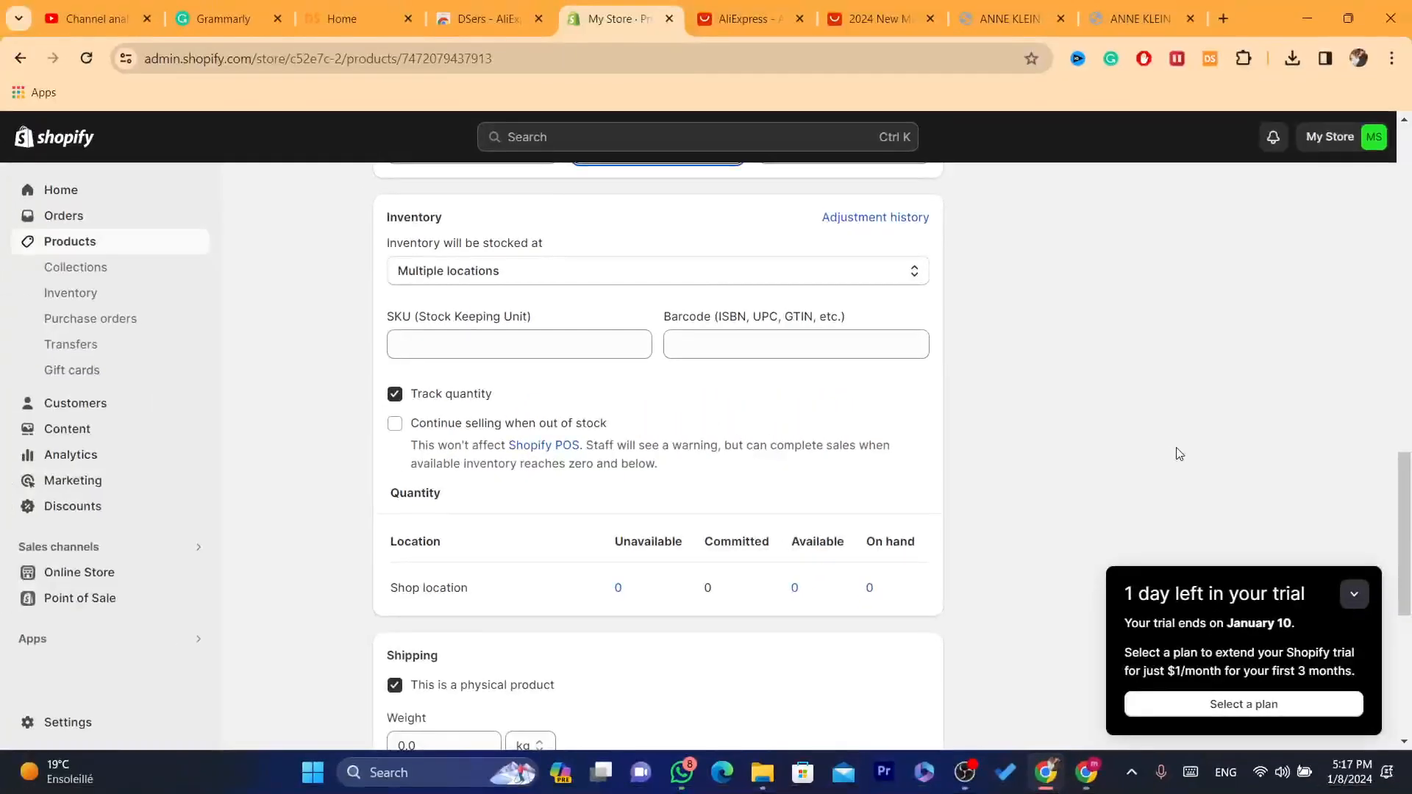
scroll(383, 305, "down", 2)
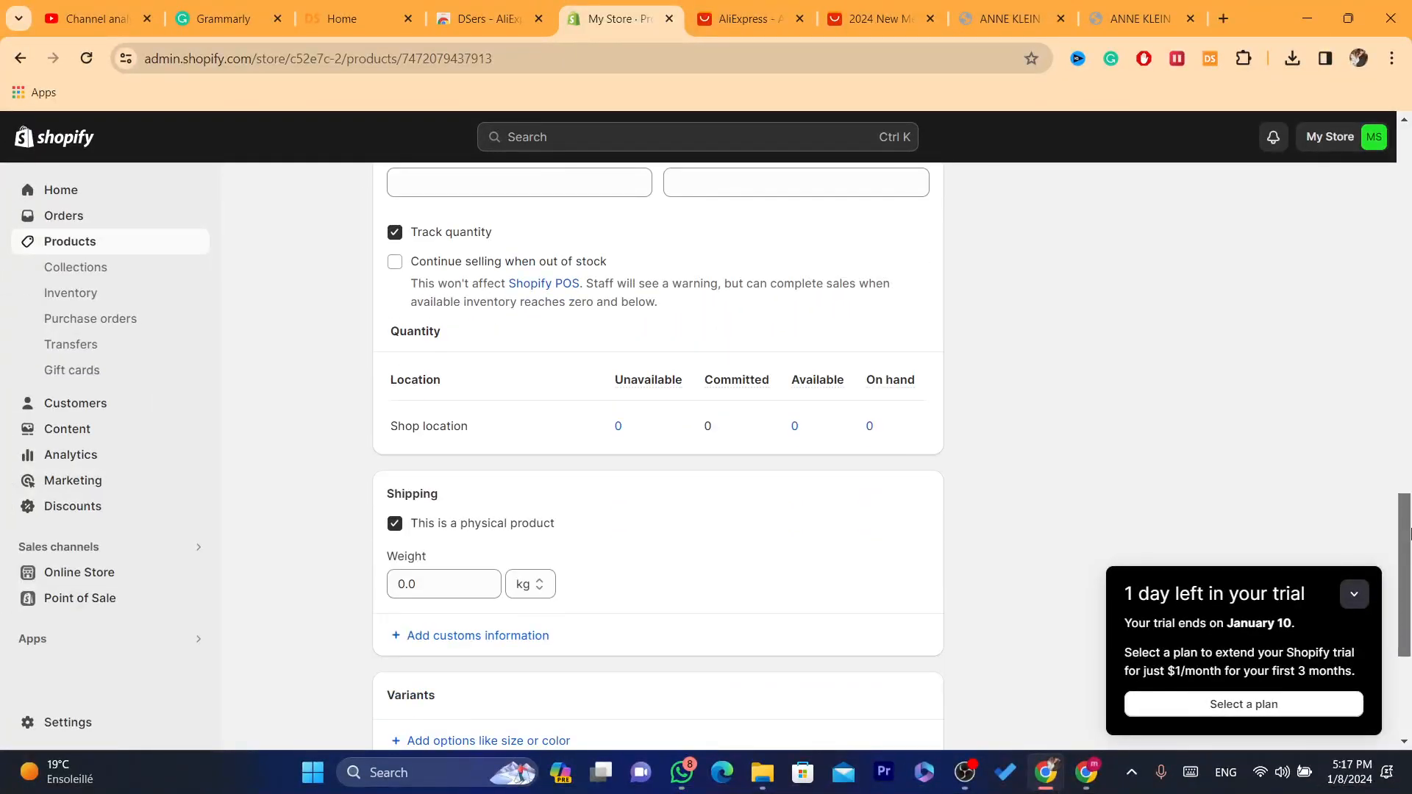
scroll(1315, 544, "up", 11)
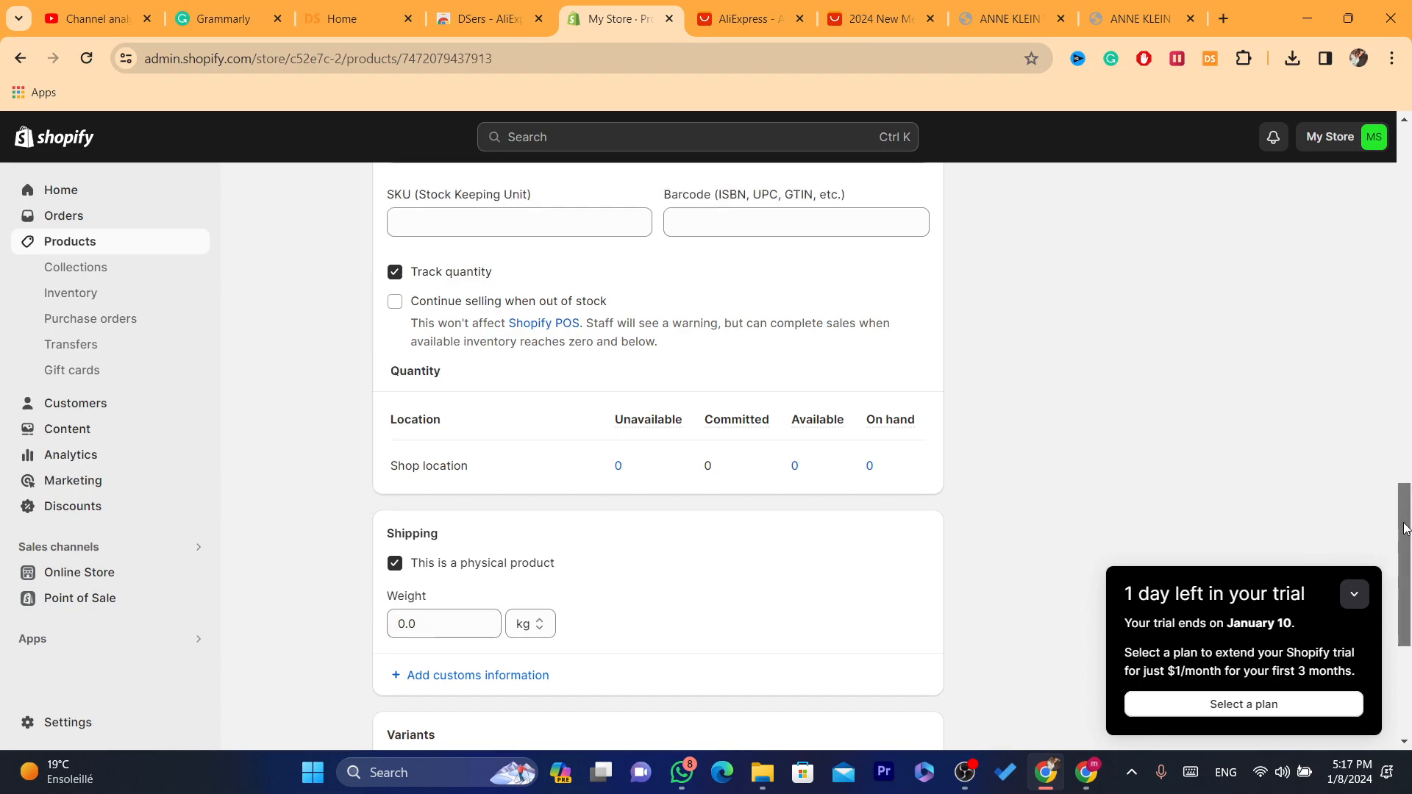
scroll(1376, 328, "down", 4)
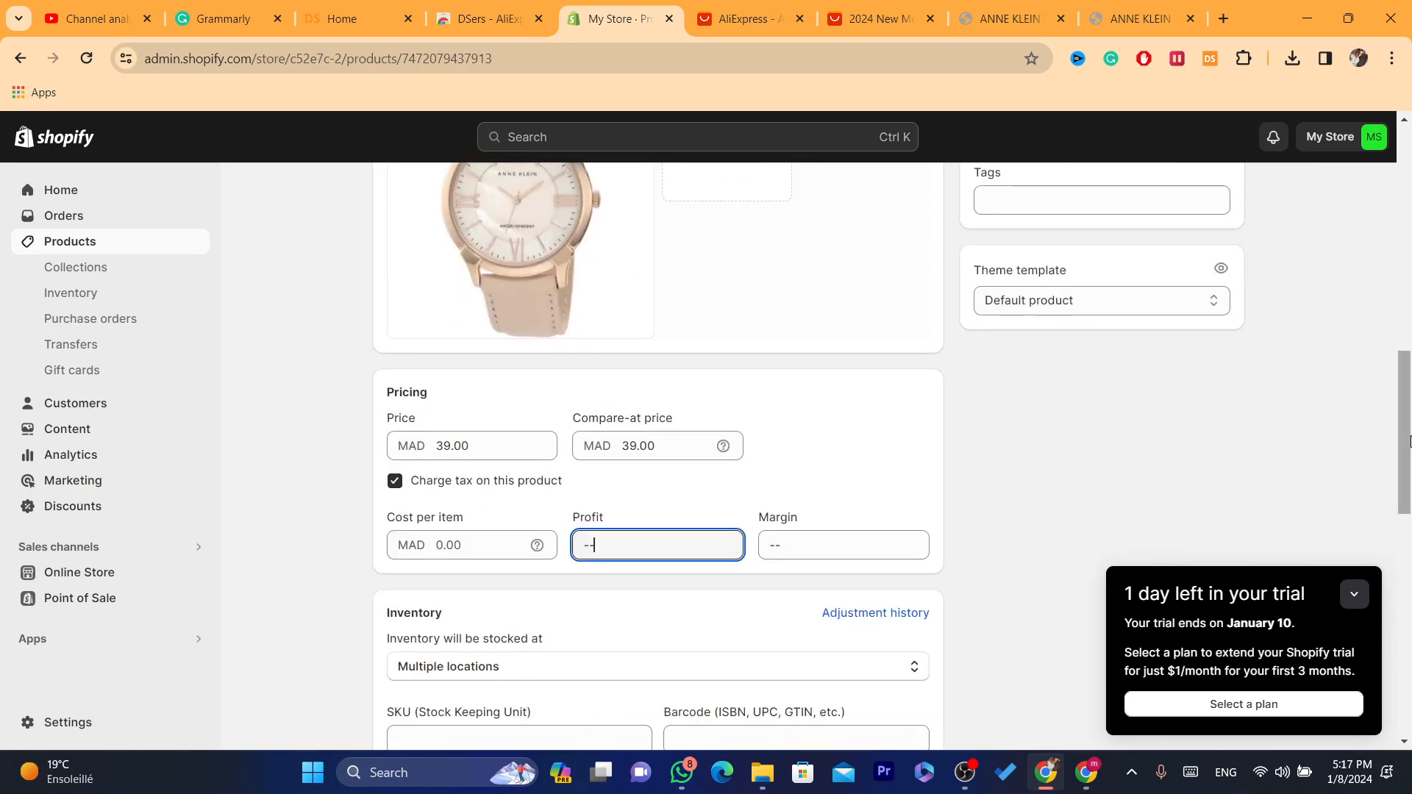
scroll(778, 411, "up", 4)
Step: Browse the product offers on the AliExpress home page and look over the DSers home page
left_click(753, 11)
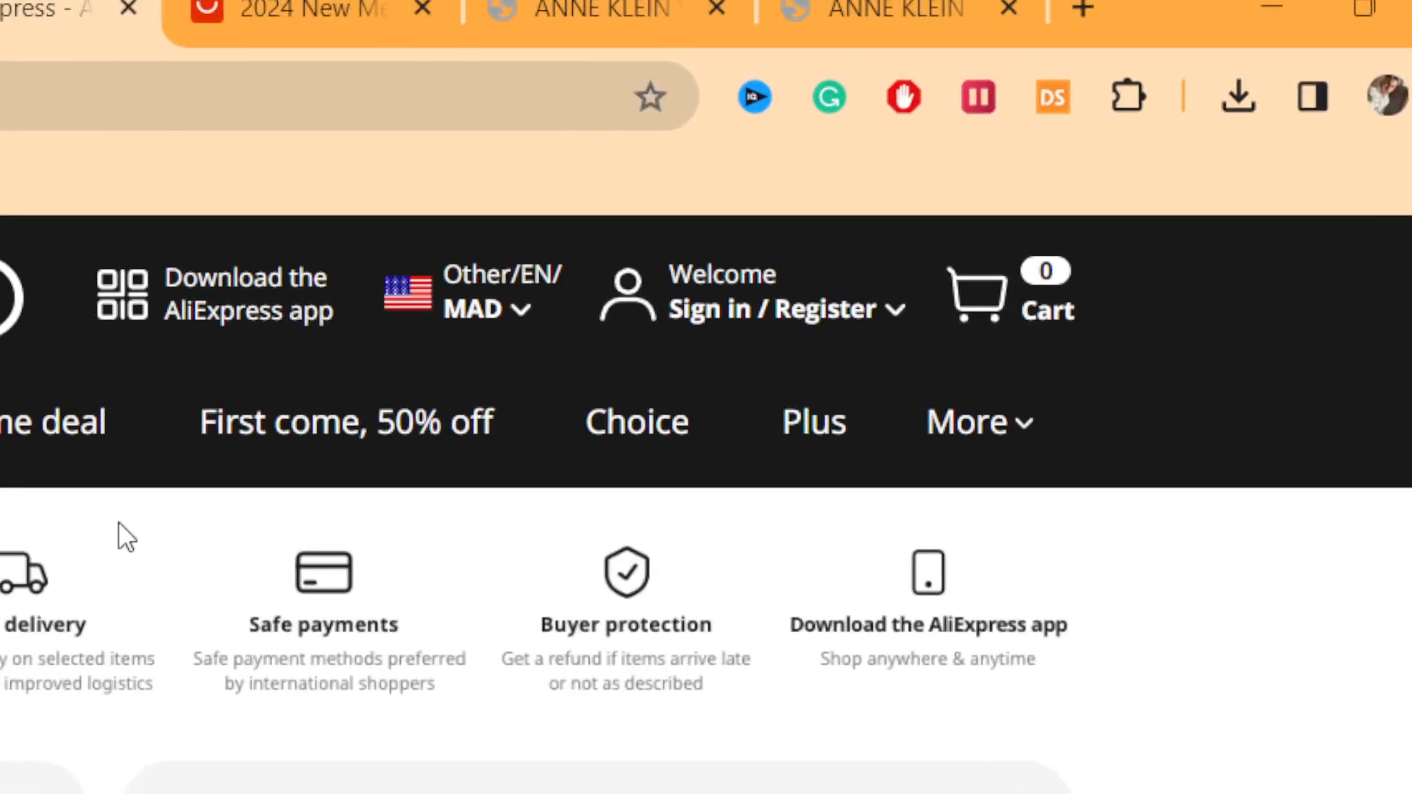
left_click(117, 466)
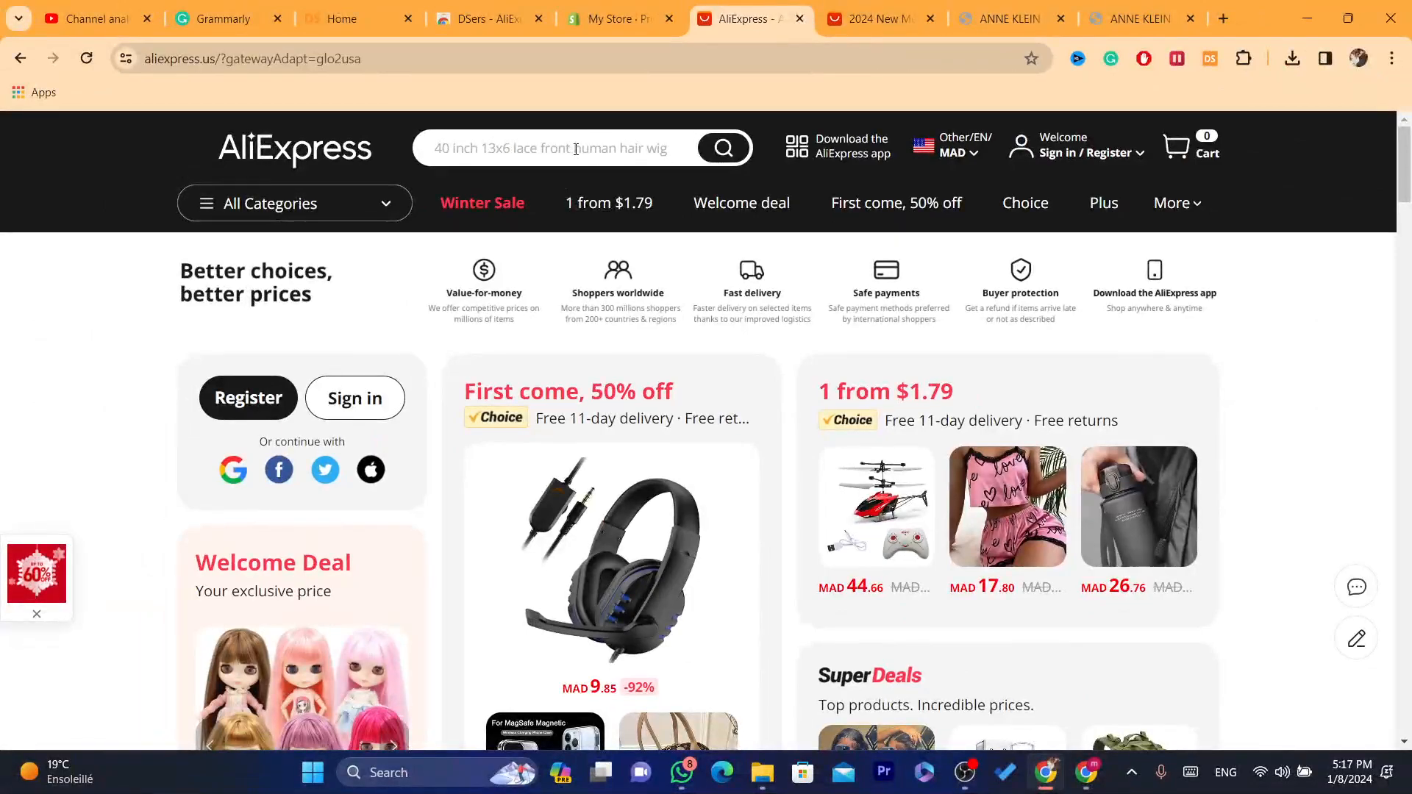
left_click_drag(1404, 186, 1407, 415)
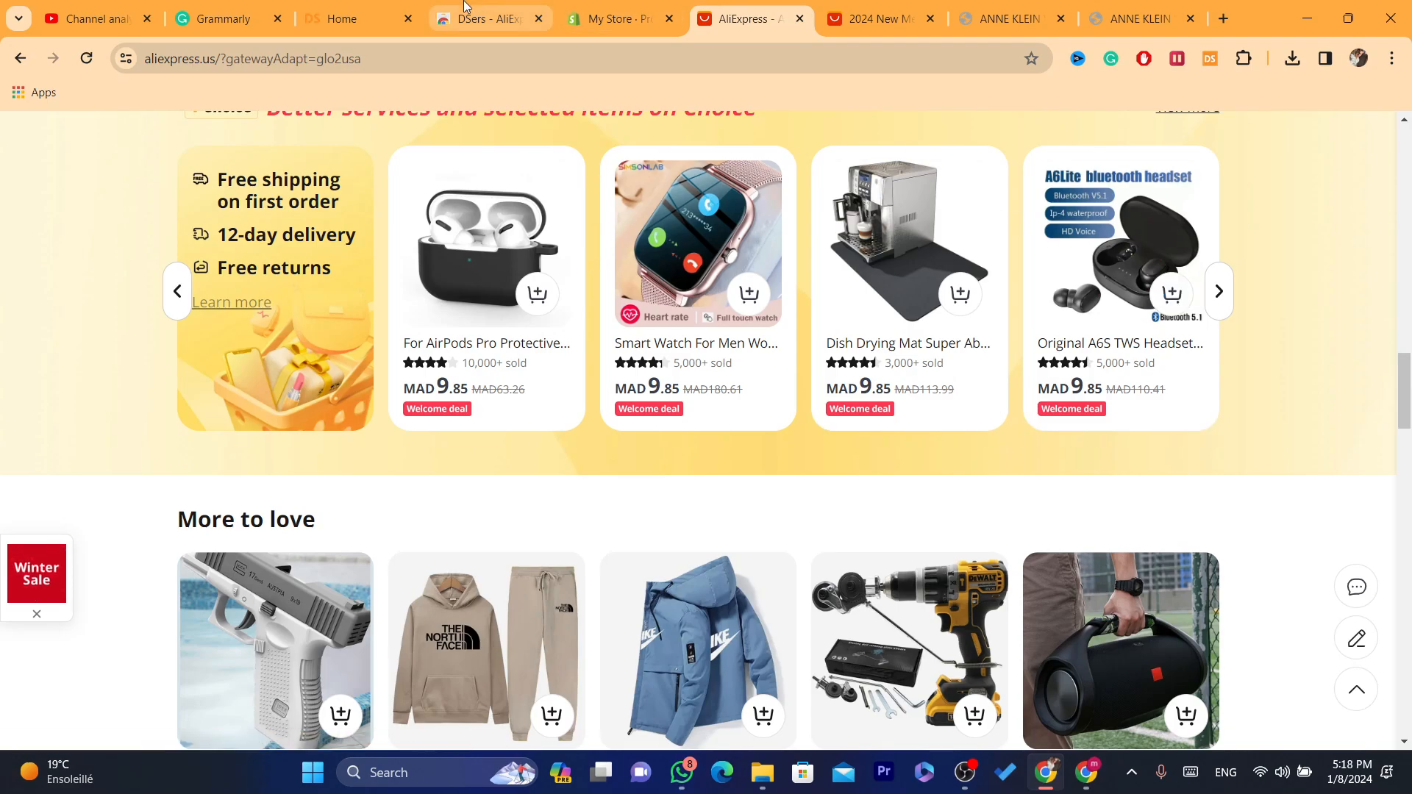
left_click(365, 14)
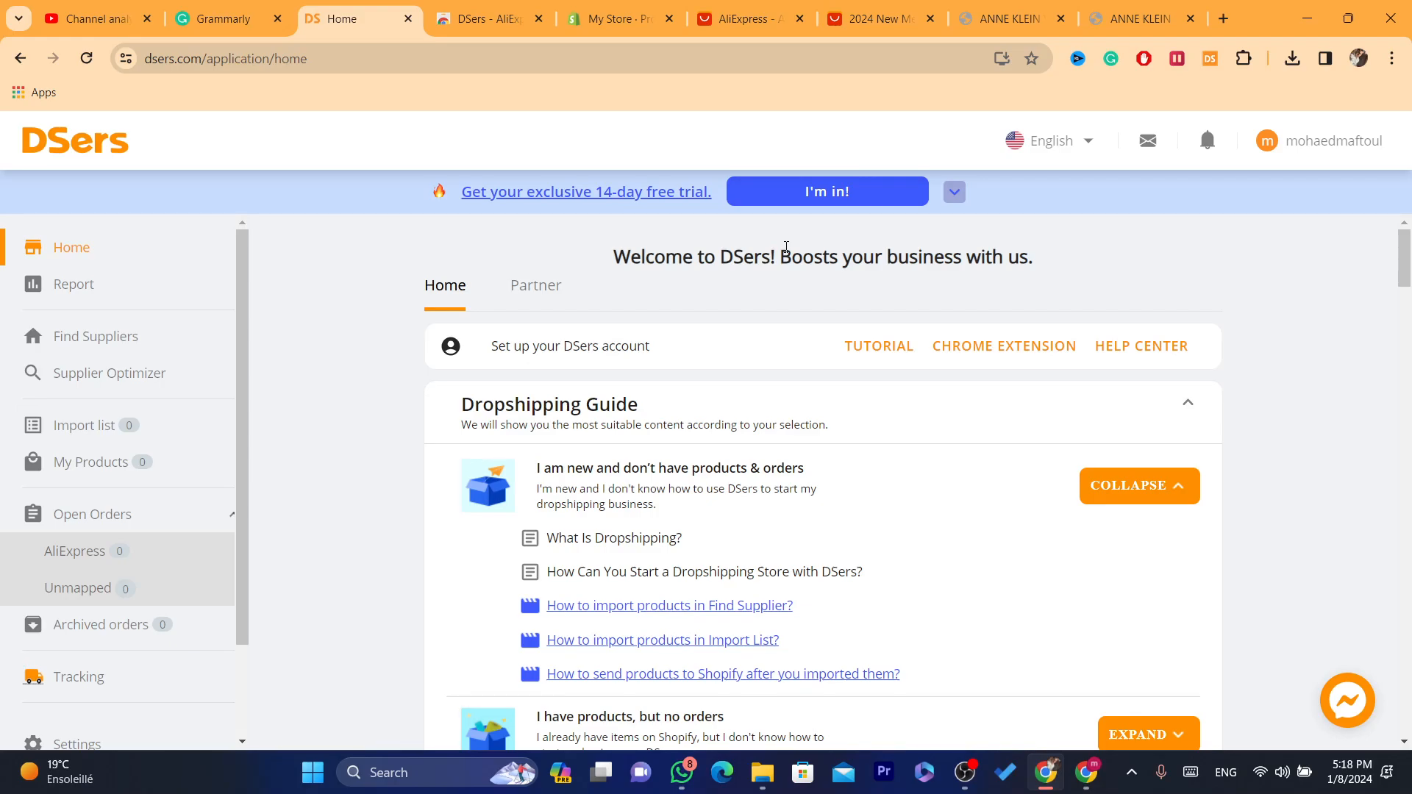
triple_click(710, 246)
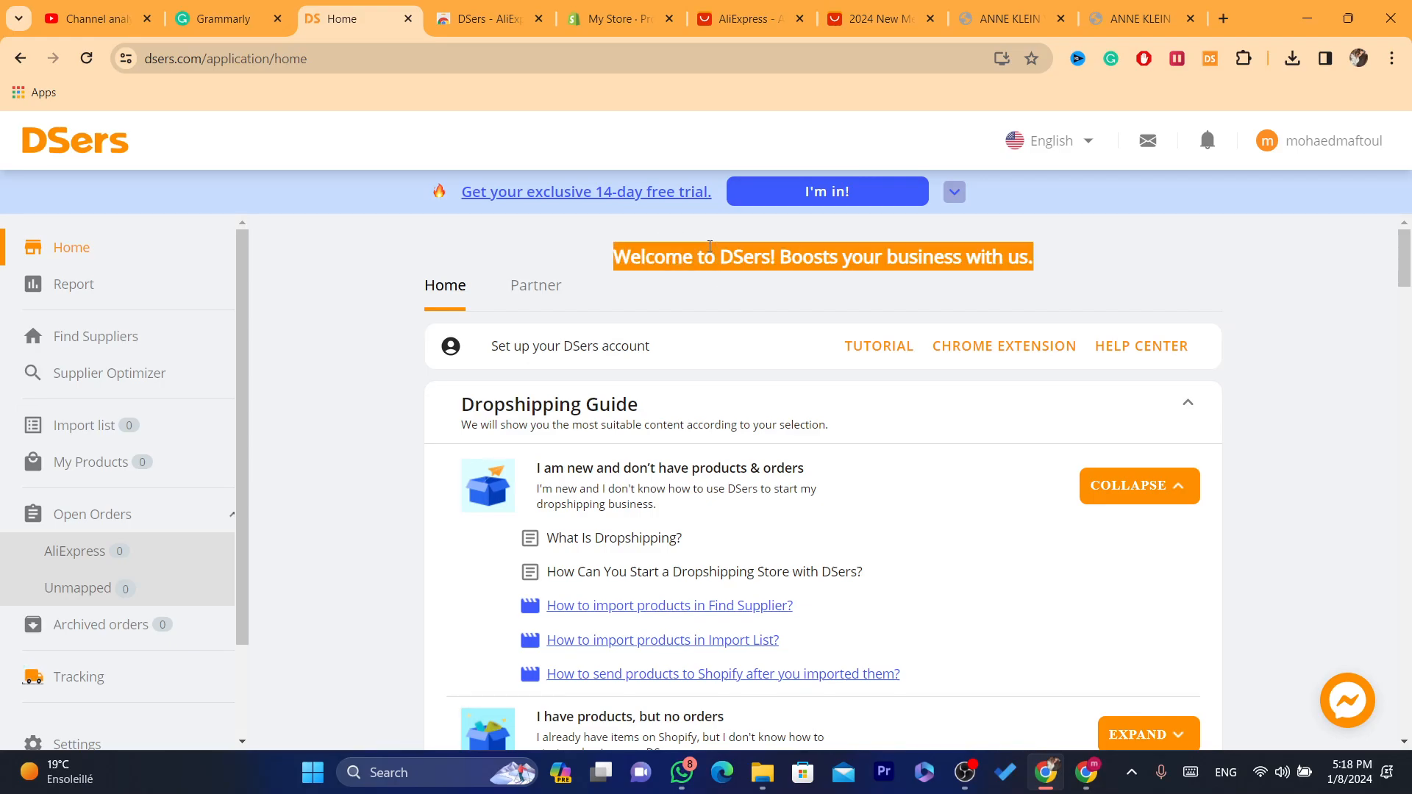
left_click(374, 239)
left_click(617, 19)
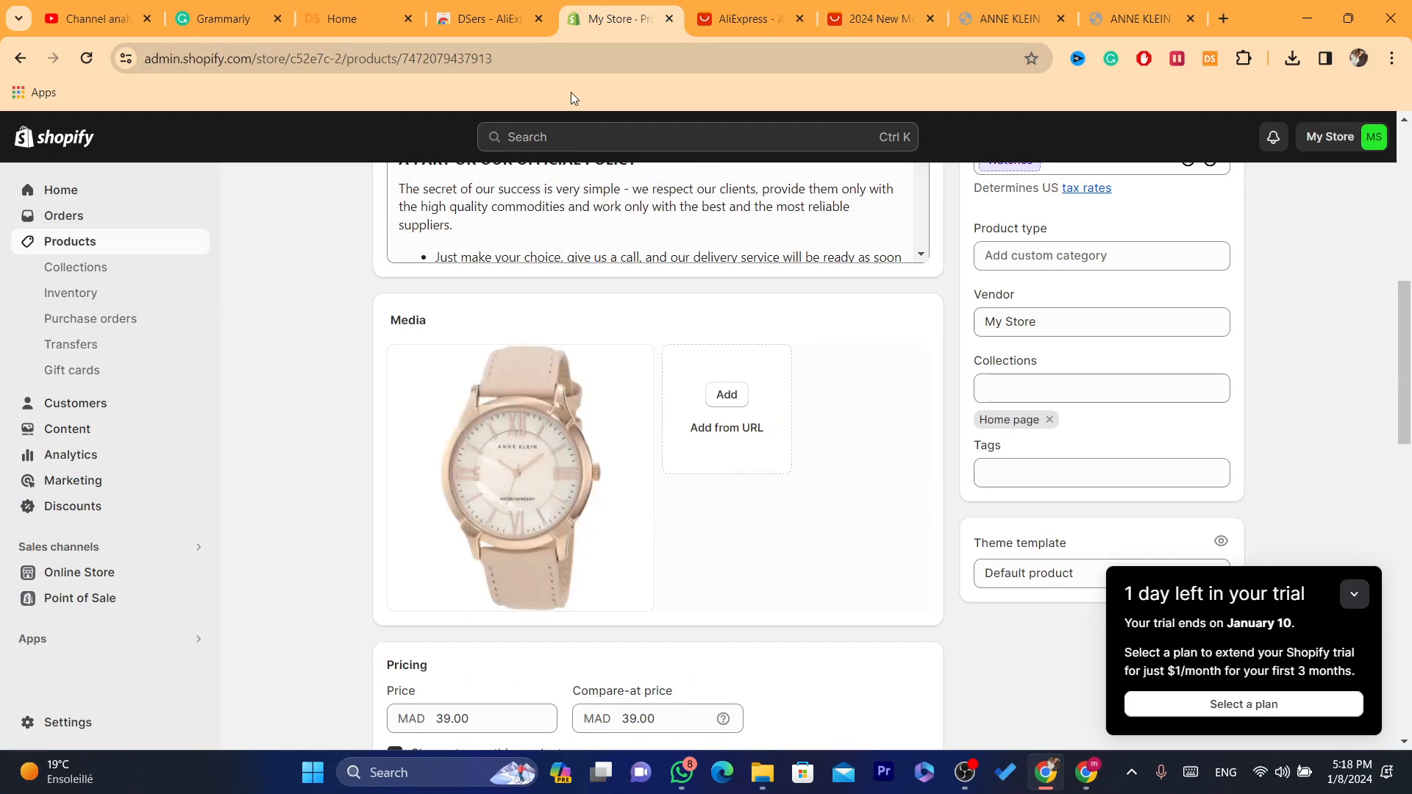
left_click(484, 9)
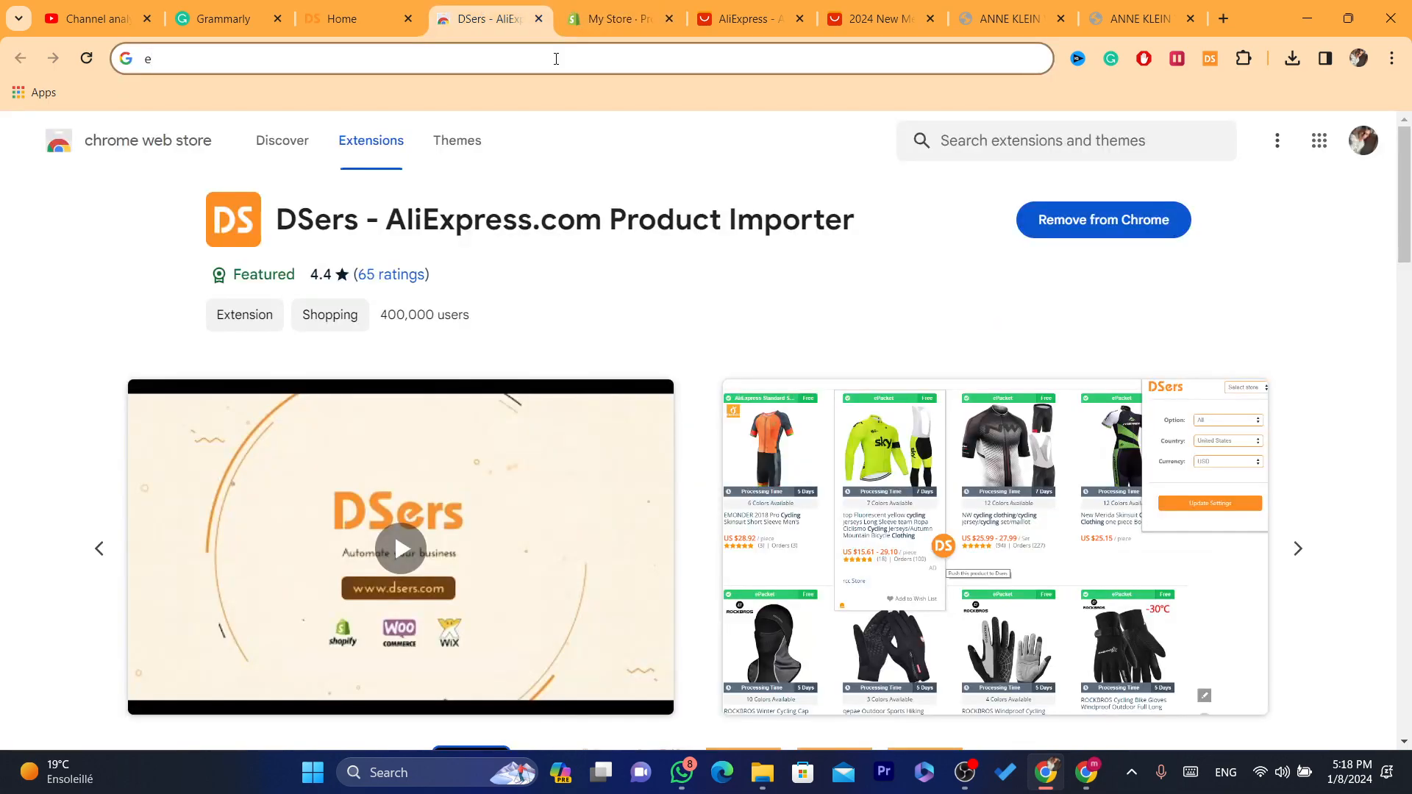
left_click(858, 7)
left_click(717, 9)
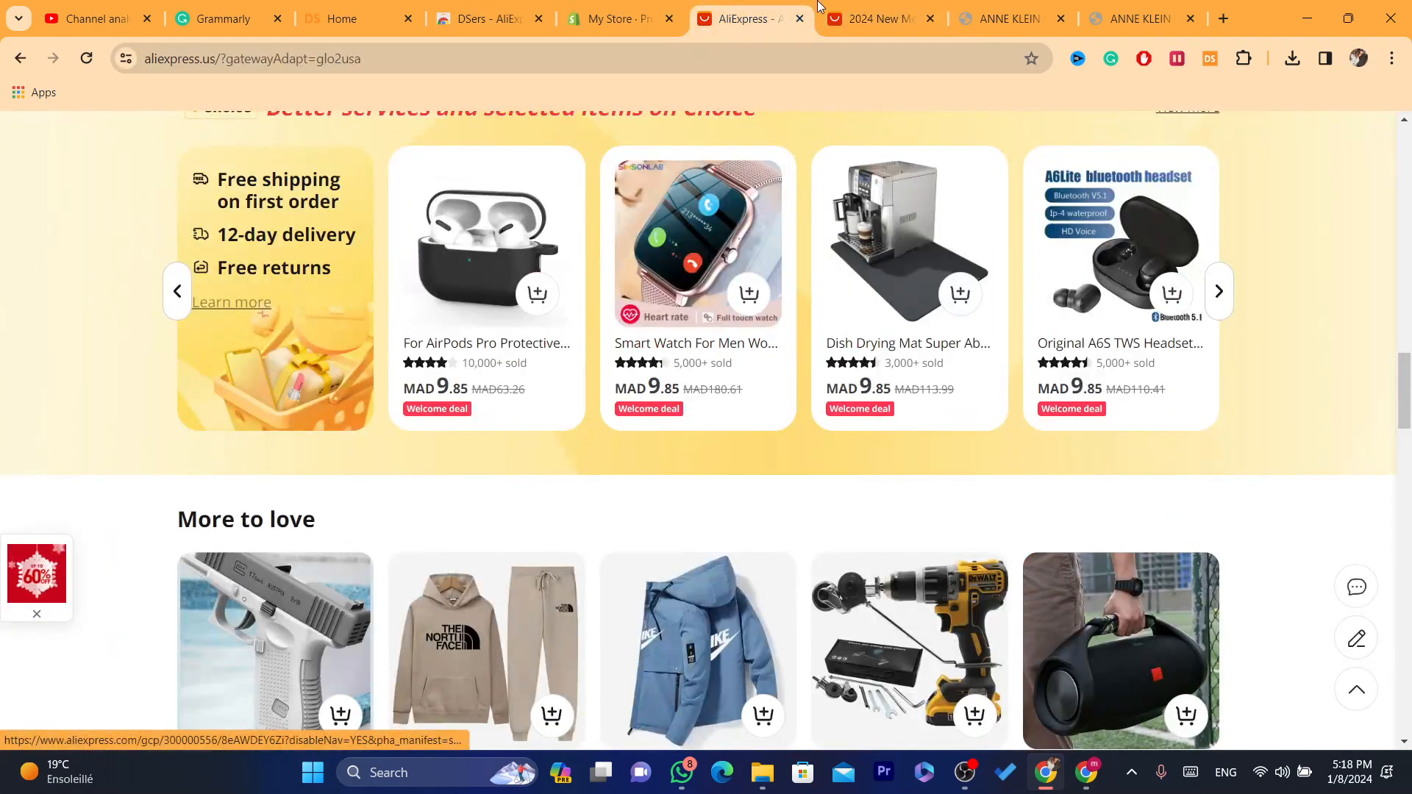
left_click(867, 18)
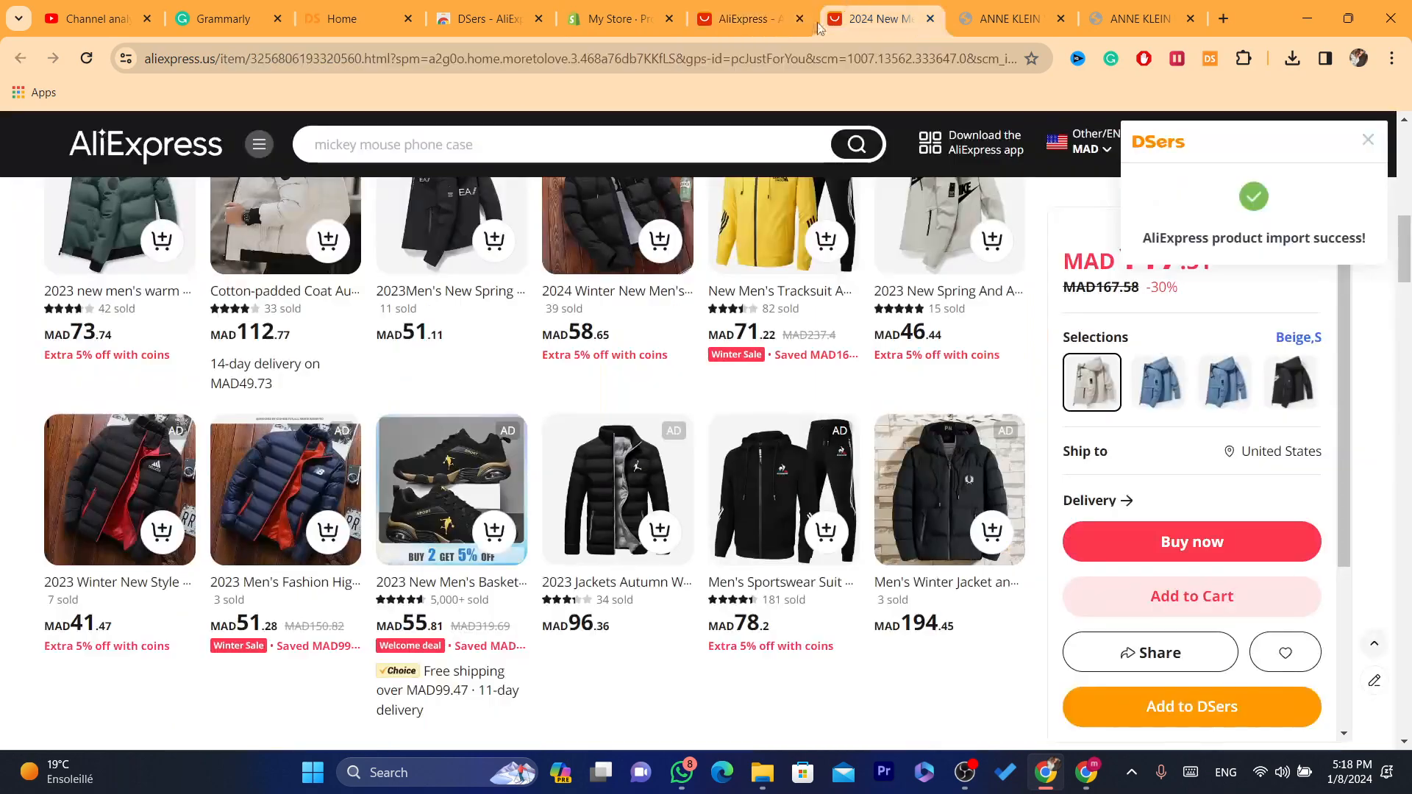